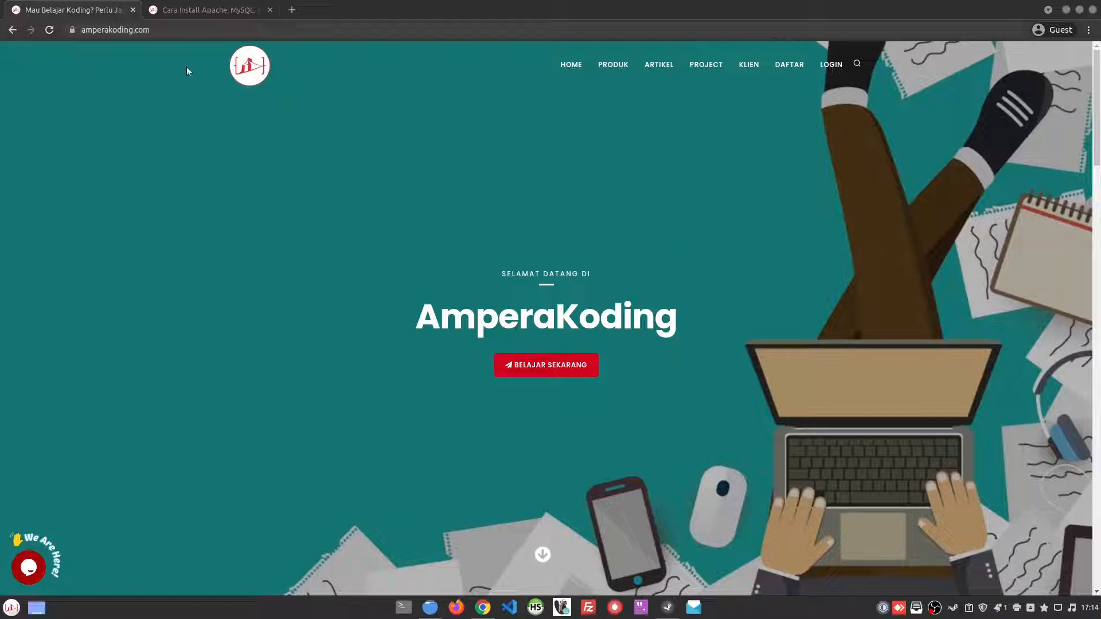
Step: Open the earlier Google results for "lampp amperakoding" in a separate tab beside the LAMPP article and enlarge that page to 125%
{"action": "left_click", "coordinate": [183, 9]}
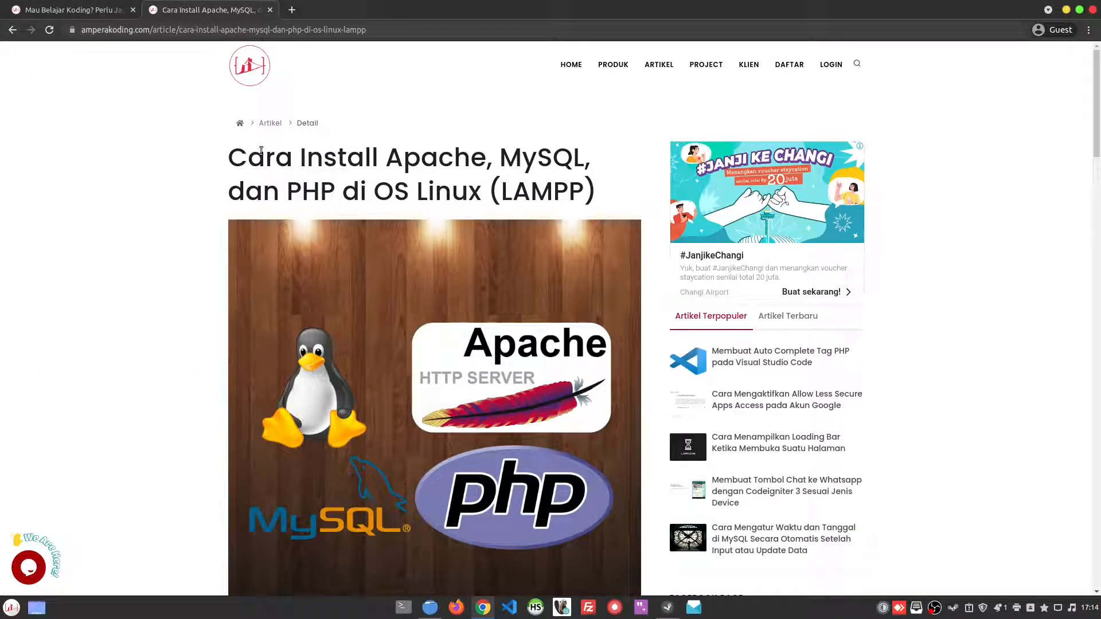
{"action": "middle_click", "coordinate": [12, 29]}
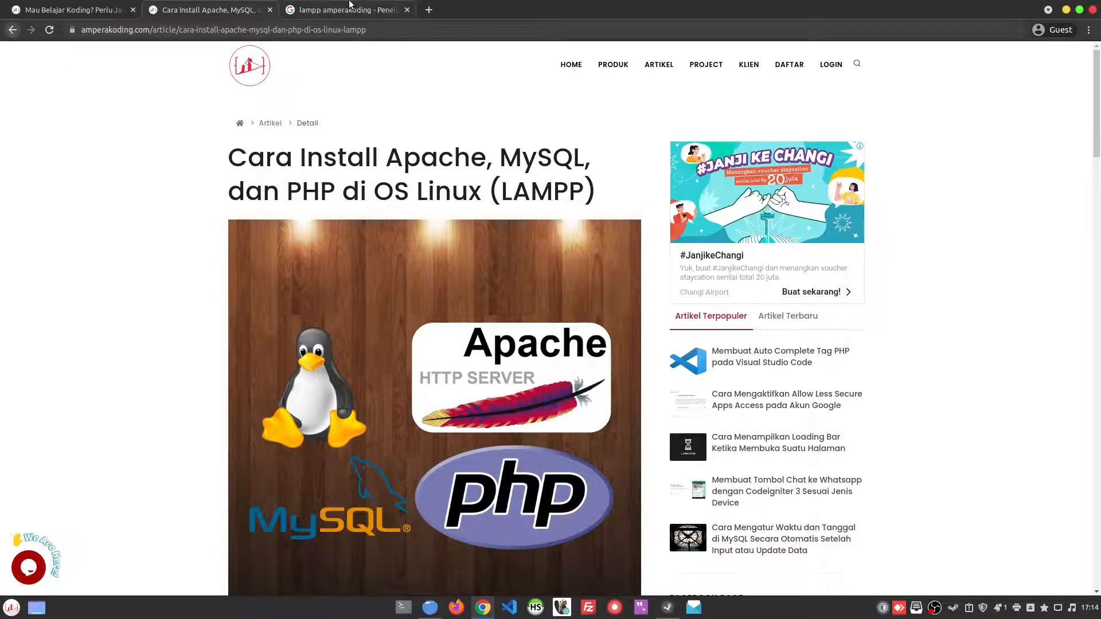
{"action": "left_click", "coordinate": [349, 3]}
{"action": "left_click_drag", "start_coordinate": [191, 72], "coordinate": [169, 61]}
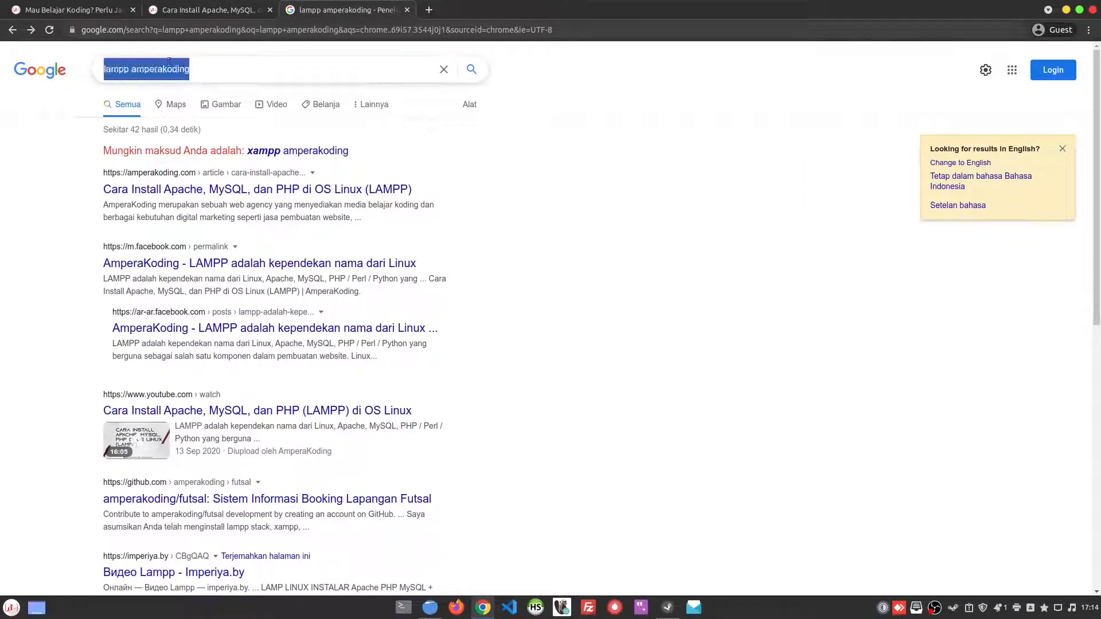
{"action": "key", "text": "ctrl+plus"}
{"action": "key", "text": "ctrl+plus"}
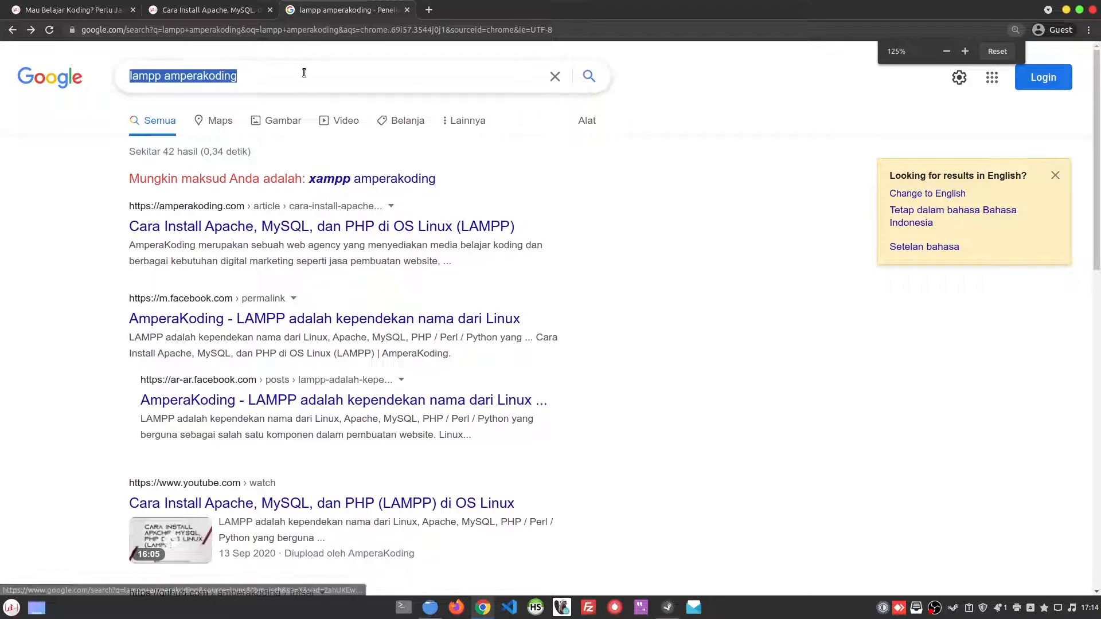
{"action": "left_click", "coordinate": [255, 76]}
{"action": "left_click", "coordinate": [708, 306]}
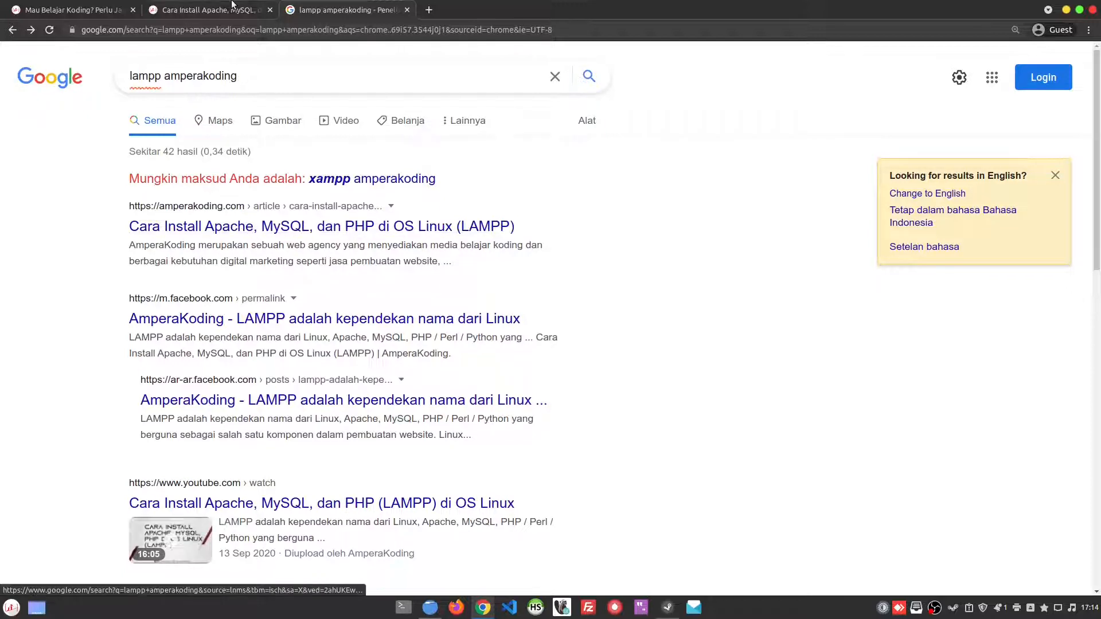
Step: Return to the AmperaKoding LAMPP article and review its introduction, installation steps and embedded video
{"action": "key", "text": "ctrl+shift+Tab"}
{"action": "scroll", "coordinate": [558, 324], "scroll_direction": "down", "scroll_amount": 8}
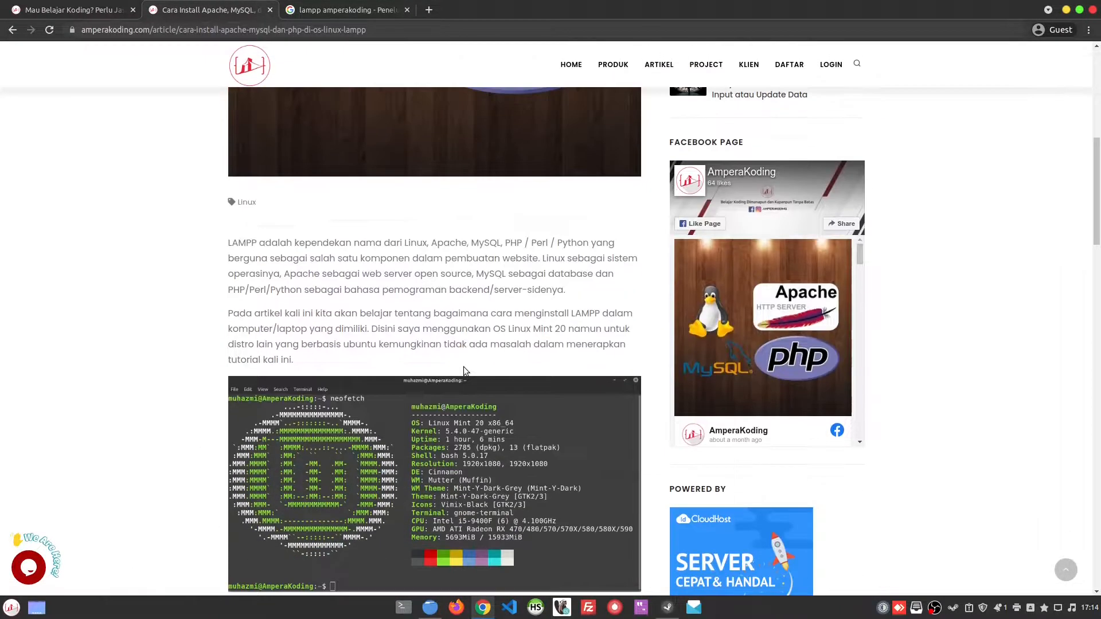
{"action": "scroll", "coordinate": [469, 370], "scroll_direction": "down", "scroll_amount": 8}
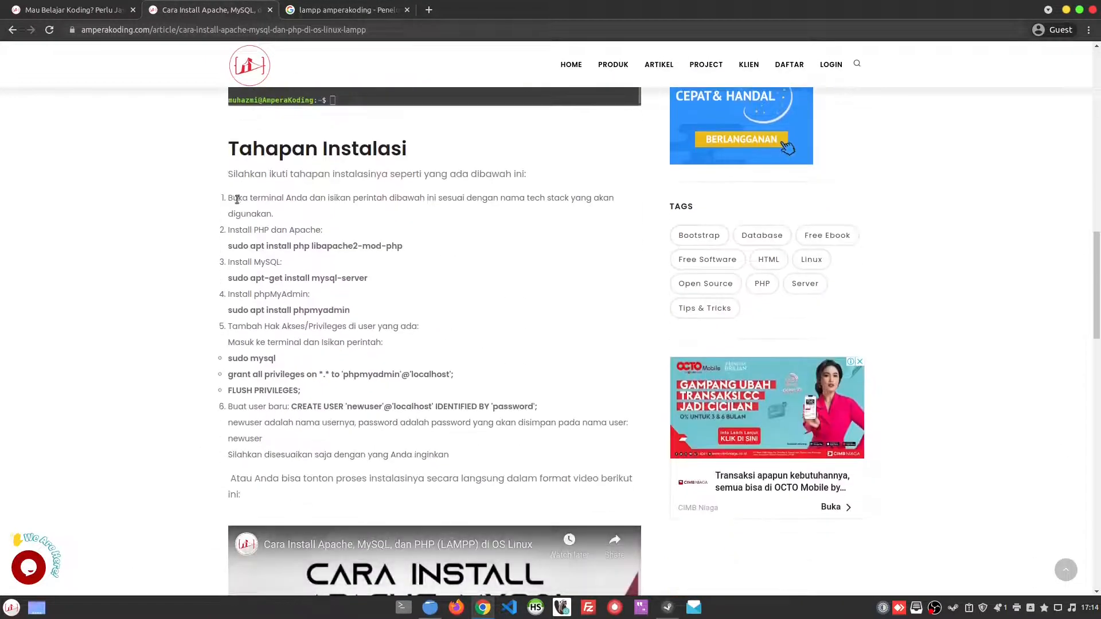
{"action": "scroll", "coordinate": [388, 238], "scroll_direction": "down", "scroll_amount": 5}
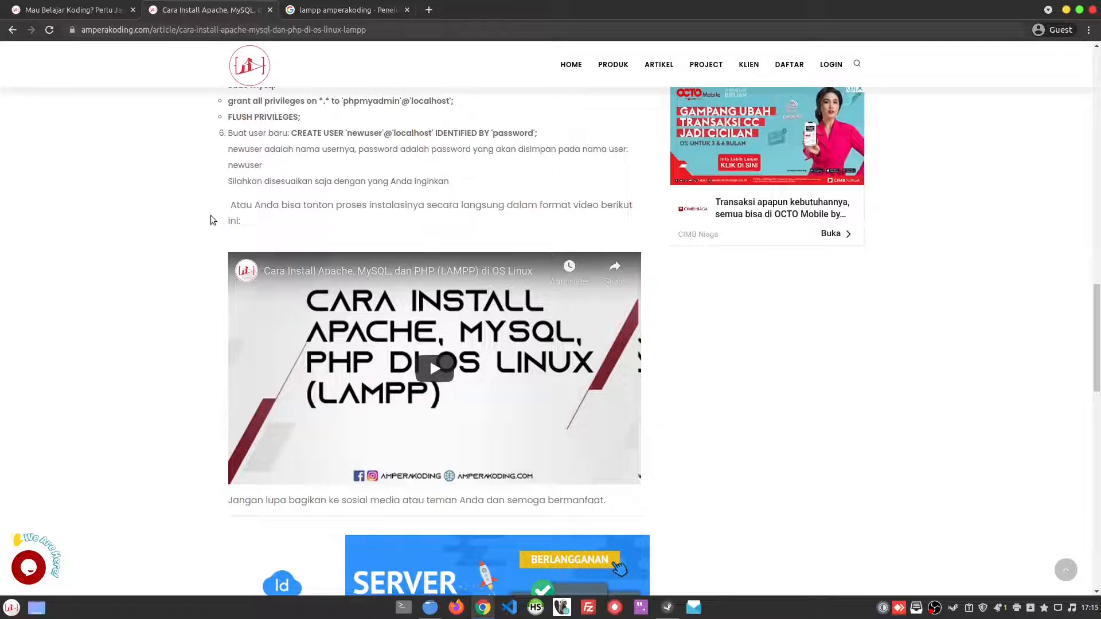
{"action": "scroll", "coordinate": [211, 215], "scroll_direction": "up", "scroll_amount": 10}
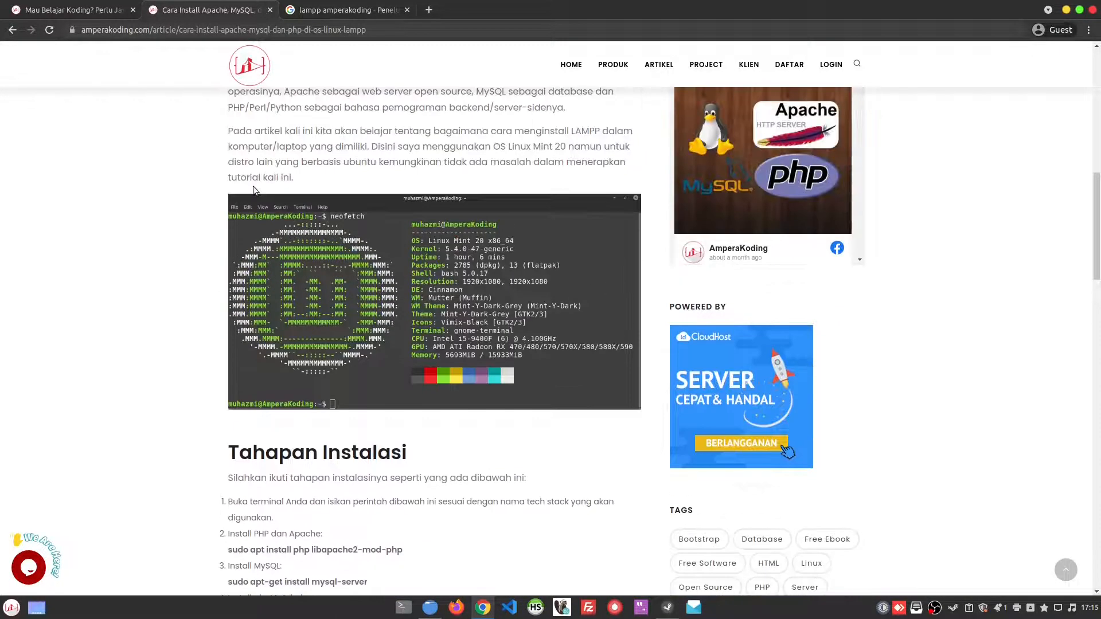
{"action": "scroll", "coordinate": [253, 190], "scroll_direction": "up", "scroll_amount": 5}
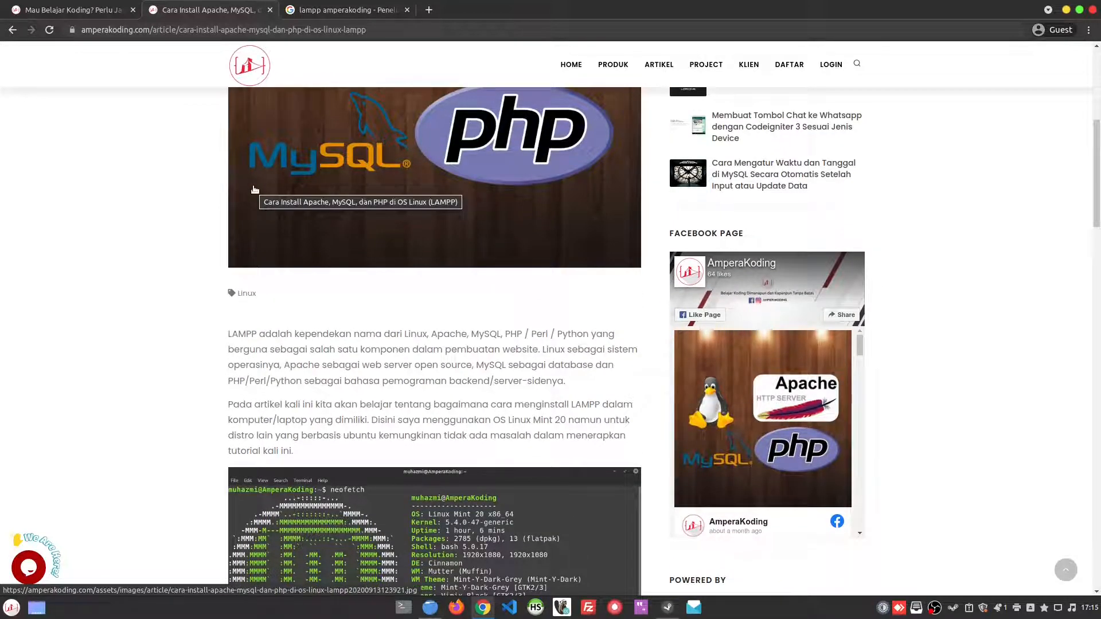
{"action": "scroll", "coordinate": [254, 189], "scroll_direction": "up", "scroll_amount": 2}
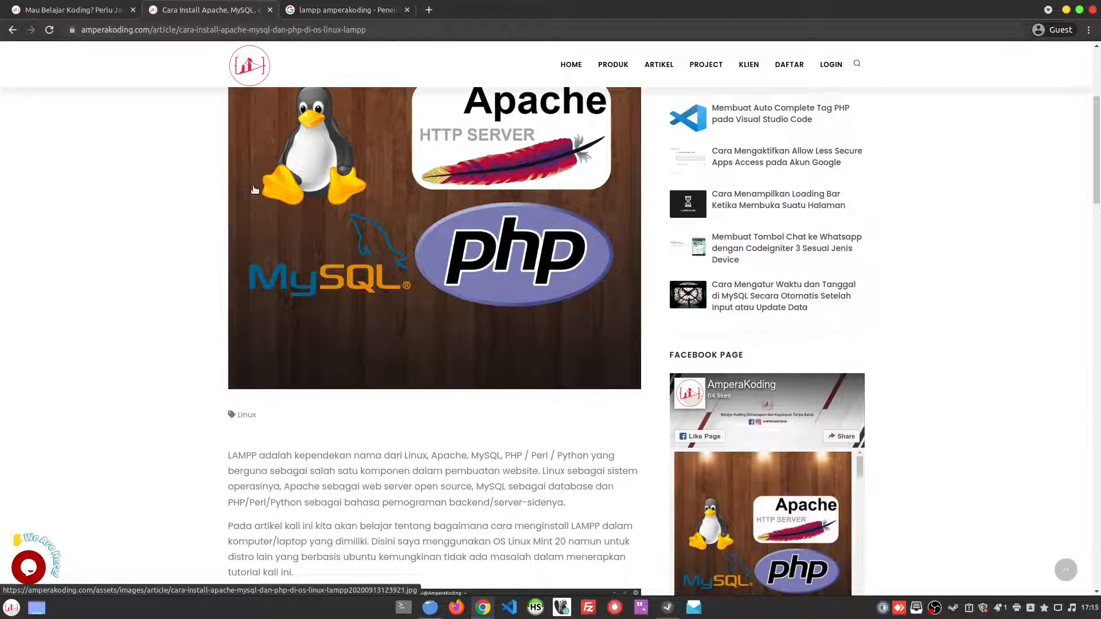
Step: Search Google for "wordpress" and open the non-sponsored WordPress.com result in a new tab
{"action": "left_click", "coordinate": [442, 34]}
{"action": "type", "text": "wordpress"}
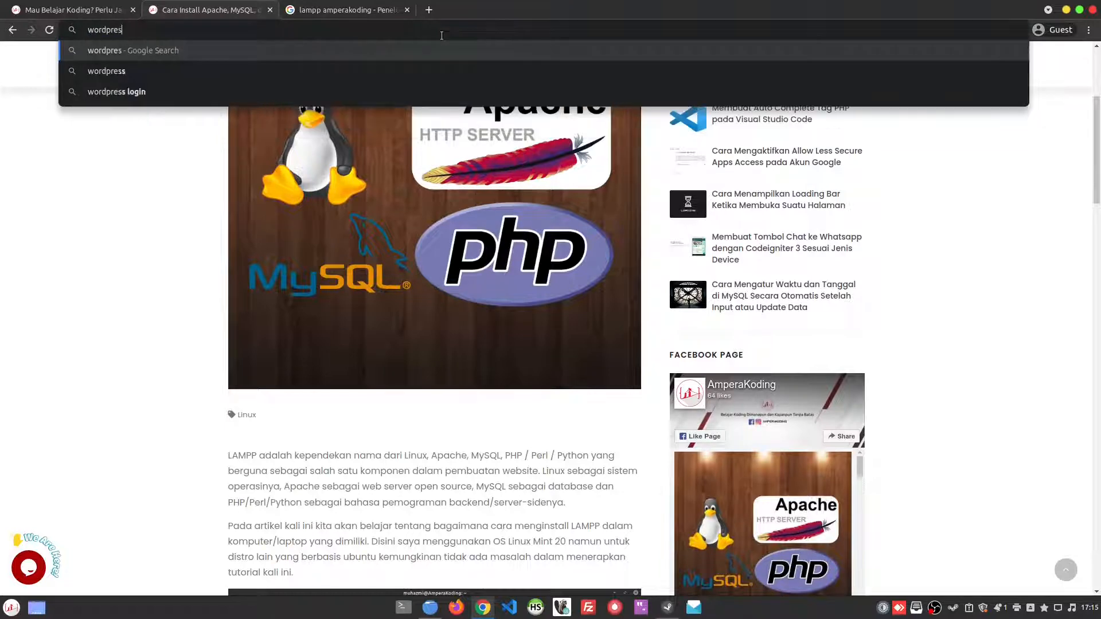
{"action": "key", "text": "Return"}
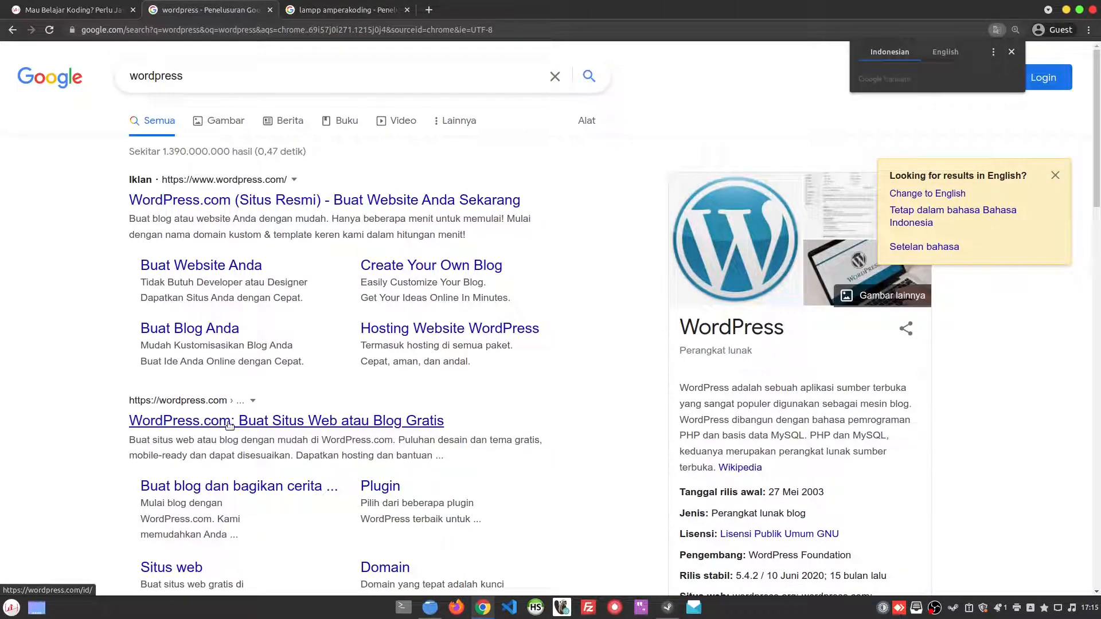
{"action": "middle_click", "coordinate": [253, 426]}
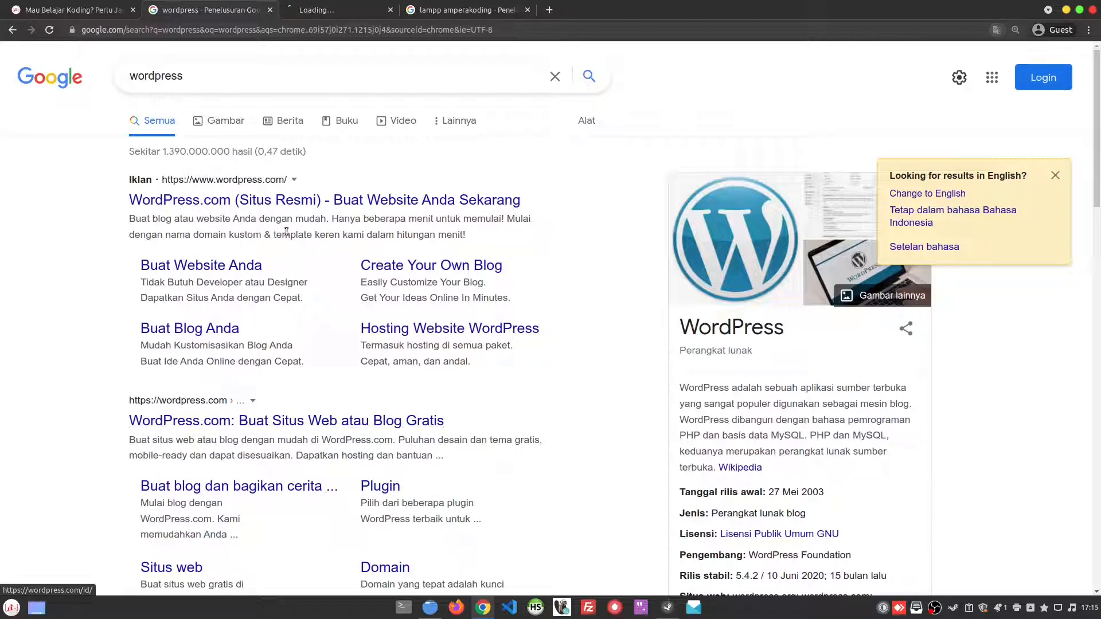
{"action": "left_click", "coordinate": [331, 5]}
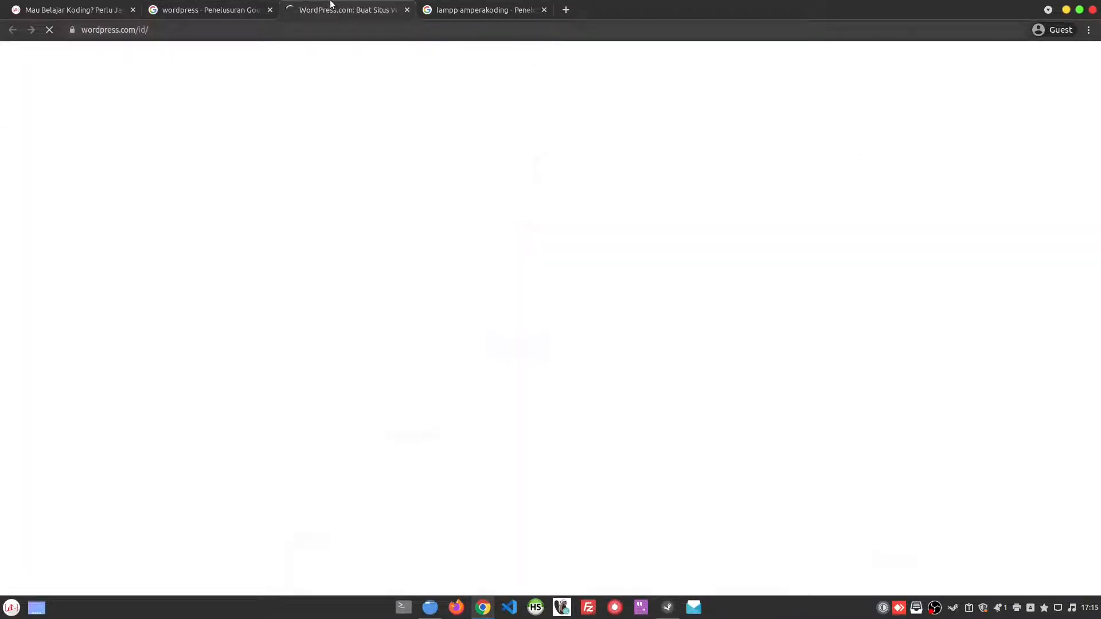
Step: Set the browser to never translate Indonesian and look over the WordPress.com home page
{"action": "left_click", "coordinate": [994, 54]}
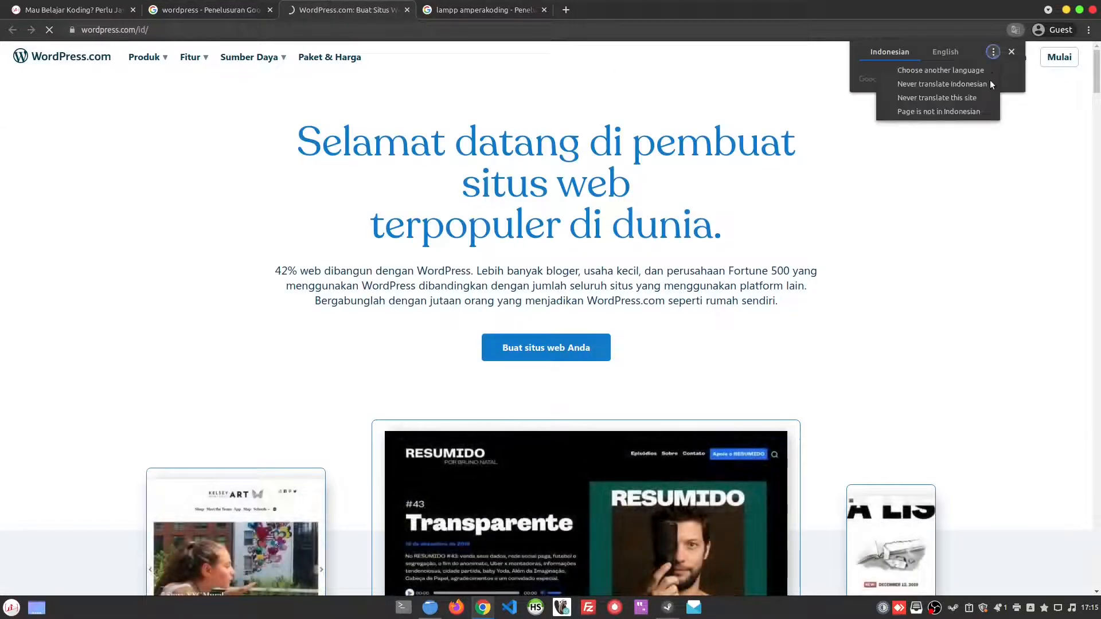
{"action": "left_click", "coordinate": [956, 86]}
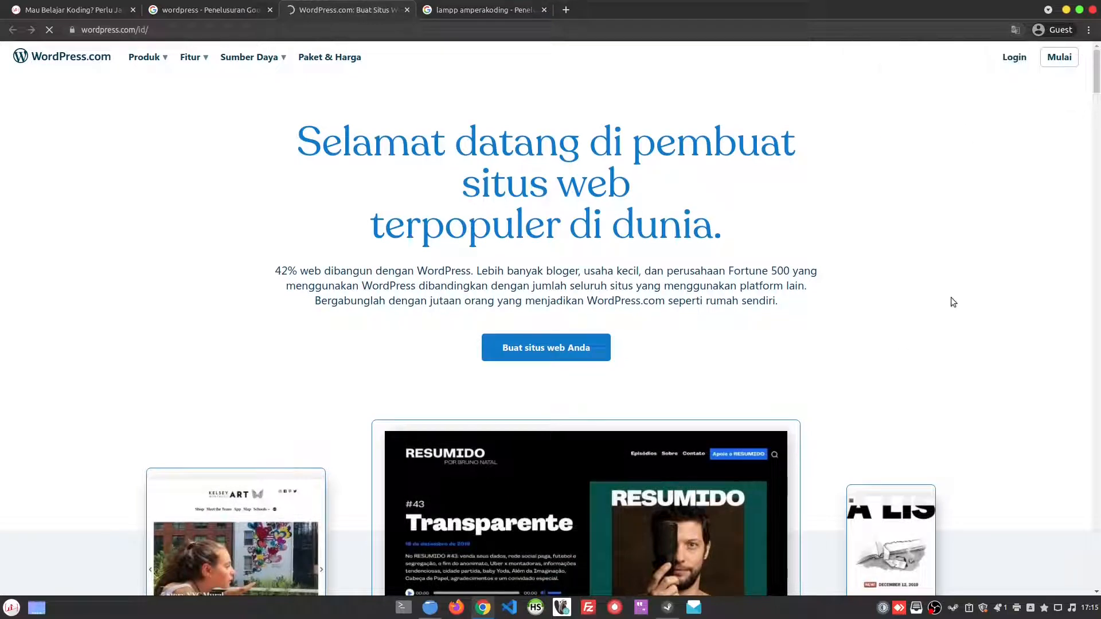
{"action": "scroll", "coordinate": [951, 297], "scroll_direction": "down", "scroll_amount": 5}
{"action": "scroll", "coordinate": [951, 302], "scroll_direction": "down", "scroll_amount": 13}
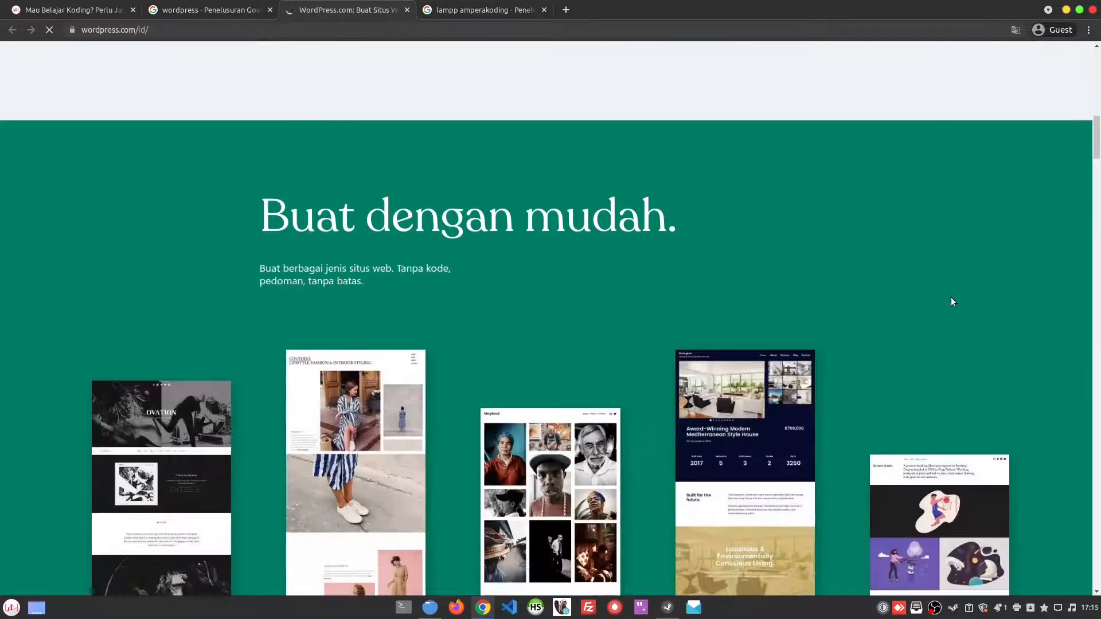
{"action": "scroll", "coordinate": [951, 297], "scroll_direction": "down", "scroll_amount": 3}
{"action": "scroll", "coordinate": [951, 297], "scroll_direction": "up", "scroll_amount": 12}
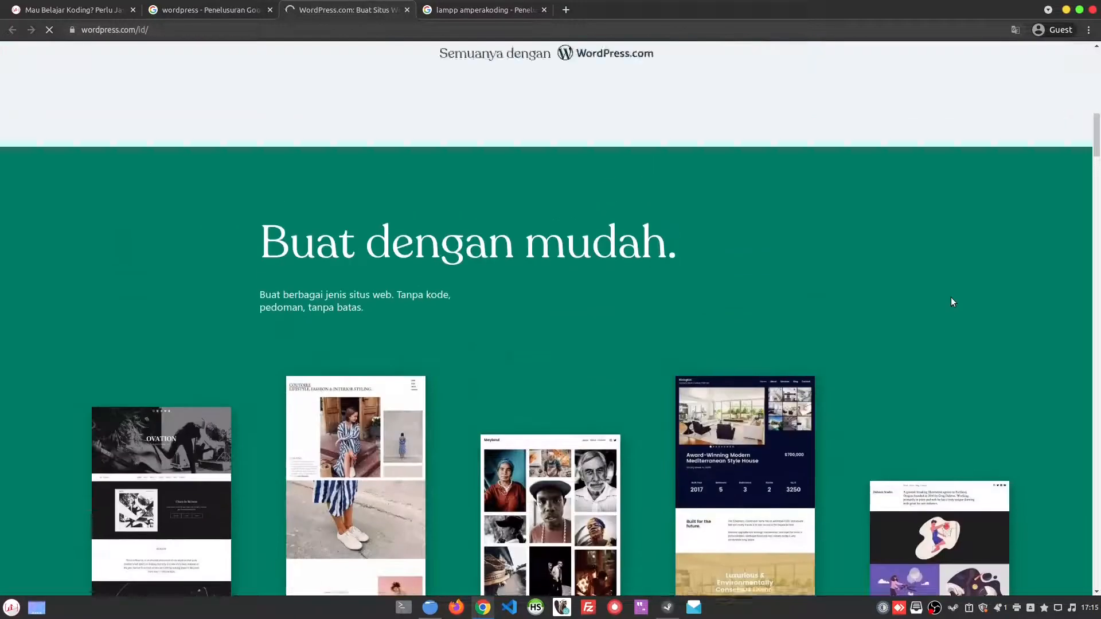
{"action": "scroll", "coordinate": [951, 297], "scroll_direction": "up", "scroll_amount": 10}
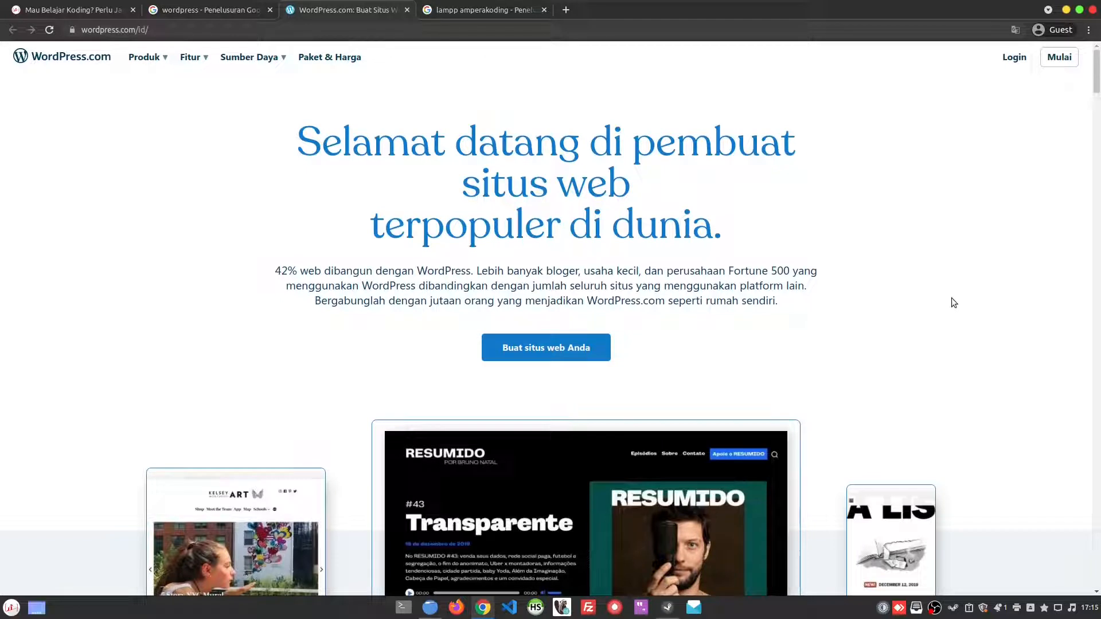
Step: Change the WordPress.com tab's address to wordpress.org and load that site
{"action": "left_click", "coordinate": [311, 35]}
{"action": "left_click", "coordinate": [314, 36]}
{"action": "key", "text": "shift+Left"}
{"action": "key", "text": "shift+Left"}
{"action": "key", "text": "shift+Left"}
{"action": "key", "text": "shift+Left"}
{"action": "key", "text": "shift+Left"}
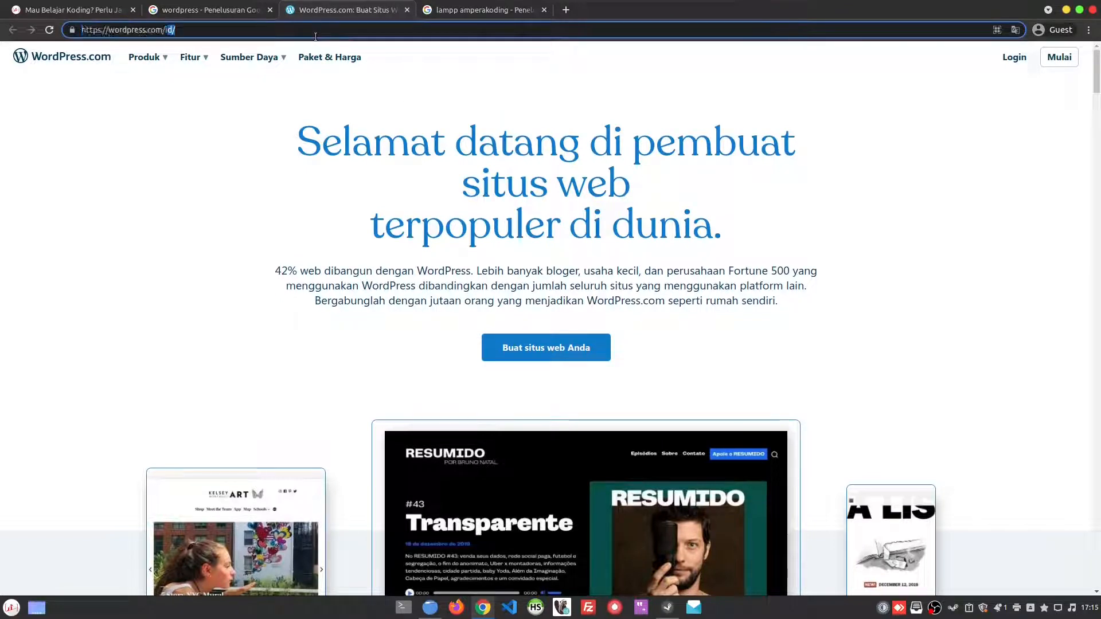
{"action": "type", "text": "org"}
{"action": "key", "text": "Return"}
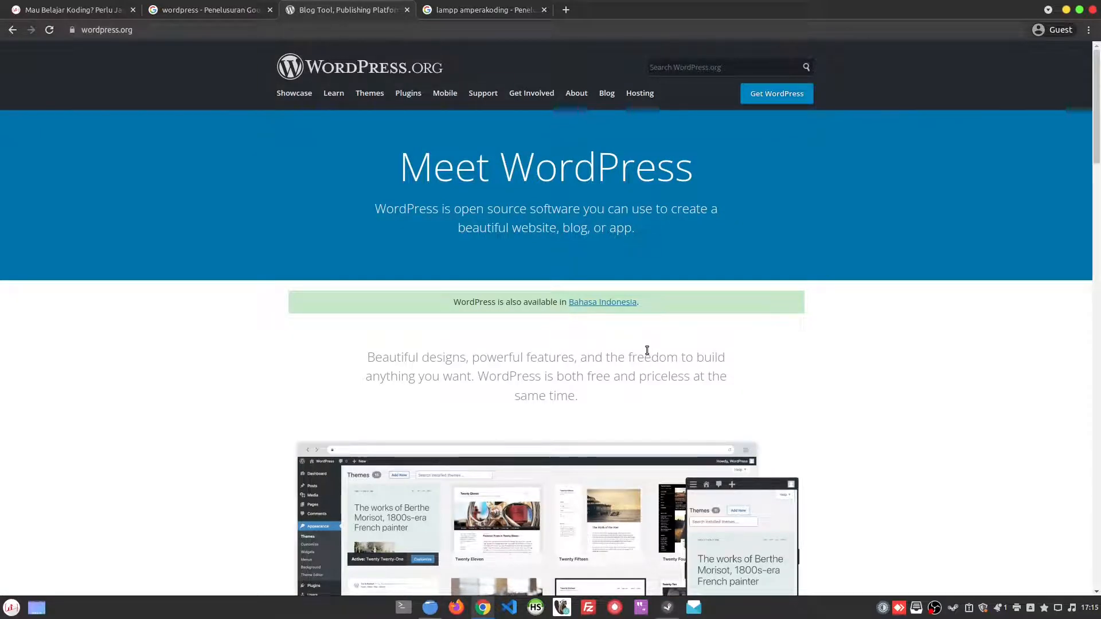
{"action": "left_click", "coordinate": [193, 32]}
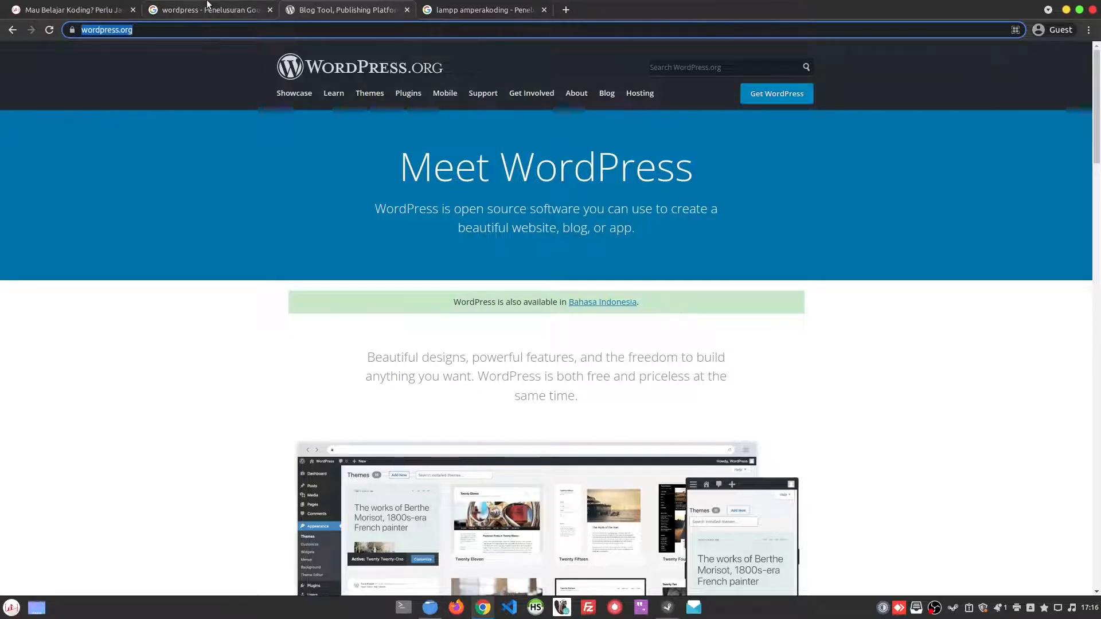
Step: Extend the Google search to "wordpress download" and open the "Unduh | WordPress.org Indonesia" result
{"action": "left_click", "coordinate": [209, 10]}
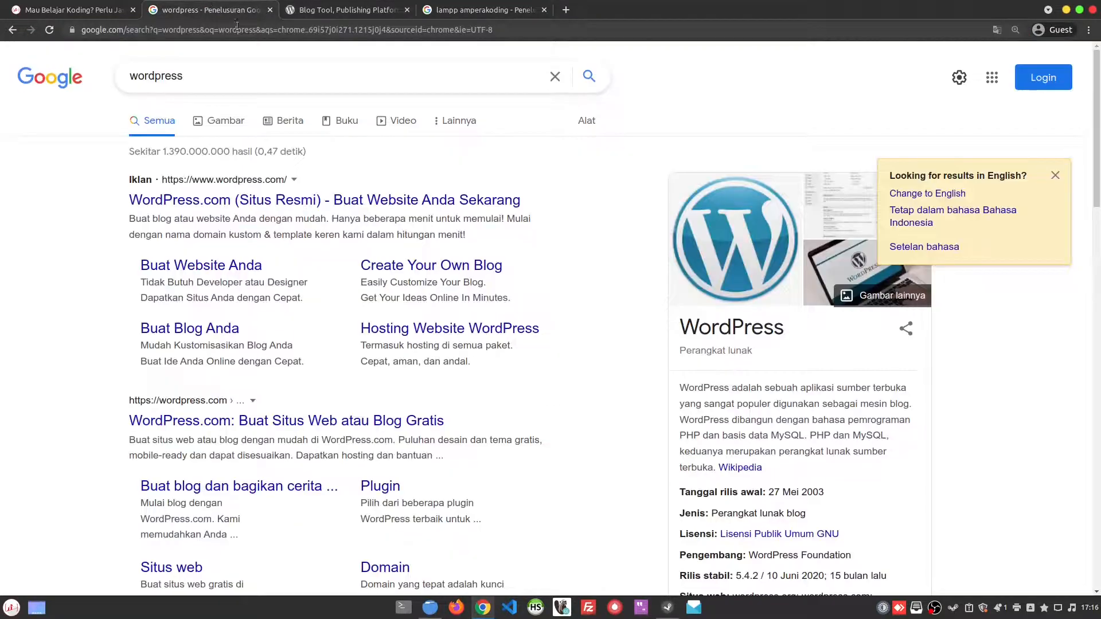
{"action": "left_click", "coordinate": [261, 77]}
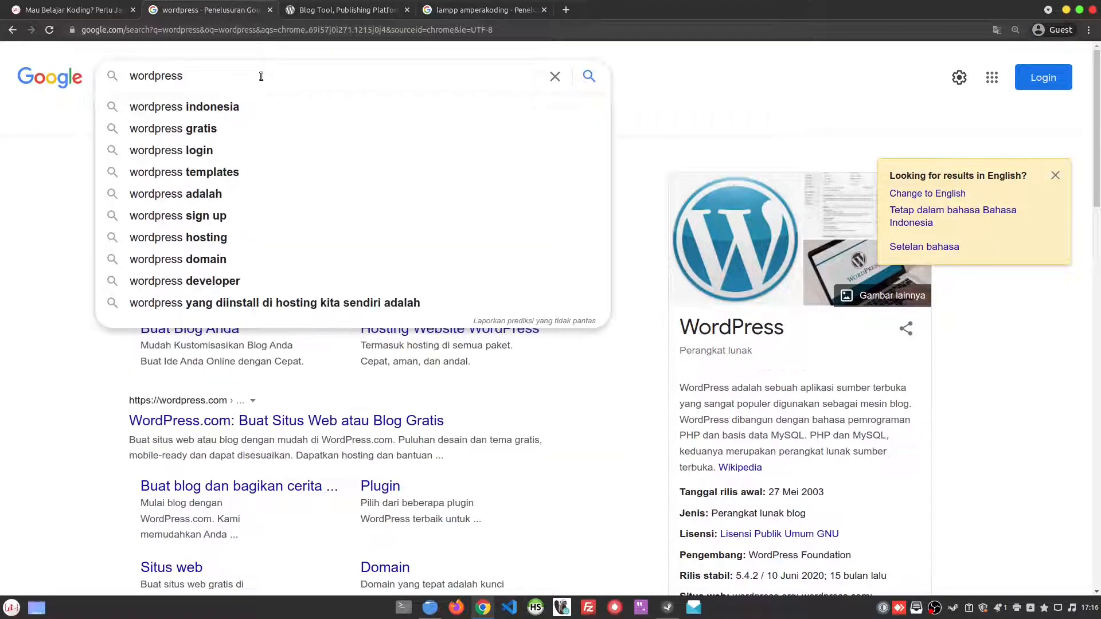
{"action": "type", "text": "download"}
{"action": "key", "text": "Return"}
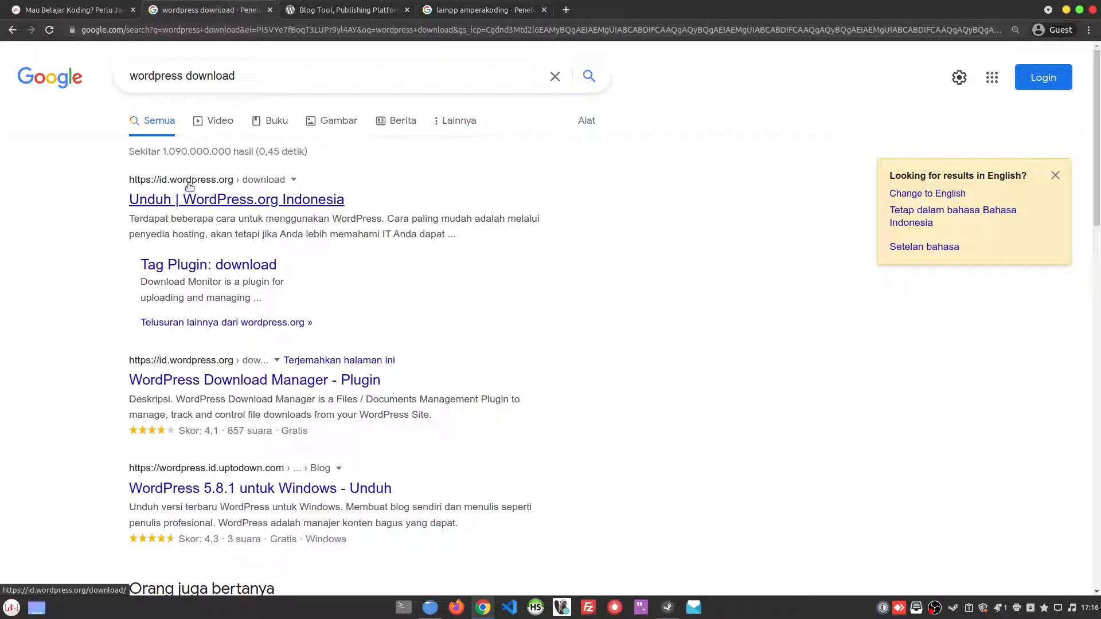
{"action": "left_click", "coordinate": [248, 206]}
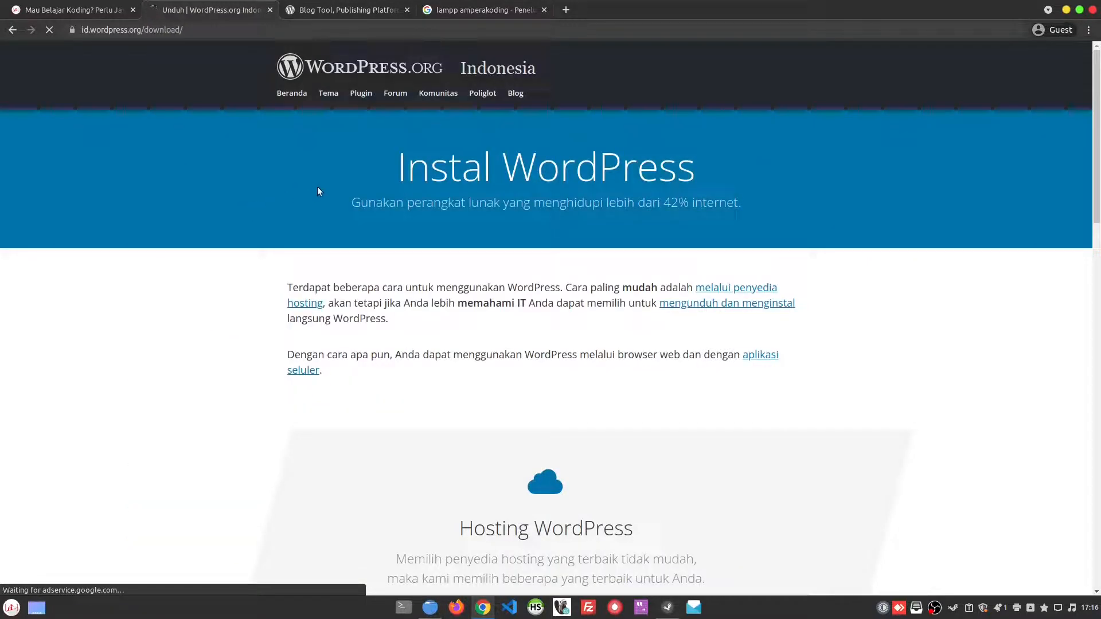
{"action": "left_click", "coordinate": [86, 29]}
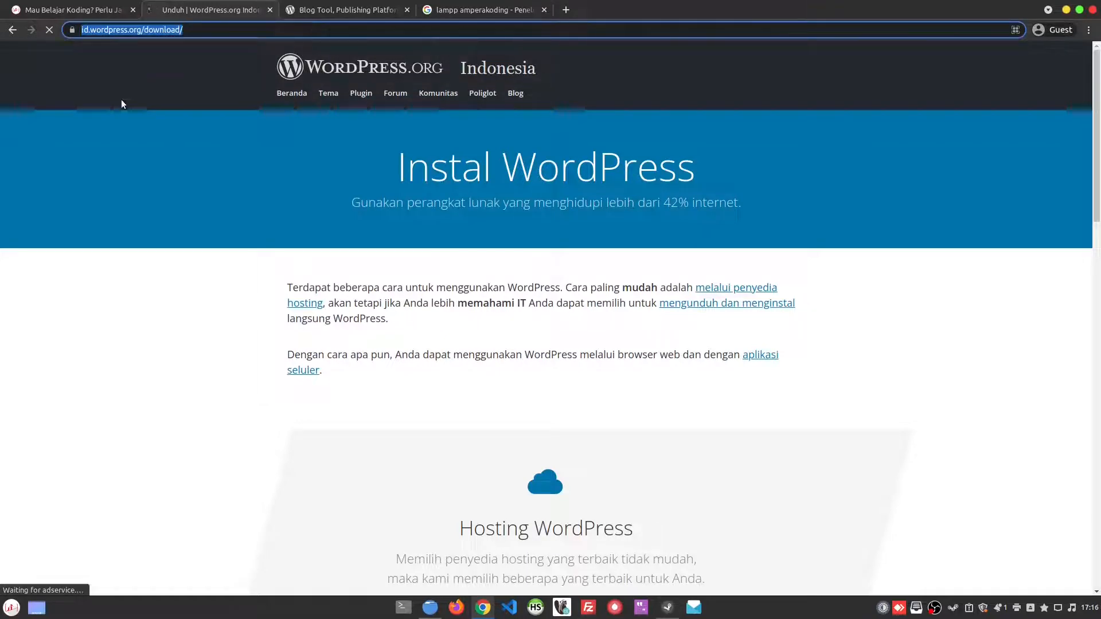
{"action": "left_click", "coordinate": [287, 182]}
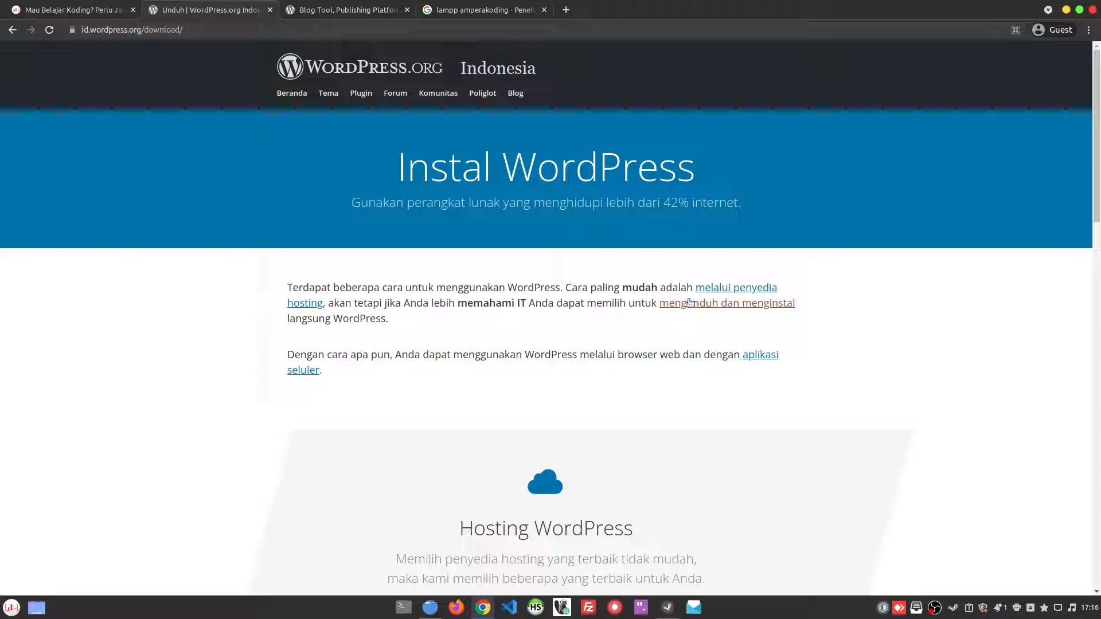
Step: Open the Get WordPress page on the English wordpress.org site and compare it with the Indonesian download page
{"action": "left_click", "coordinate": [337, 4]}
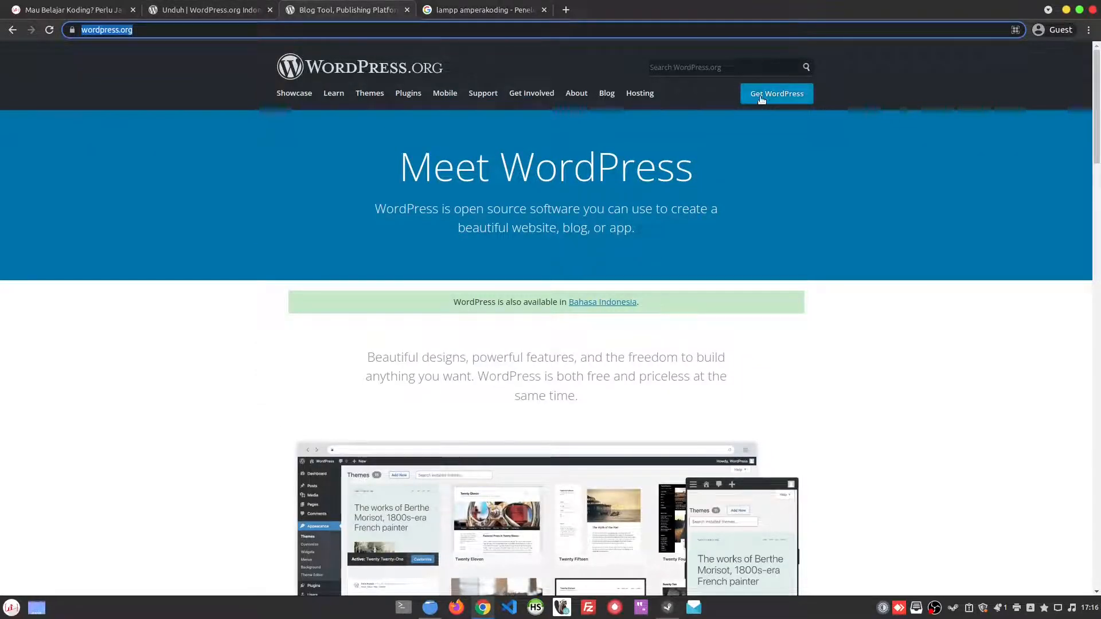
{"action": "left_click", "coordinate": [780, 97]}
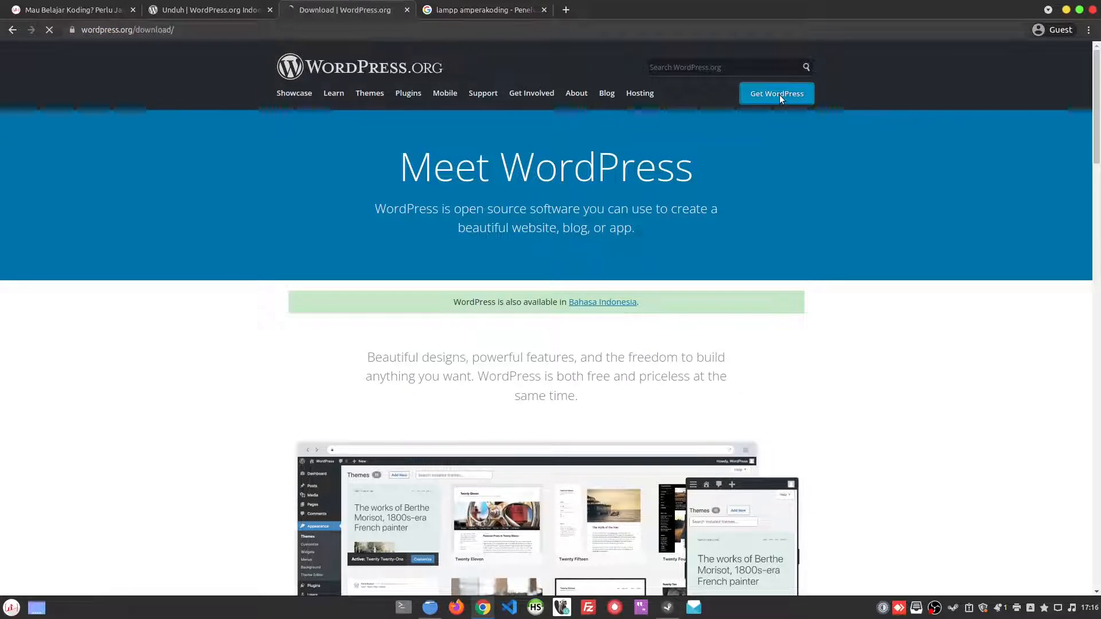
{"action": "left_click", "coordinate": [250, 5]}
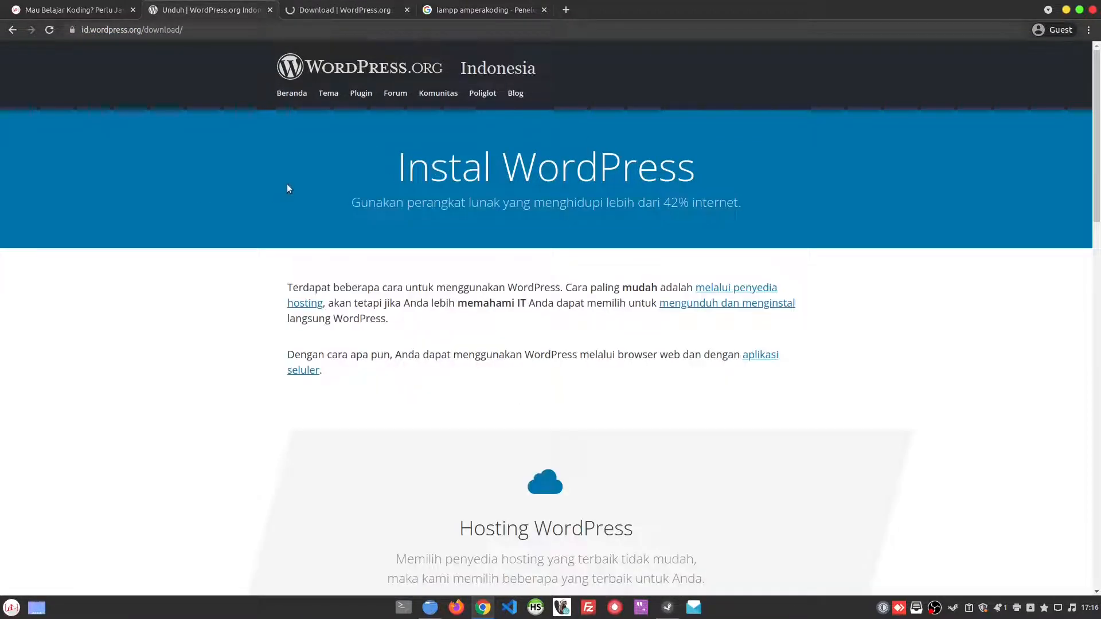
{"action": "left_click", "coordinate": [321, 6]}
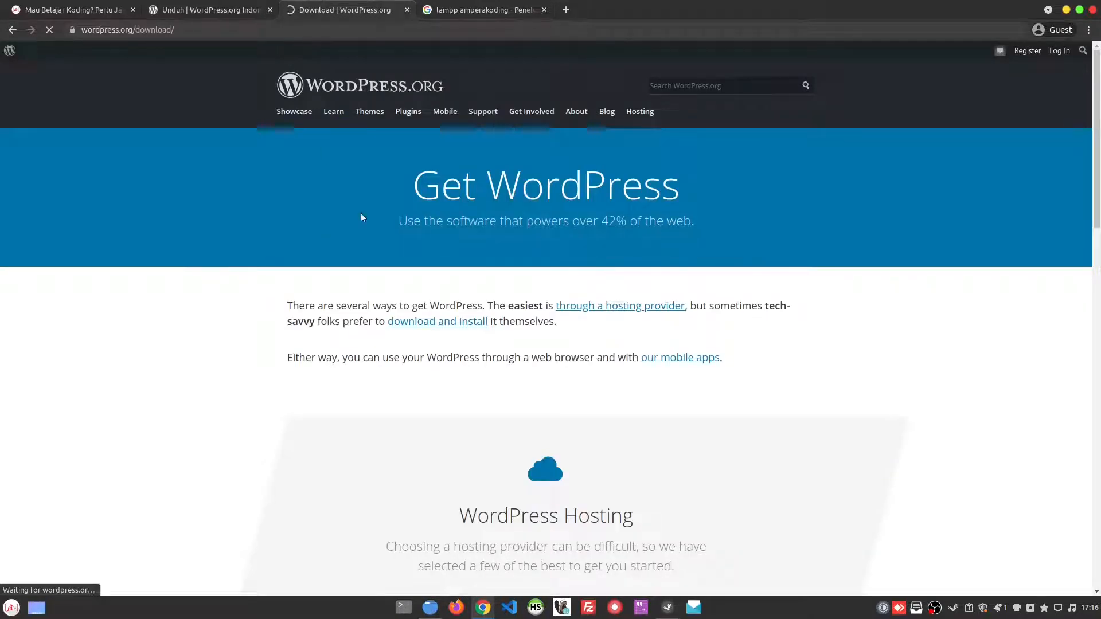
{"action": "left_click", "coordinate": [261, 5]}
{"action": "left_click", "coordinate": [328, 5]}
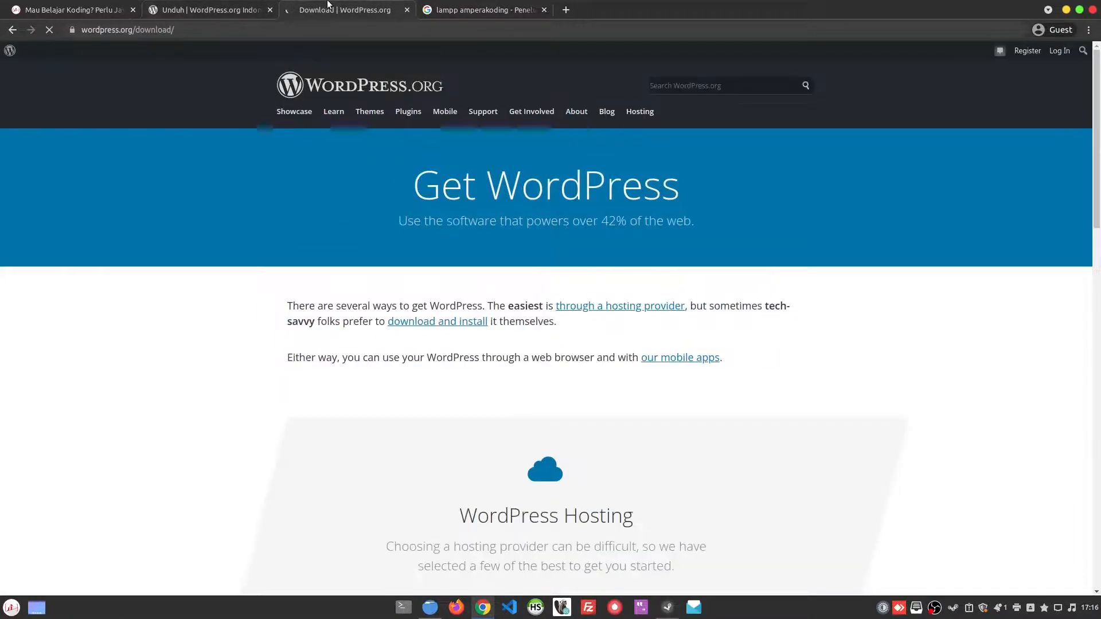
{"action": "left_click", "coordinate": [253, 5]}
{"action": "left_click", "coordinate": [330, 8]}
{"action": "scroll", "coordinate": [478, 308], "scroll_direction": "down", "scroll_amount": 8}
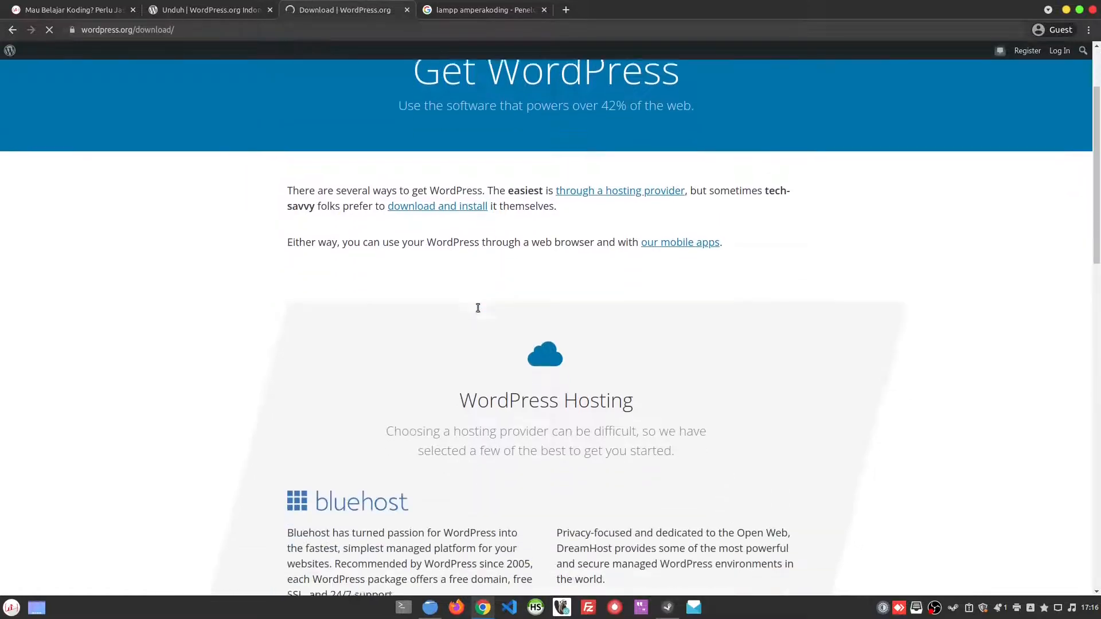
Step: Start the WordPress 5.8.1 download from the Indonesian WordPress.org download page
{"action": "scroll", "coordinate": [478, 308], "scroll_direction": "down", "scroll_amount": 3}
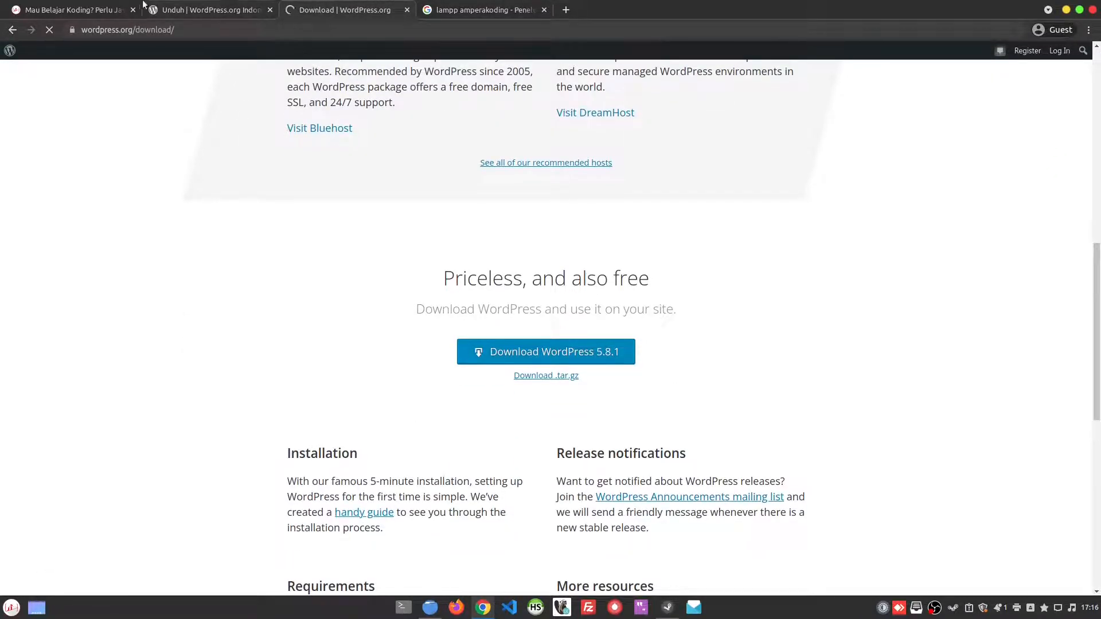
{"action": "left_click", "coordinate": [212, 8]}
{"action": "scroll", "coordinate": [465, 438], "scroll_direction": "down", "scroll_amount": 3}
{"action": "scroll", "coordinate": [476, 430], "scroll_direction": "down", "scroll_amount": 10}
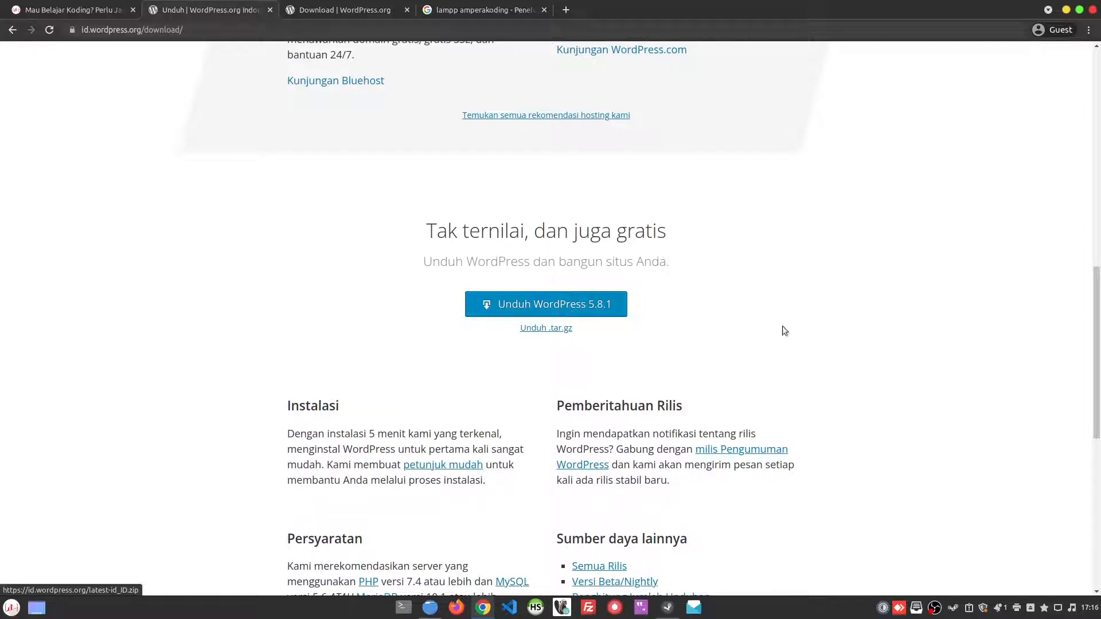
{"action": "left_click", "coordinate": [546, 310]}
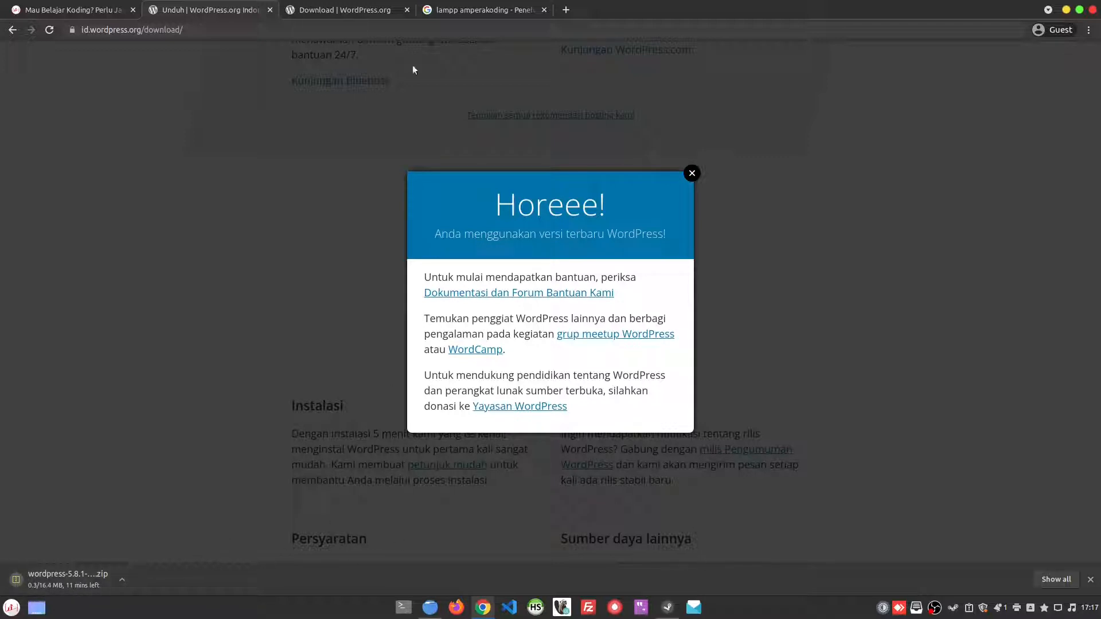
Step: Download WordPress 5.8.1 from the English wordpress.org download page
{"action": "left_click", "coordinate": [342, 6]}
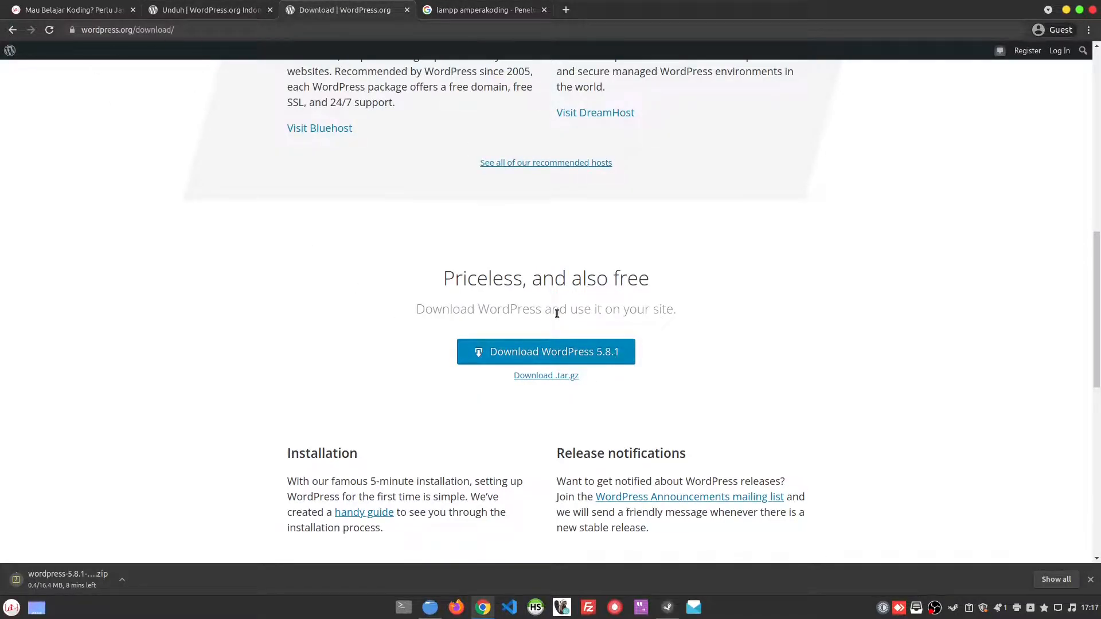
{"action": "left_click", "coordinate": [596, 355]}
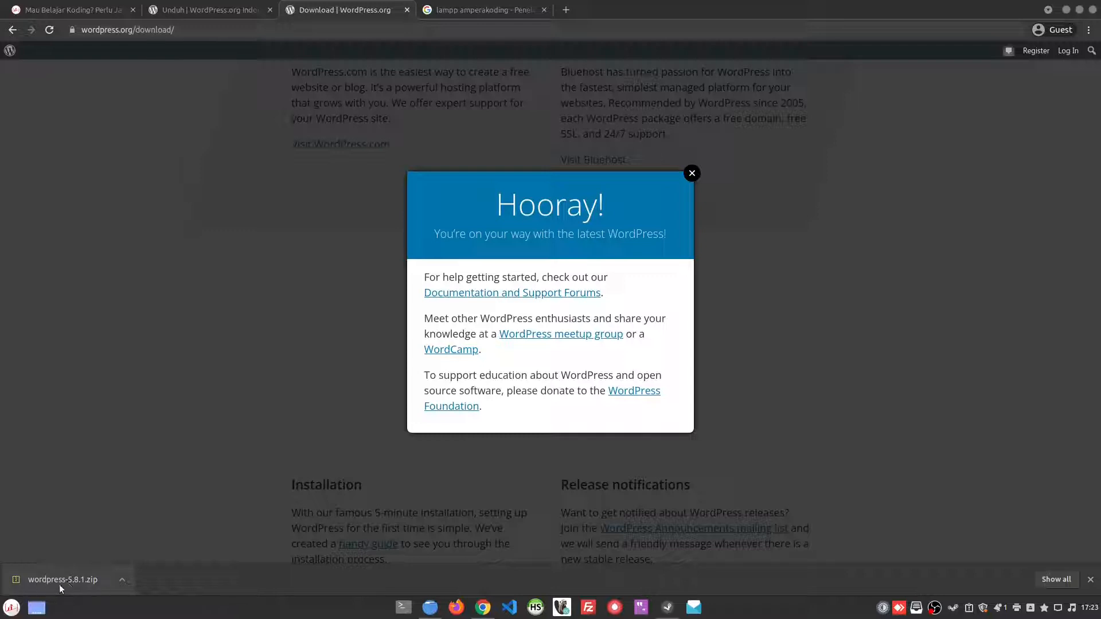
Step: Switch to the file manager and move wordpress-5.8.1.zip from the Downloads folder to /var/www/html
{"action": "left_click", "coordinate": [430, 607]}
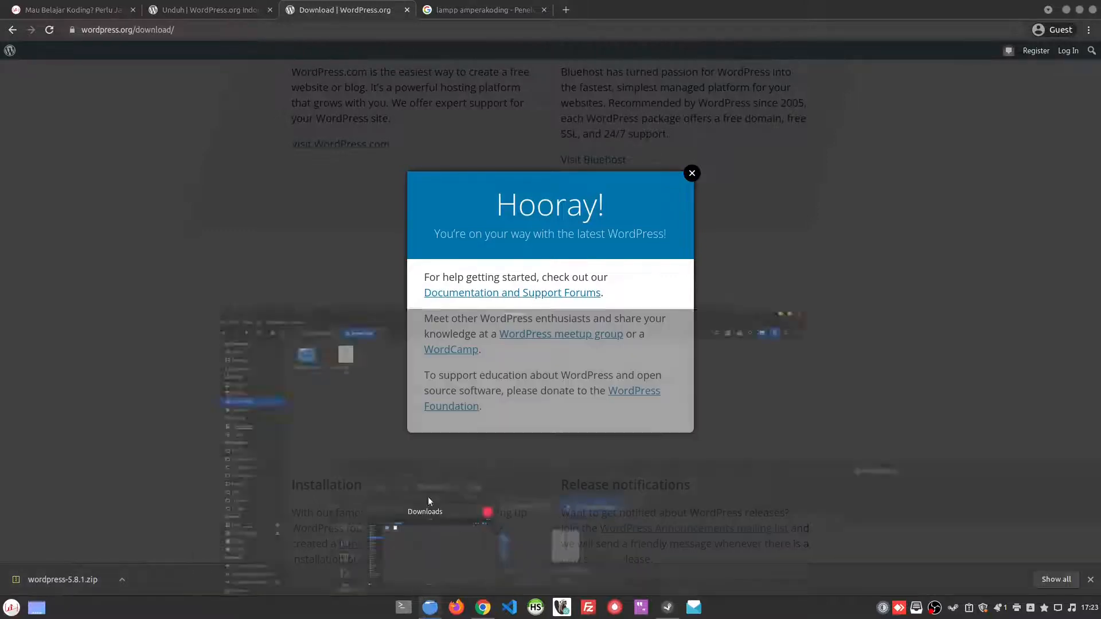
{"action": "left_click", "coordinate": [242, 115]}
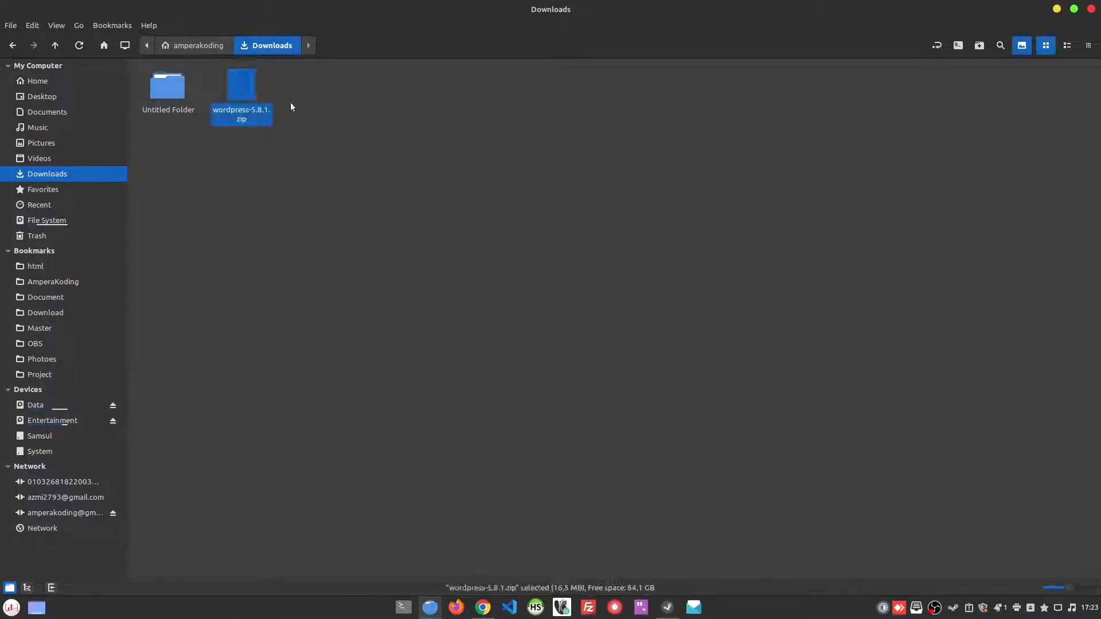
{"action": "right_click", "coordinate": [243, 115]}
{"action": "left_click", "coordinate": [294, 187]}
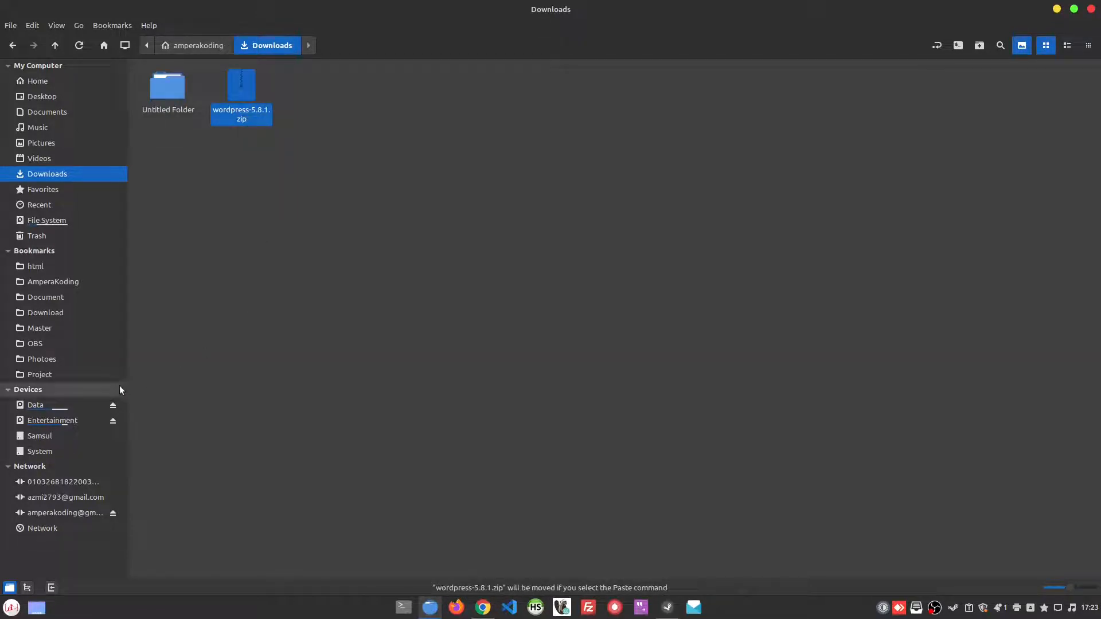
{"action": "left_click", "coordinate": [79, 267]}
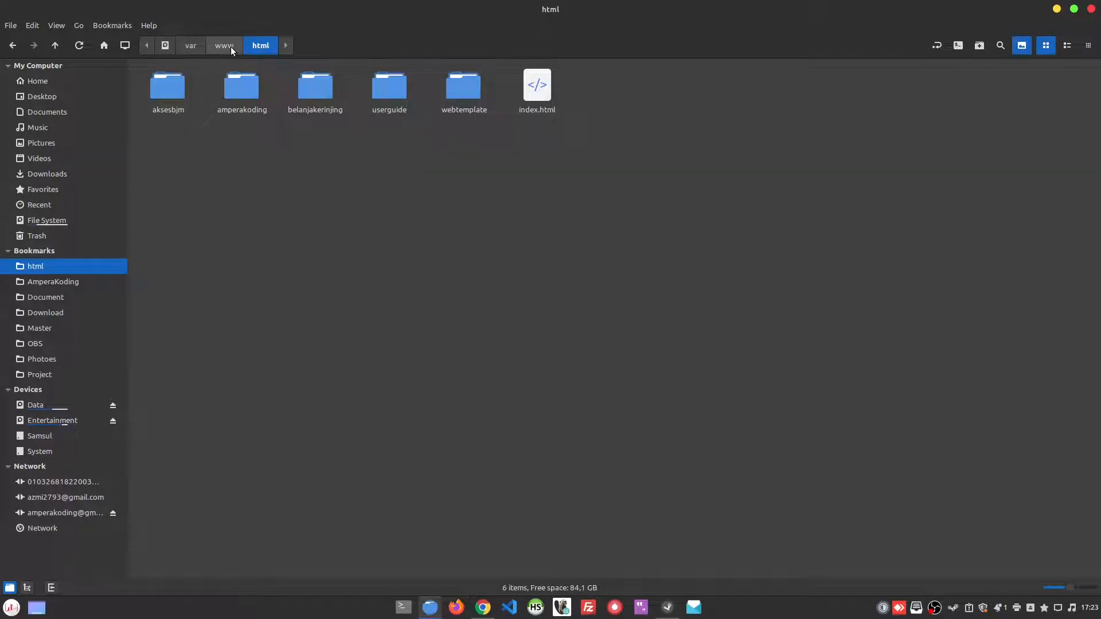
{"action": "left_click", "coordinate": [65, 223]}
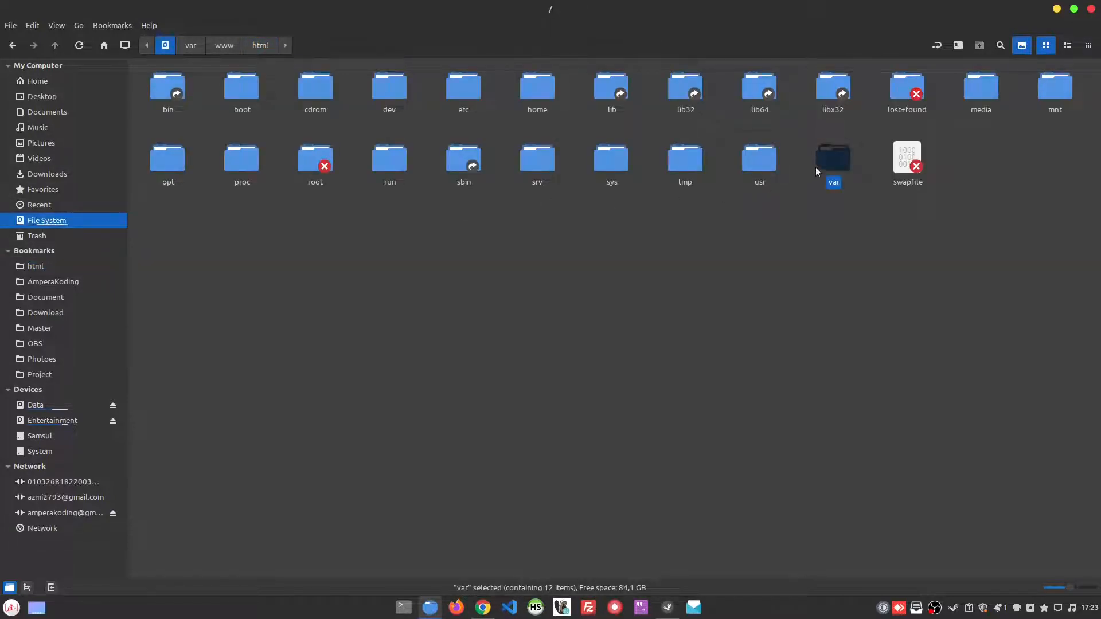
{"action": "double_click", "coordinate": [831, 160]}
{"action": "double_click", "coordinate": [992, 95]}
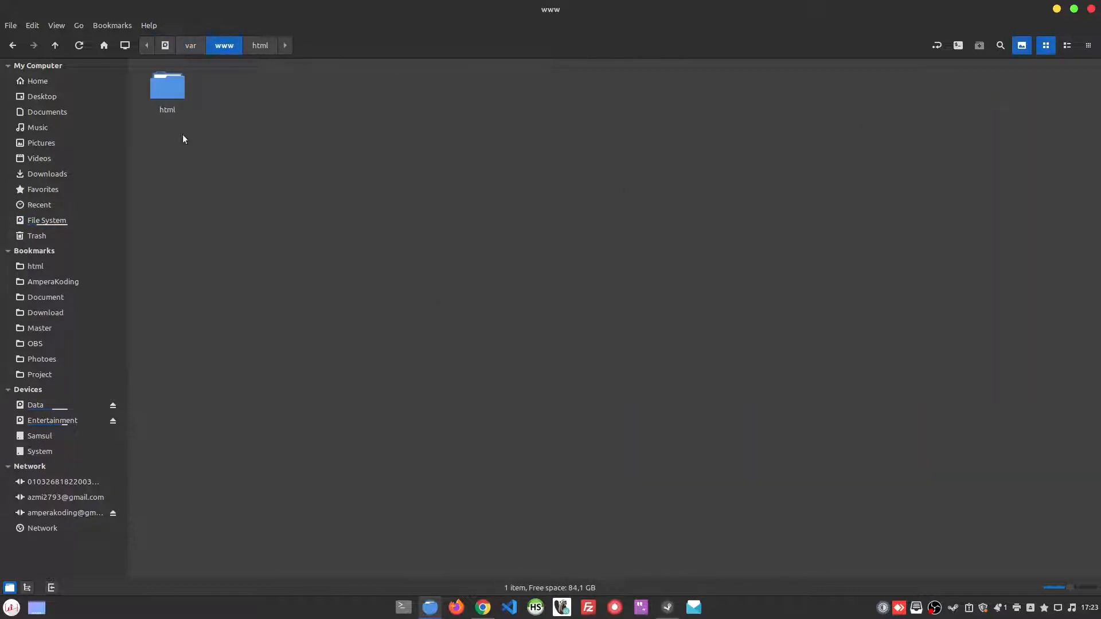
{"action": "double_click", "coordinate": [165, 90]}
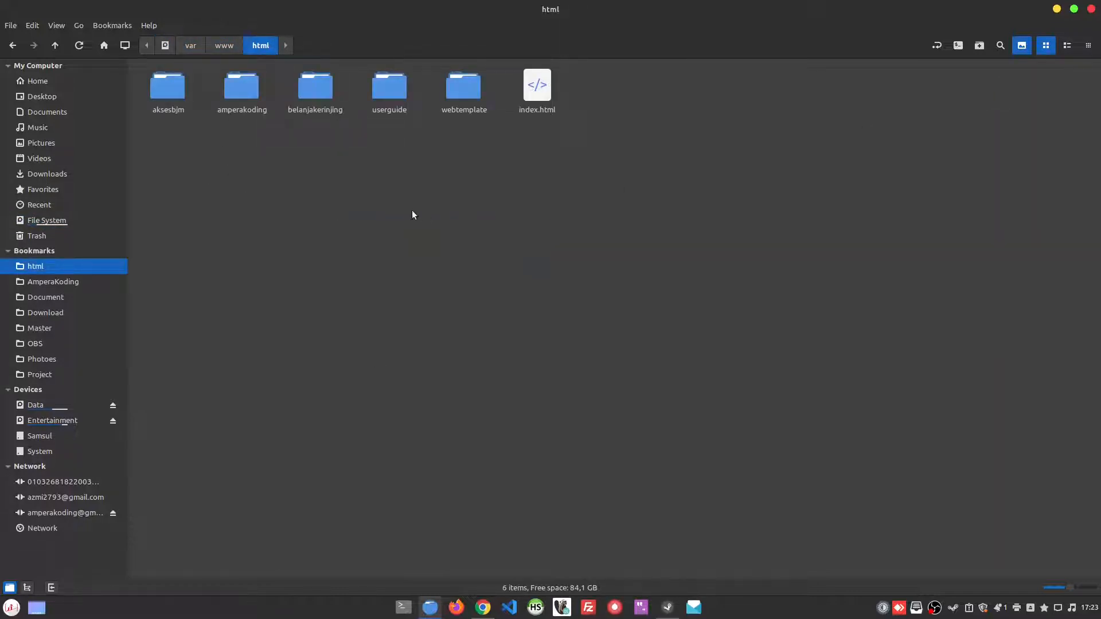
{"action": "key", "text": "ctrl+v"}
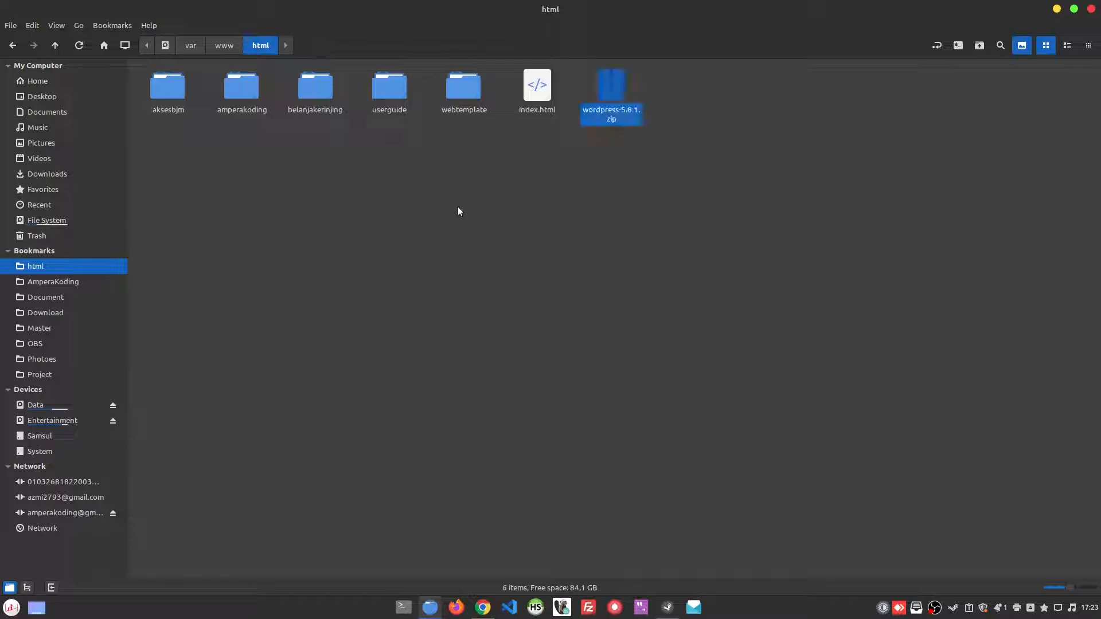
Step: Extract wordpress-5.8.1.zip inside the html folder, check the contents of the wordpress folder and return to html
{"action": "right_click", "coordinate": [621, 119]}
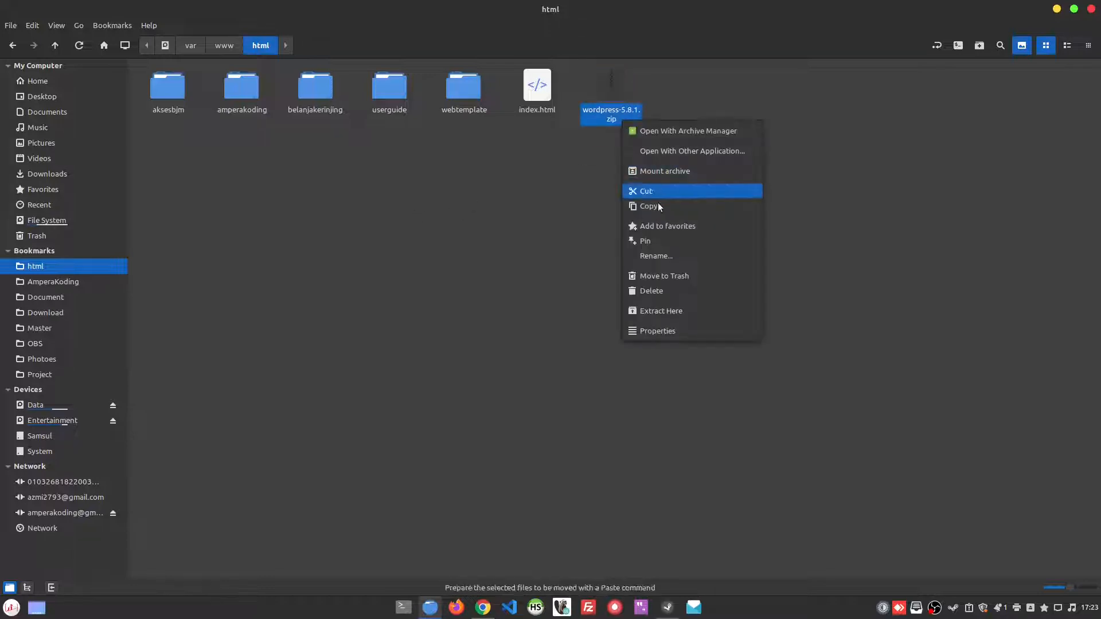
{"action": "left_click", "coordinate": [655, 311]}
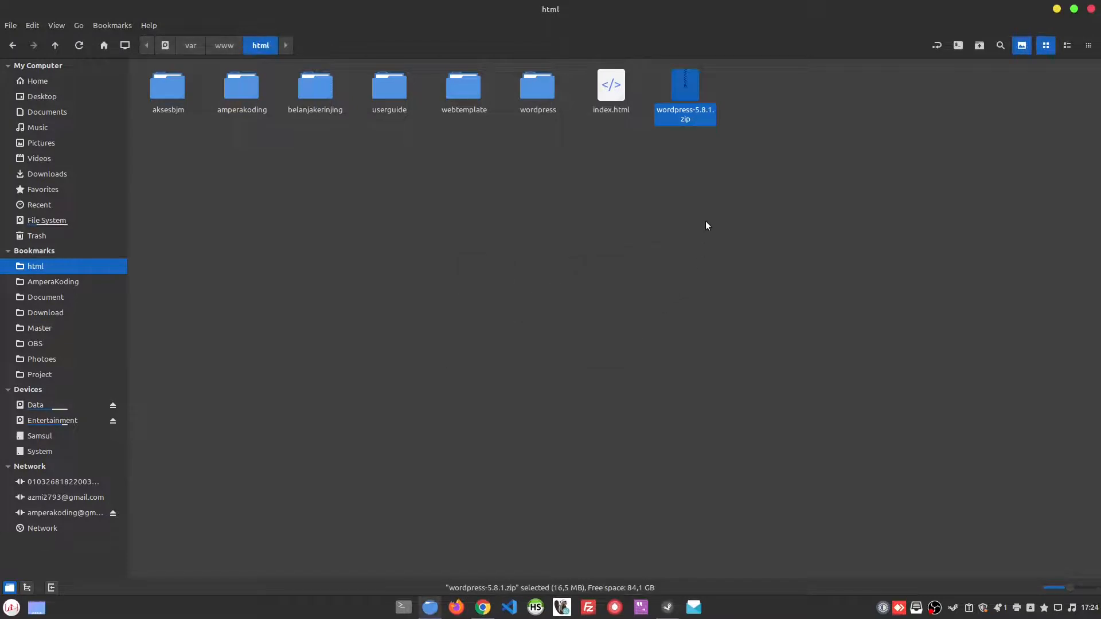
{"action": "left_click", "coordinate": [521, 115]}
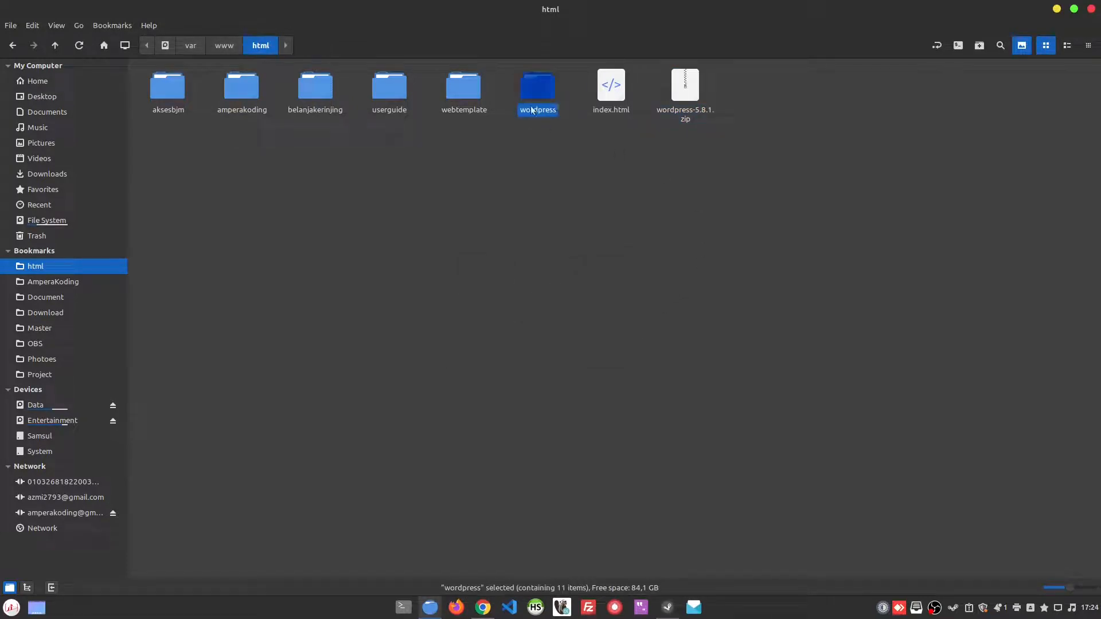
{"action": "double_click", "coordinate": [532, 94]}
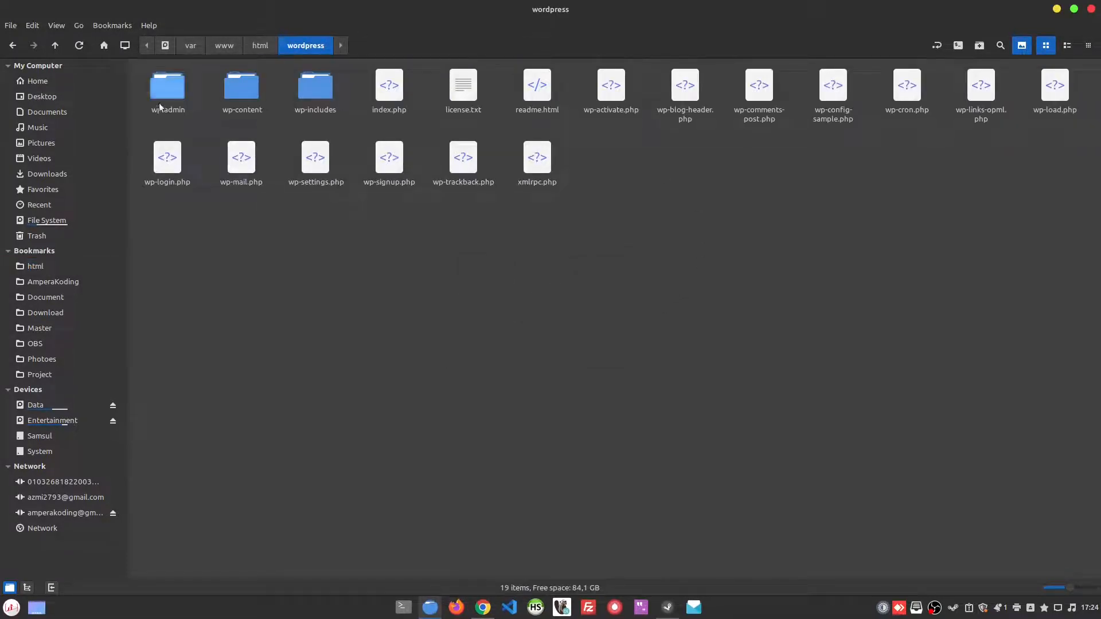
{"action": "key", "text": "BackSpace"}
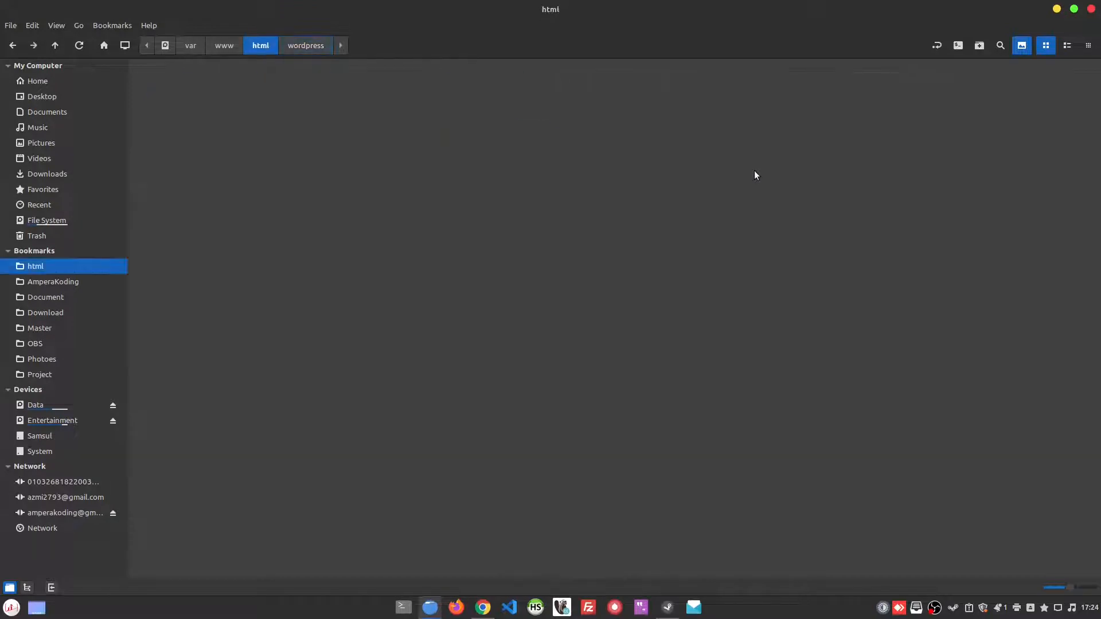
Step: Switch to the browser, load localhost/wordpress in the English download tab and enlarge the setup page
{"action": "left_click", "coordinate": [483, 607]}
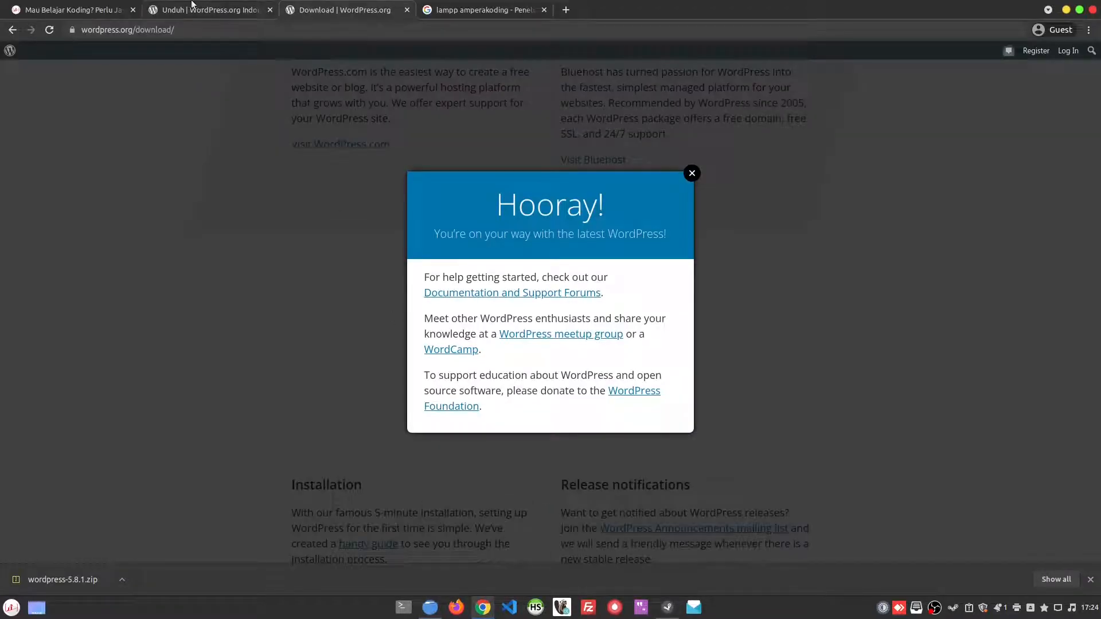
{"action": "left_click", "coordinate": [297, 28]}
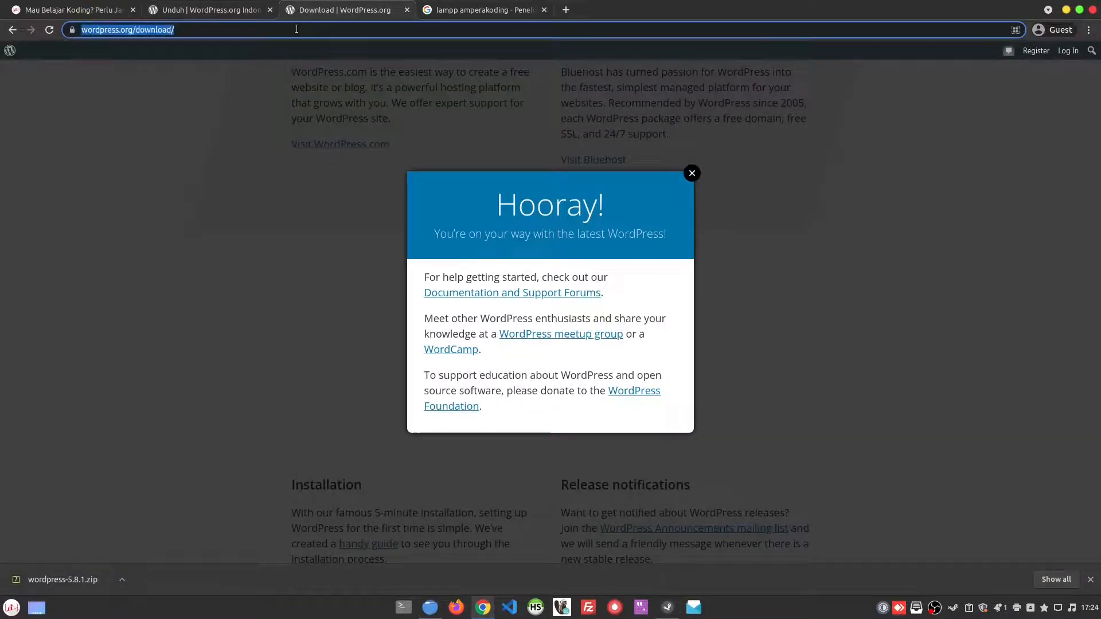
{"action": "type", "text": "localhost/"}
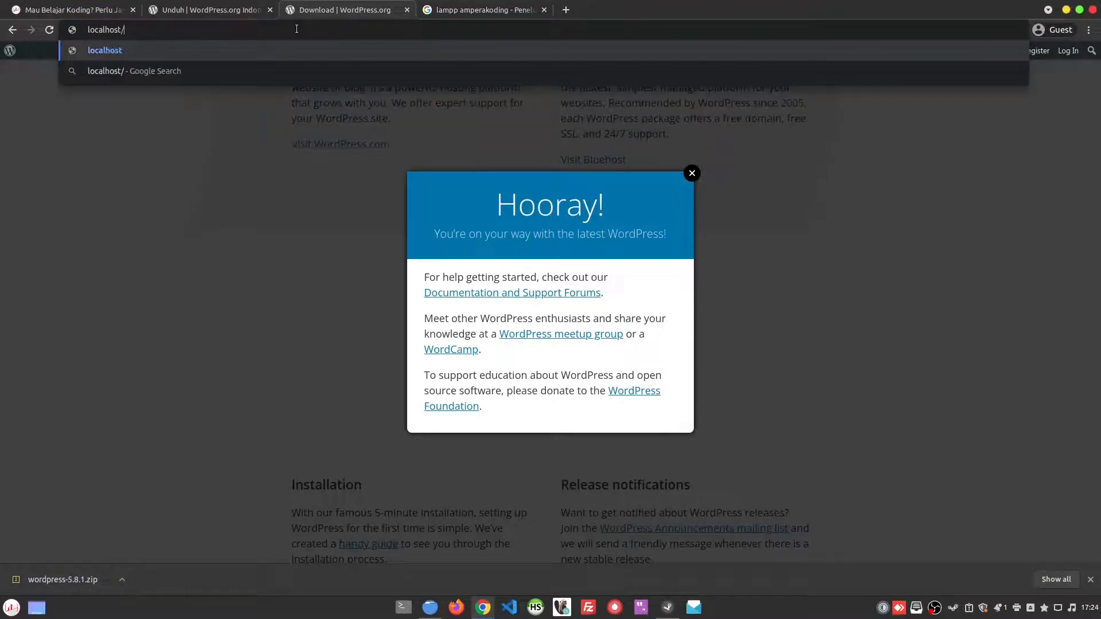
{"action": "type", "text": "wordpres"}
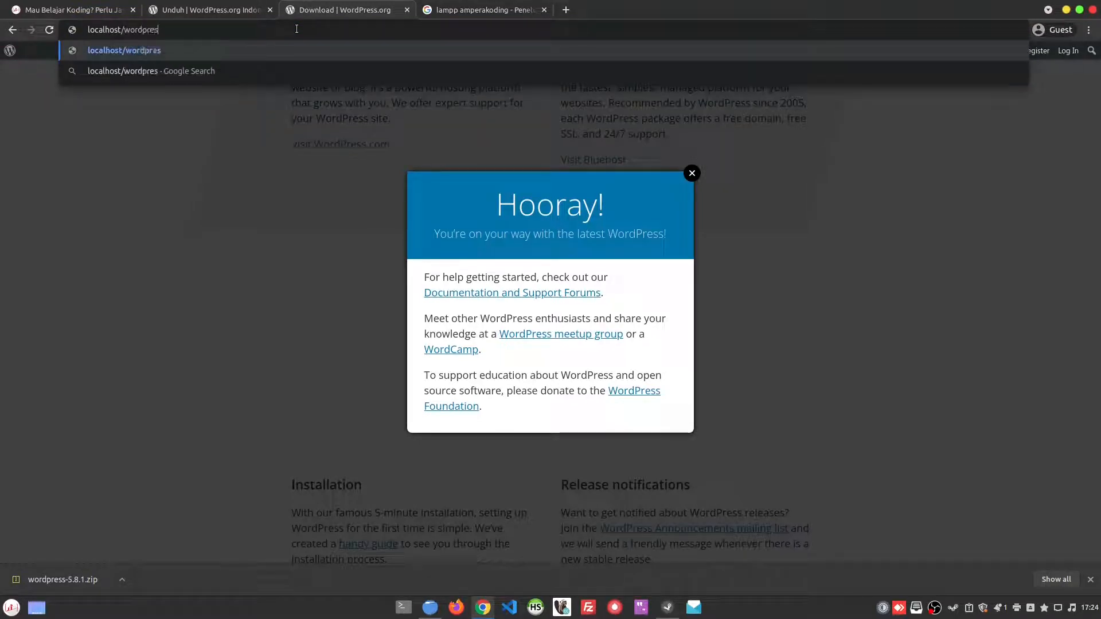
{"action": "type", "text": "s"}
{"action": "key", "text": "Return"}
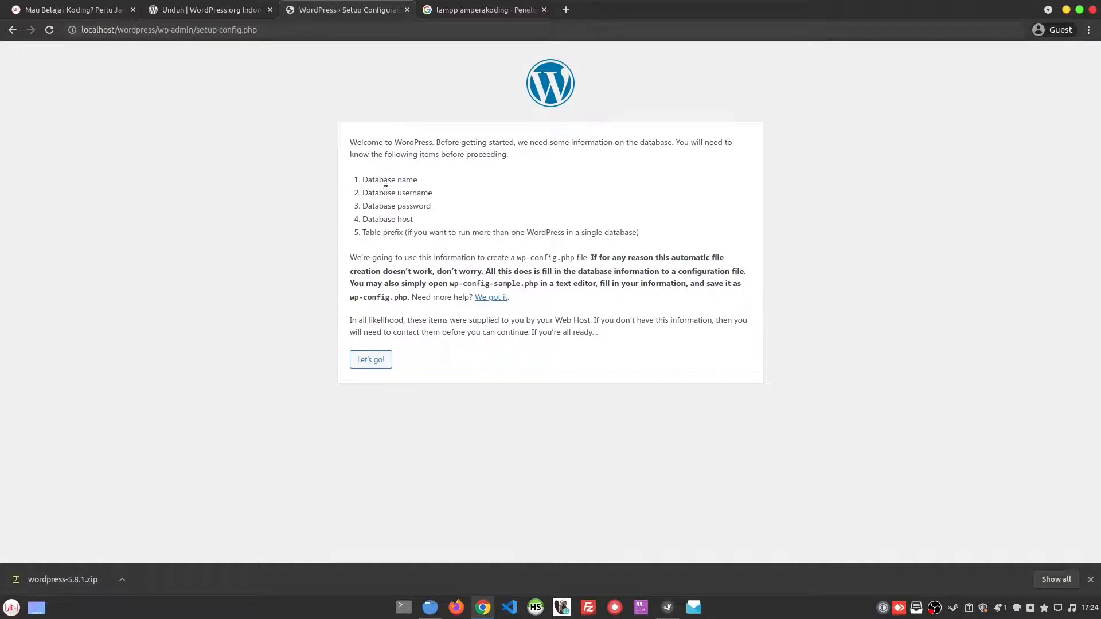
{"action": "key", "text": "ctrl+plus"}
{"action": "key", "text": "ctrl+plus"}
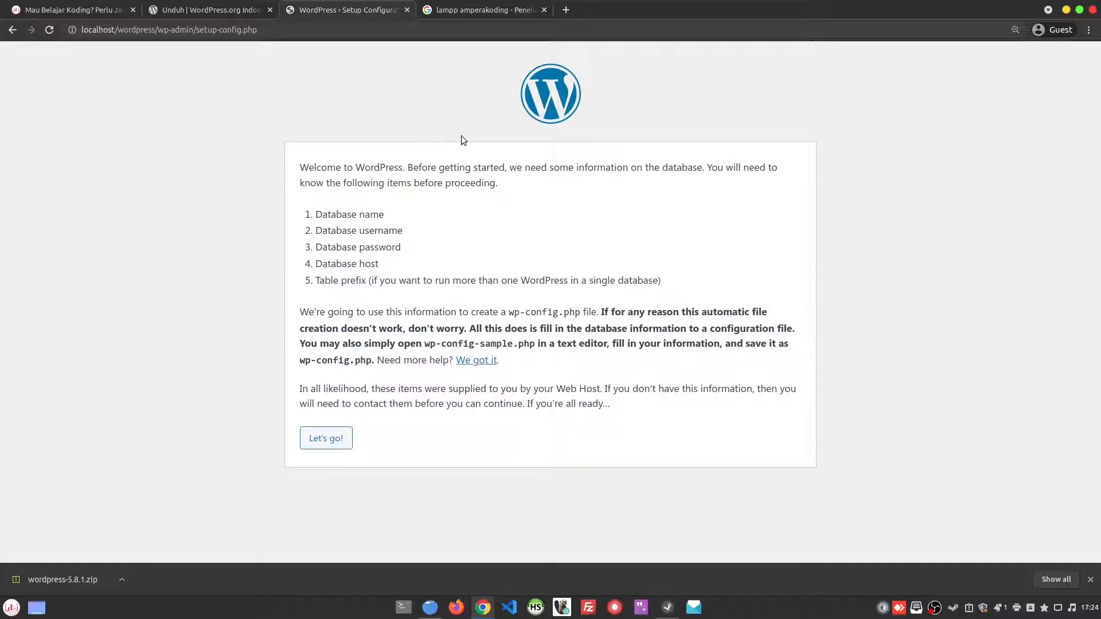
Step: Begin the WordPress setup, set the database username to amperakoding and fill in the database password
{"action": "left_click", "coordinate": [338, 439]}
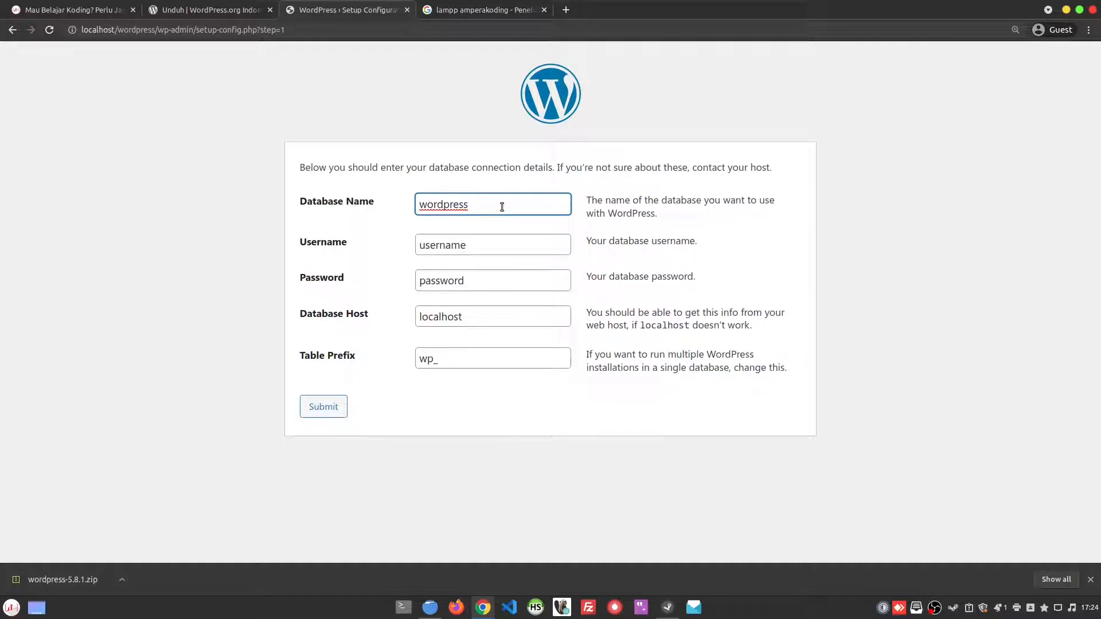
{"action": "key", "text": "Tab"}
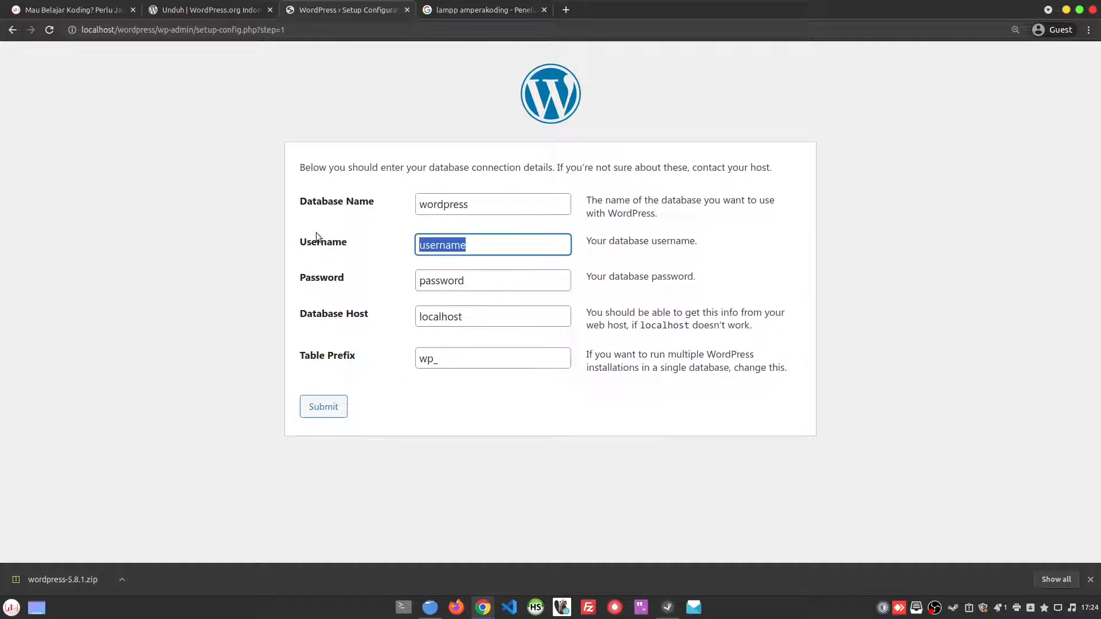
{"action": "type", "text": "amperakoding"}
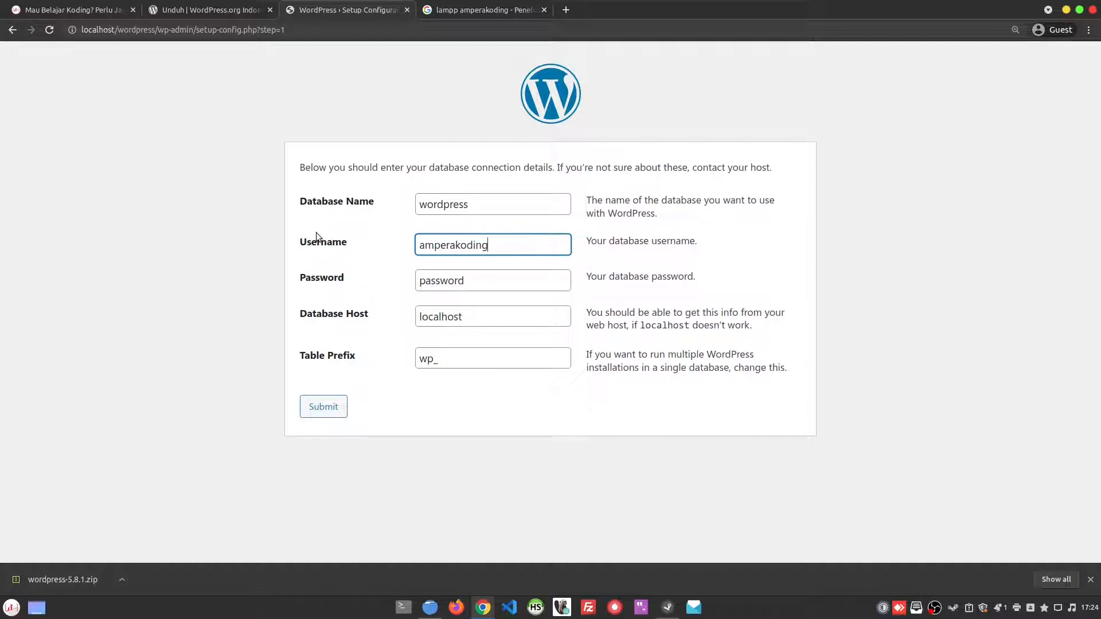
{"action": "key", "text": "ctrl+a"}
{"action": "right_click", "coordinate": [457, 247]}
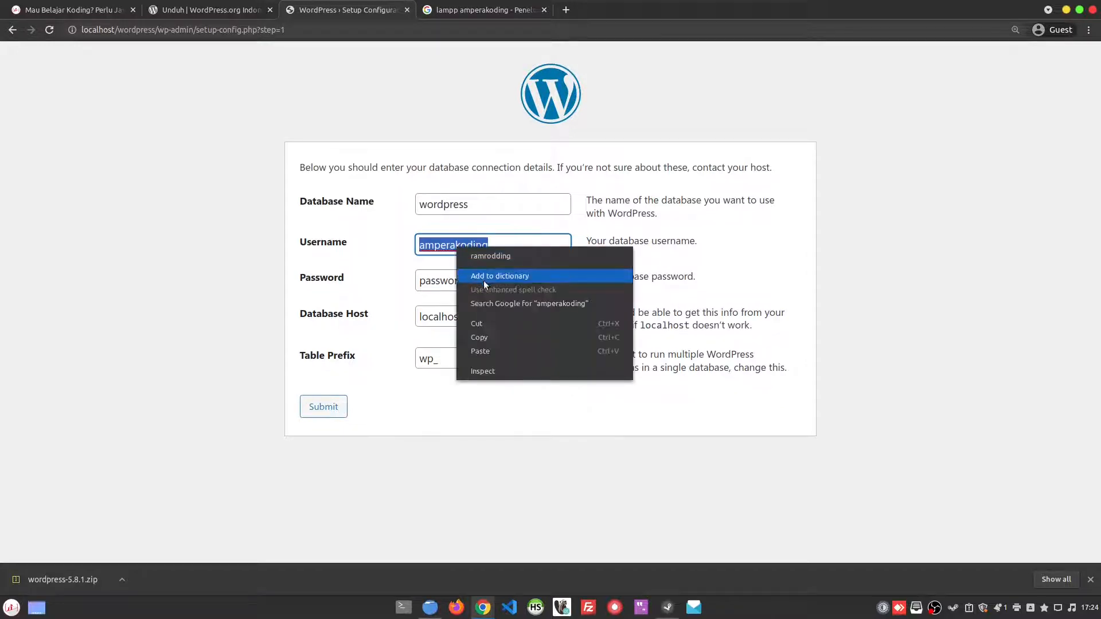
{"action": "left_click", "coordinate": [487, 337]}
{"action": "double_click", "coordinate": [437, 280]}
{"action": "right_click", "coordinate": [424, 275]}
{"action": "left_click", "coordinate": [478, 325]}
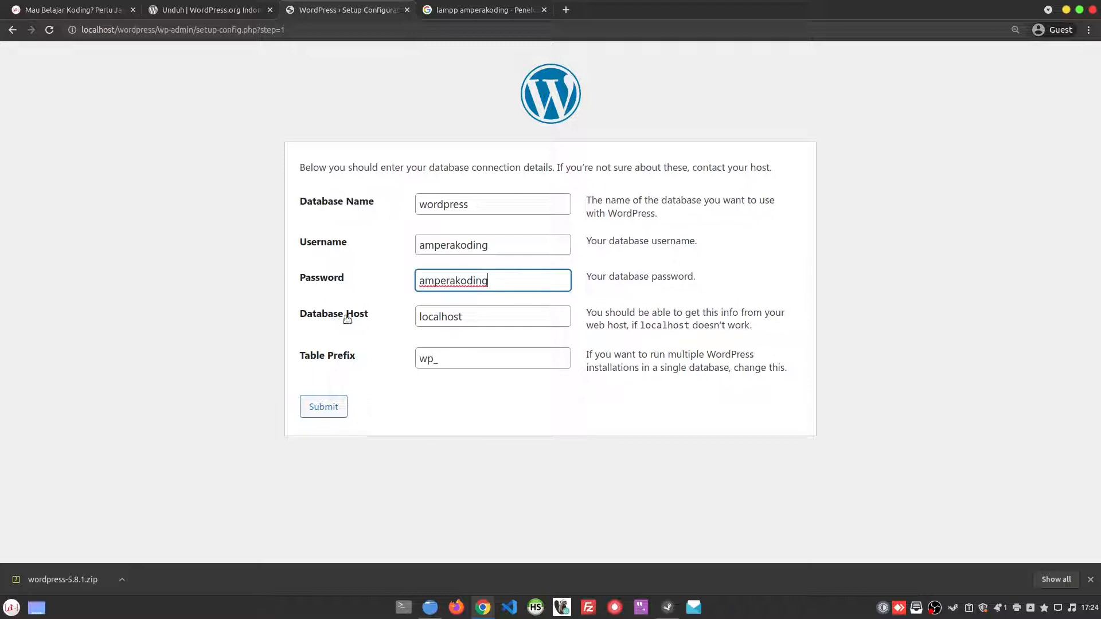
Step: Submit the database connection details with localhost as the host and wp_ as the table prefix, and read the response
{"action": "double_click", "coordinate": [495, 317]}
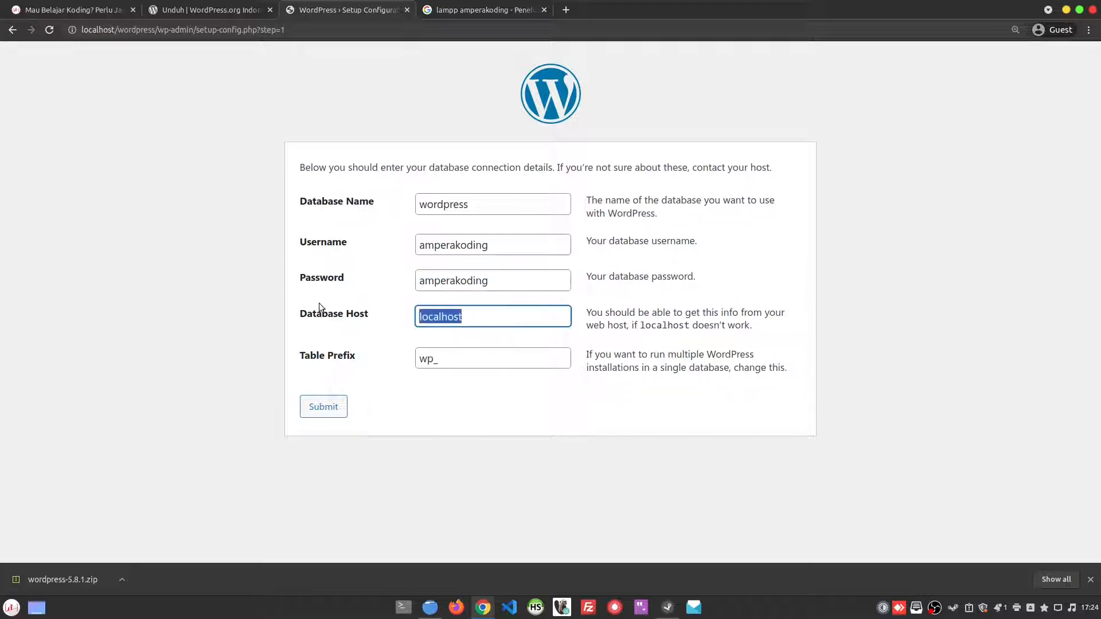
{"action": "double_click", "coordinate": [475, 360]}
{"action": "left_click", "coordinate": [501, 359]}
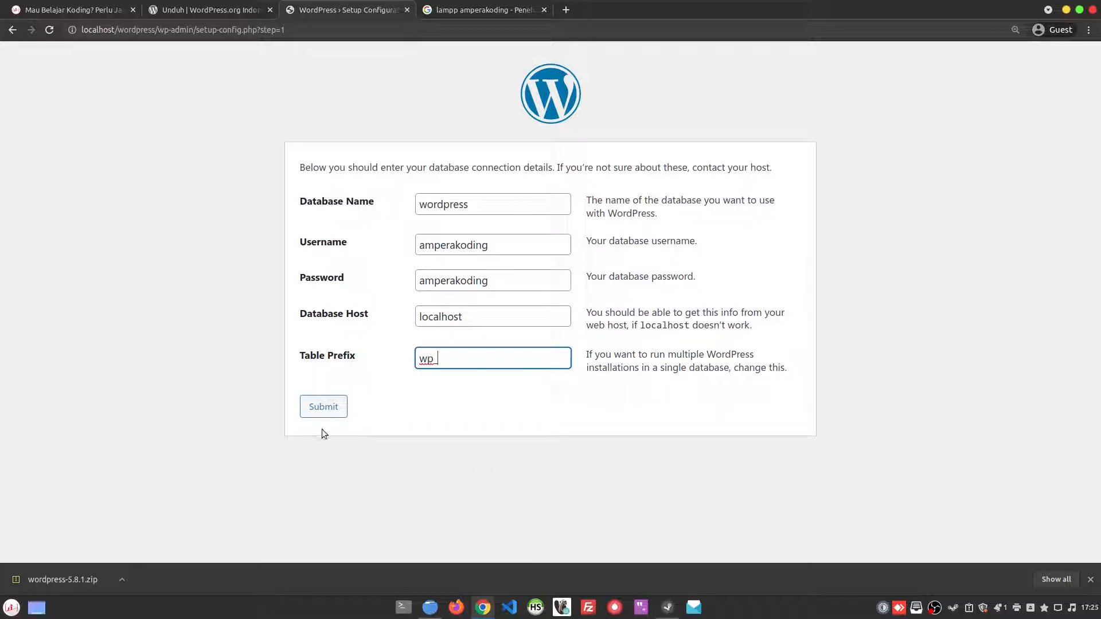
{"action": "left_click", "coordinate": [337, 411]}
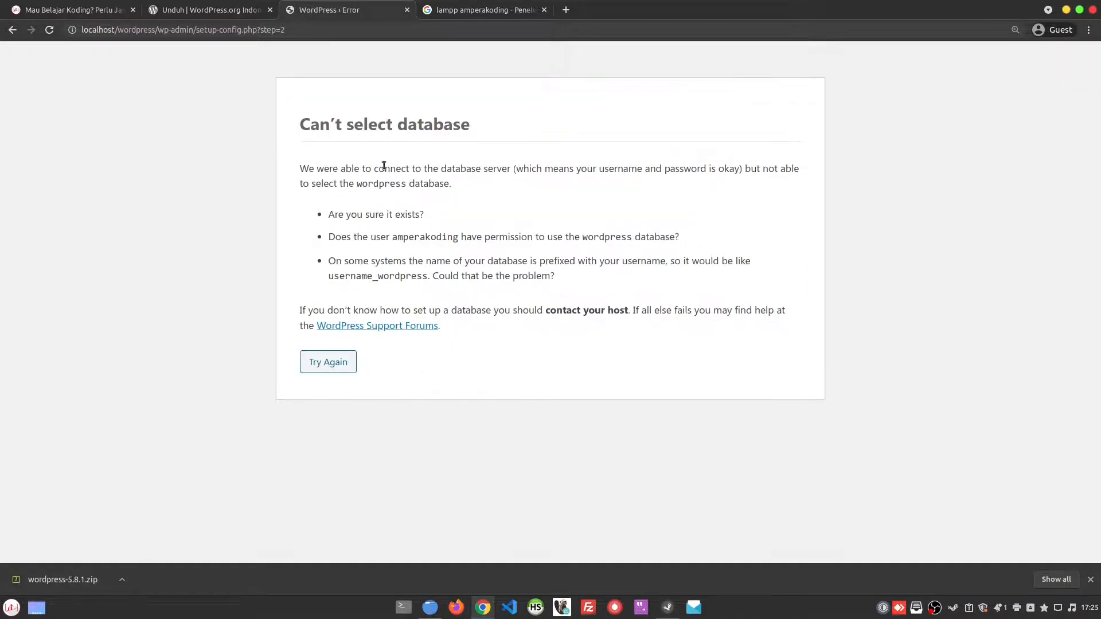
{"action": "left_click_drag", "start_coordinate": [299, 123], "coordinate": [541, 124]}
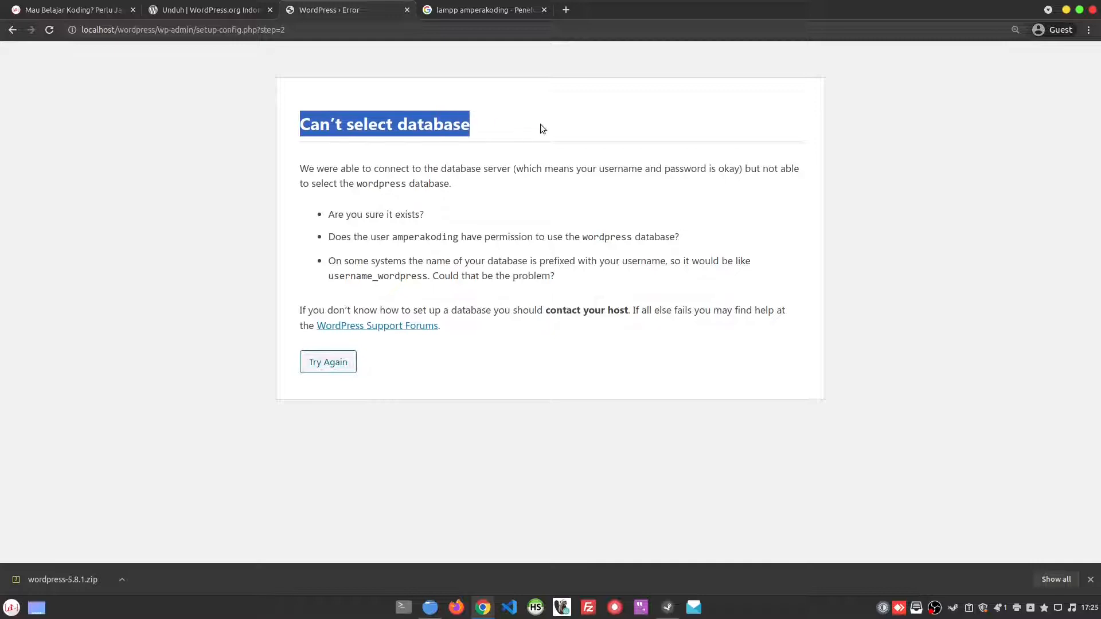
{"action": "left_click", "coordinate": [406, 108]}
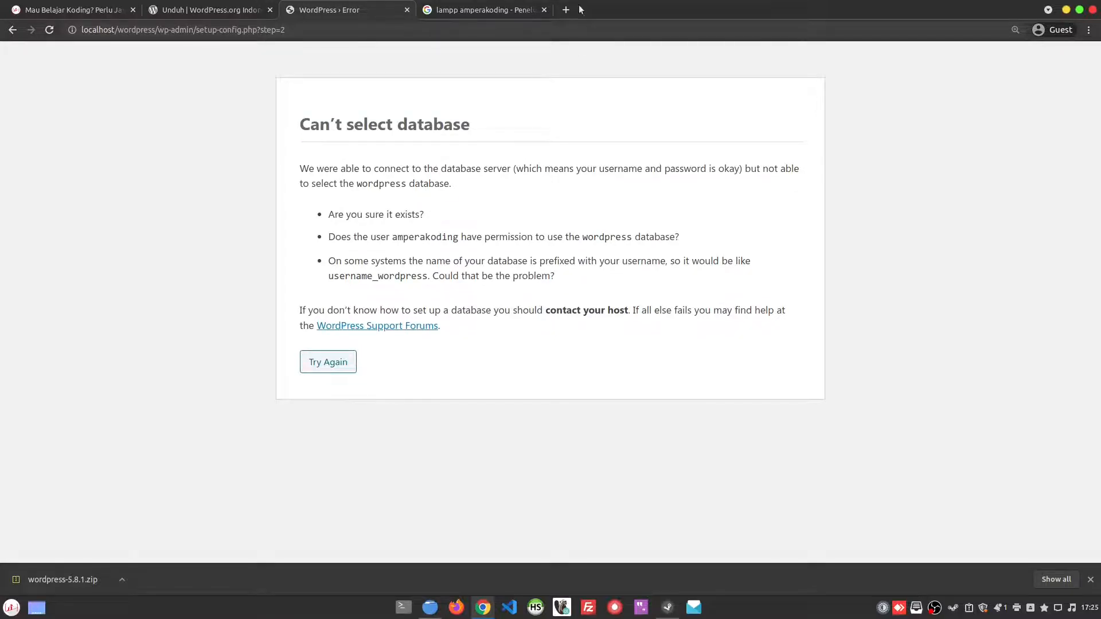
Step: Load localhost/phpmyadmin in the browser tab holding the lampp amperakoding search results
{"action": "left_click", "coordinate": [488, 10]}
{"action": "left_click", "coordinate": [497, 30]}
{"action": "type", "text": "l"}
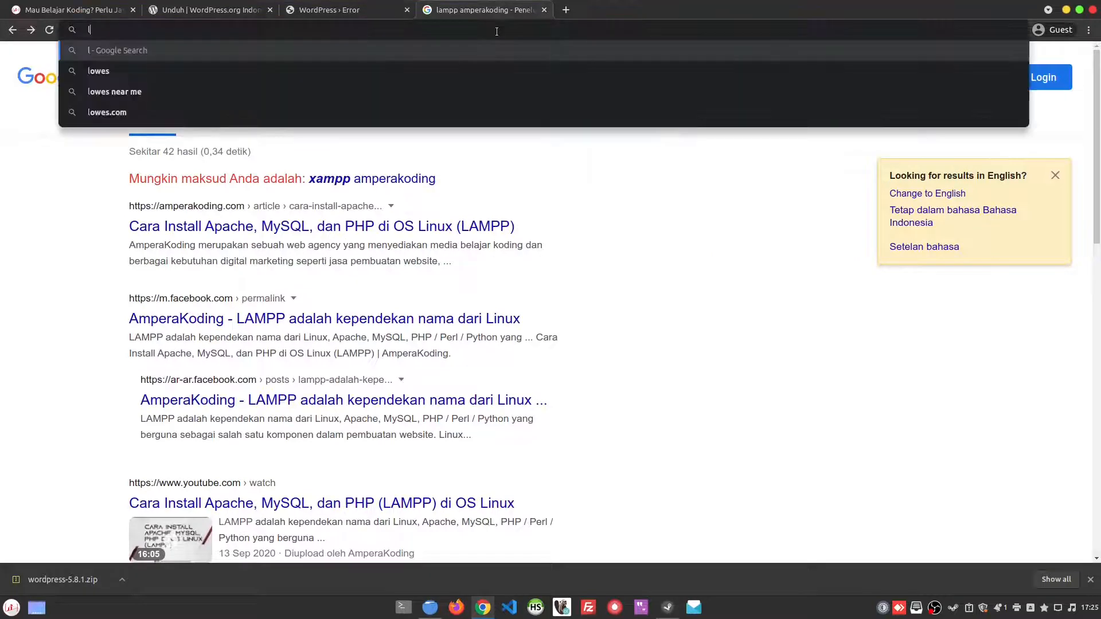
{"action": "type", "text": "ocalhost/phpmyadmin"}
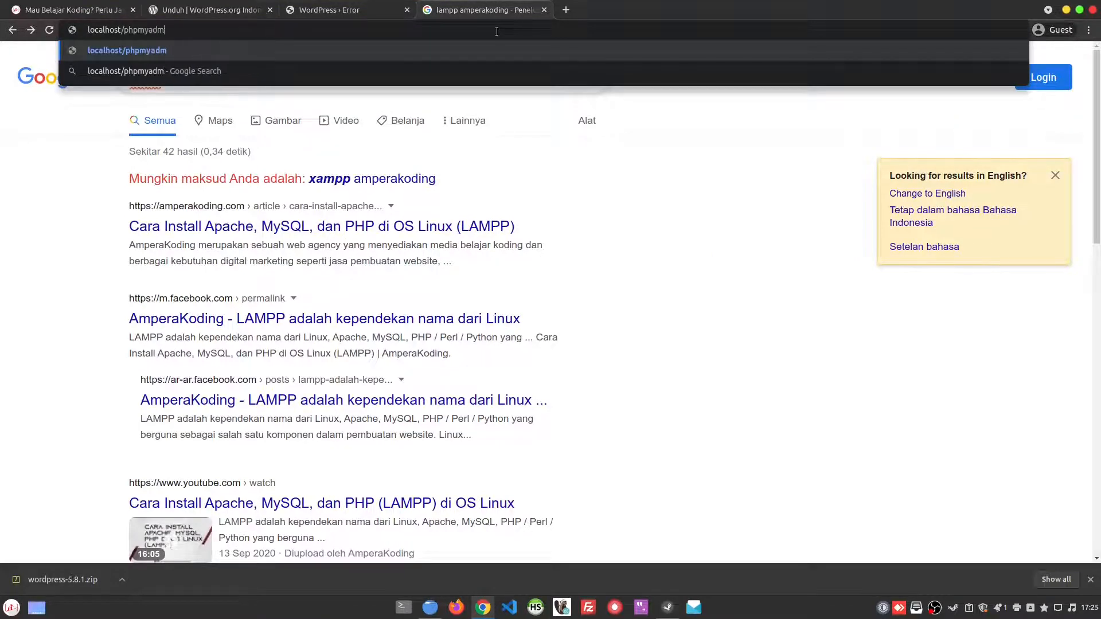
{"action": "key", "text": "Return"}
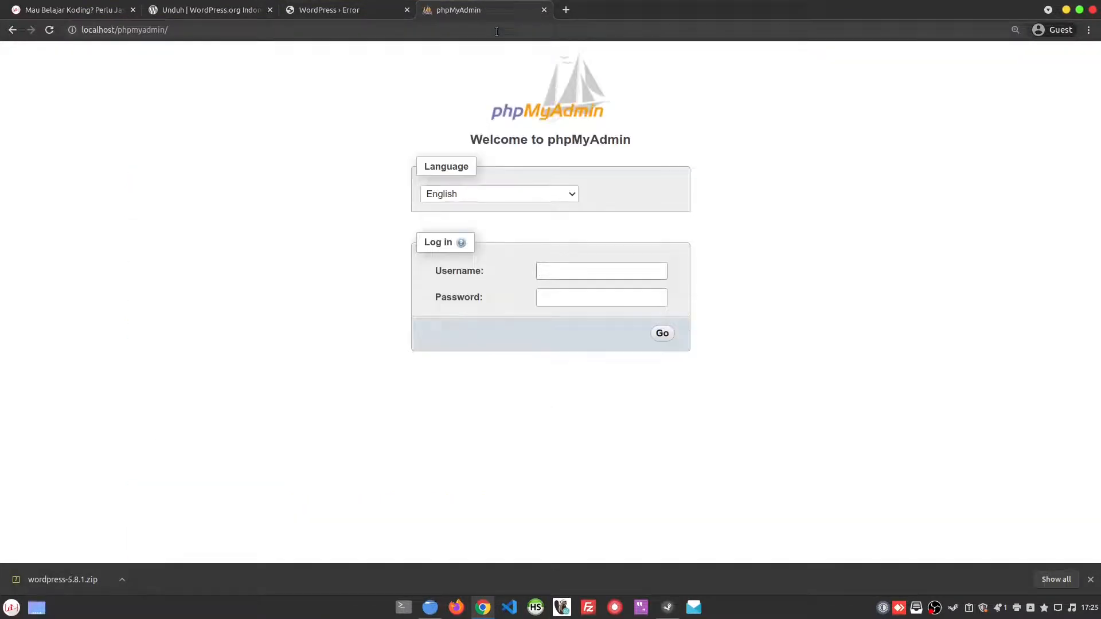
Step: Search for "lampp amperakoding" in the AmperaKoding tab and open the article on installing Apache, MySQL and PHP on Linux (LAMPP)
{"action": "left_click", "coordinate": [63, 10]}
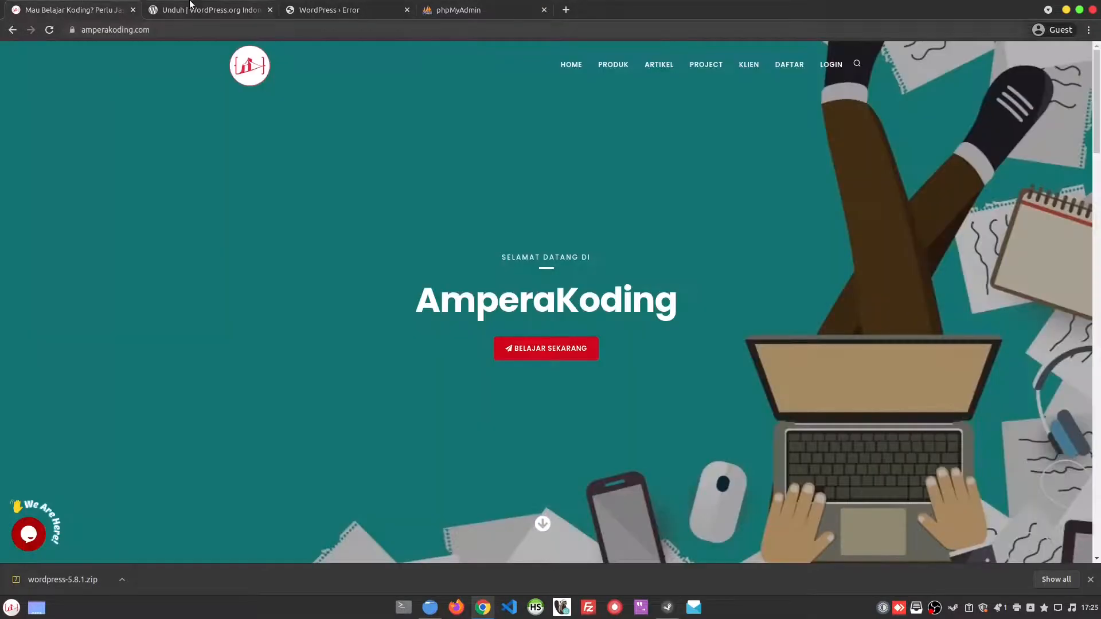
{"action": "left_click", "coordinate": [224, 29]}
{"action": "type", "text": "lampp amp"}
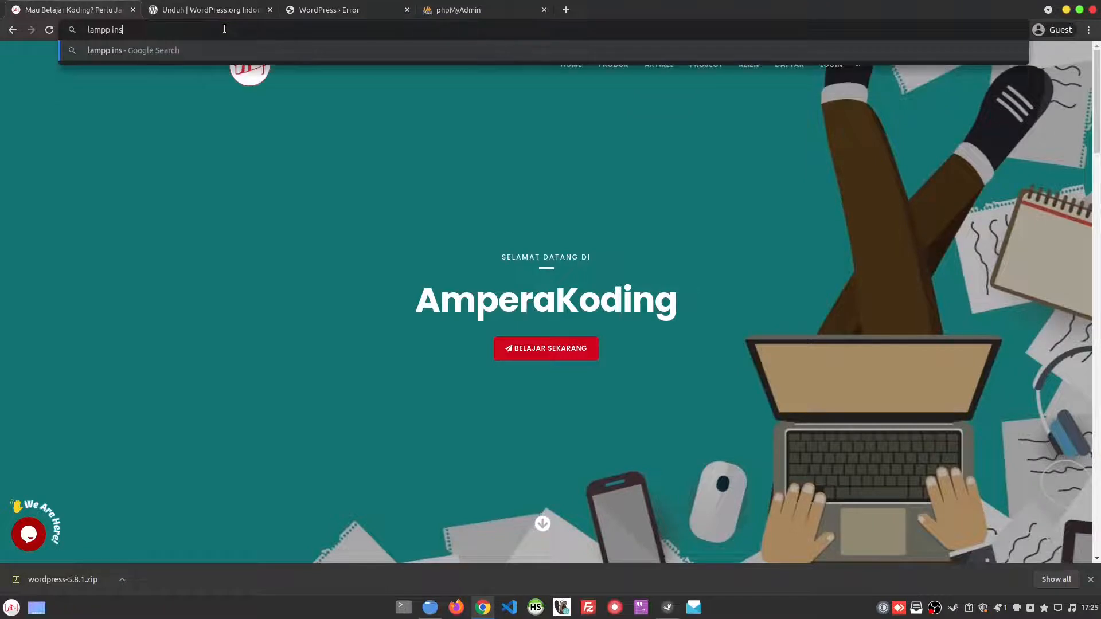
{"action": "type", "text": "erakoding"}
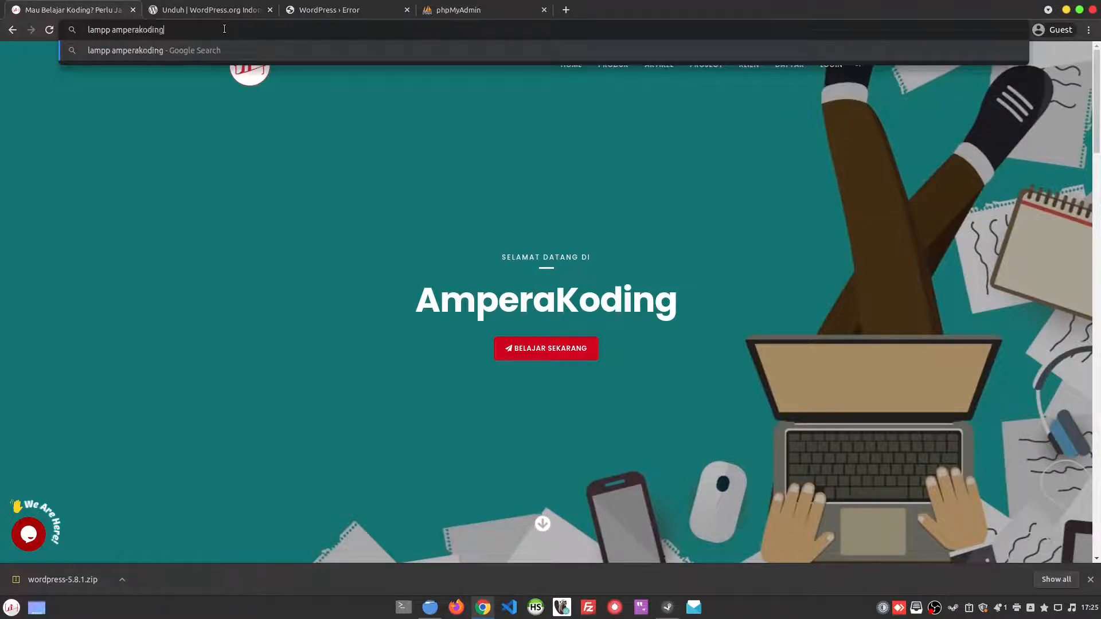
{"action": "key", "text": "Return"}
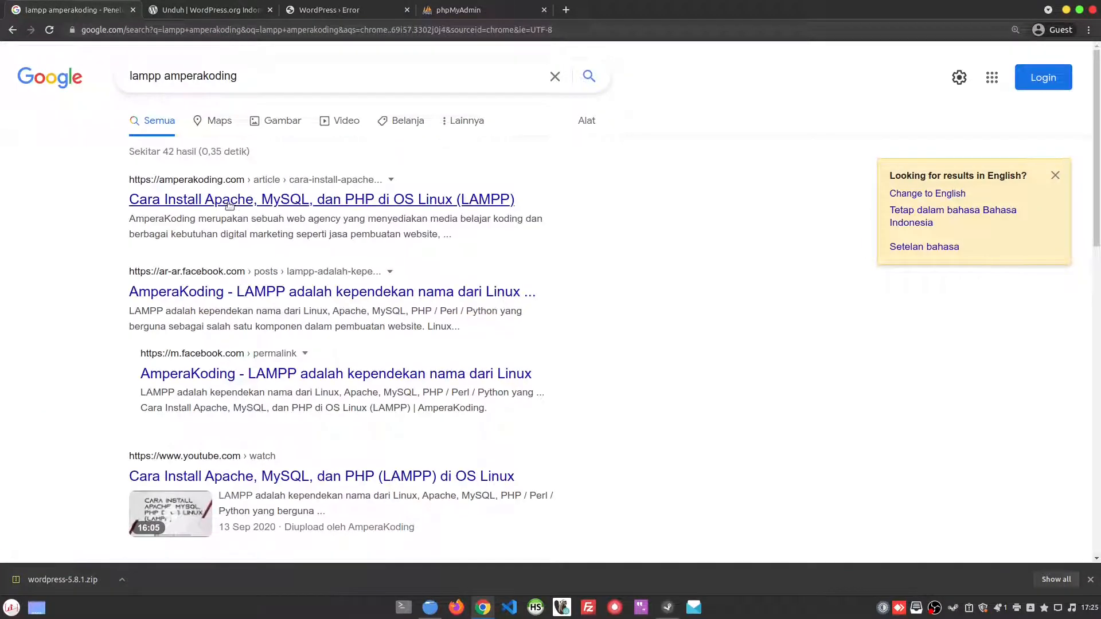
{"action": "left_click", "coordinate": [435, 203]}
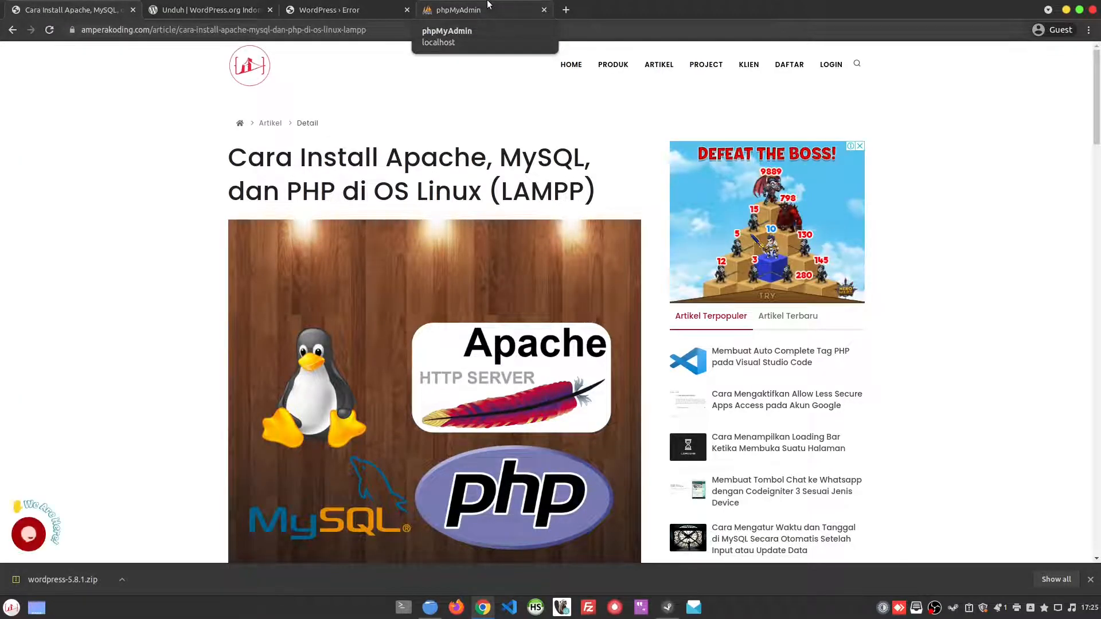
Step: Return to the phpMyAdmin page and log in with the username amperakoding and the account password
{"action": "left_click", "coordinate": [488, 7]}
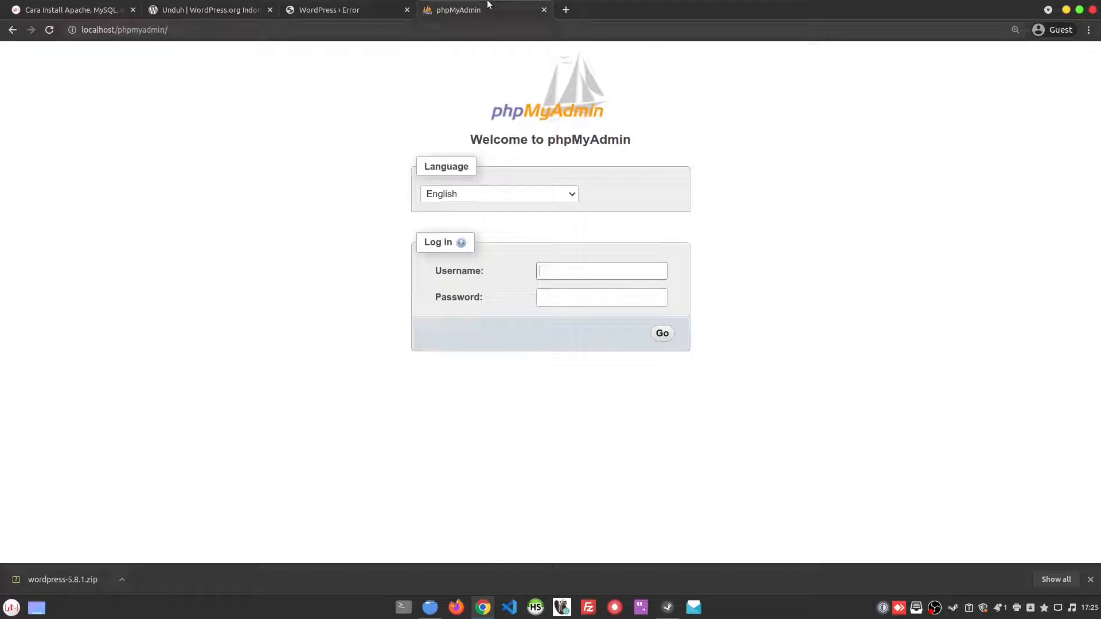
{"action": "left_click", "coordinate": [603, 272]}
{"action": "type", "text": "amperakoding"}
{"action": "key", "text": "ctrl+a"}
{"action": "key", "text": "ctrl+c"}
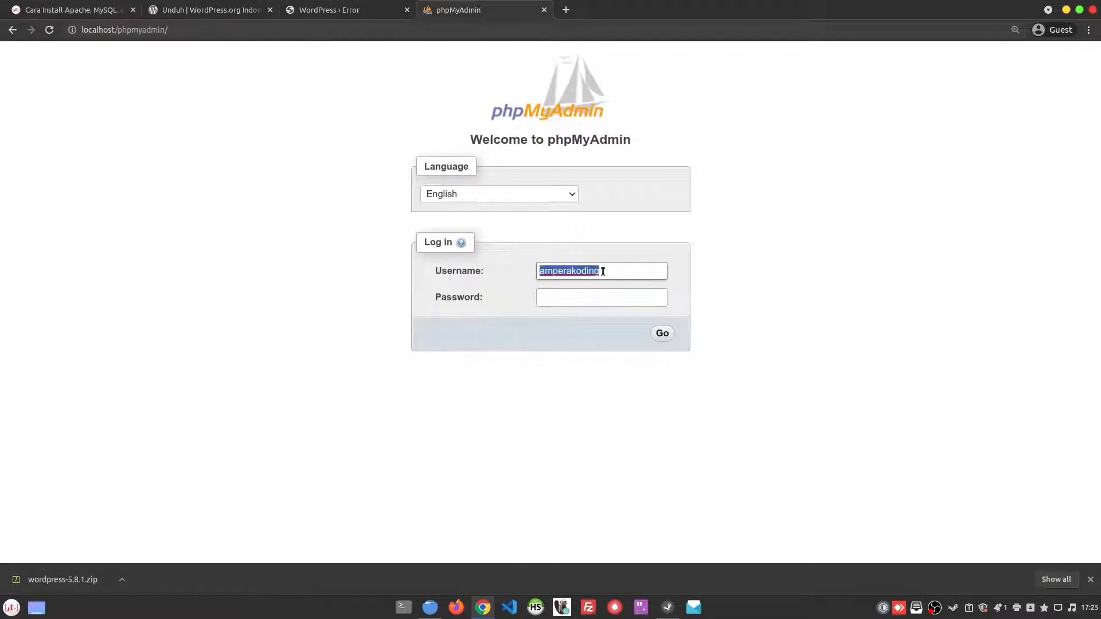
{"action": "left_click", "coordinate": [599, 297]}
{"action": "key", "text": "ctrl+v"}
{"action": "left_click", "coordinate": [658, 334]}
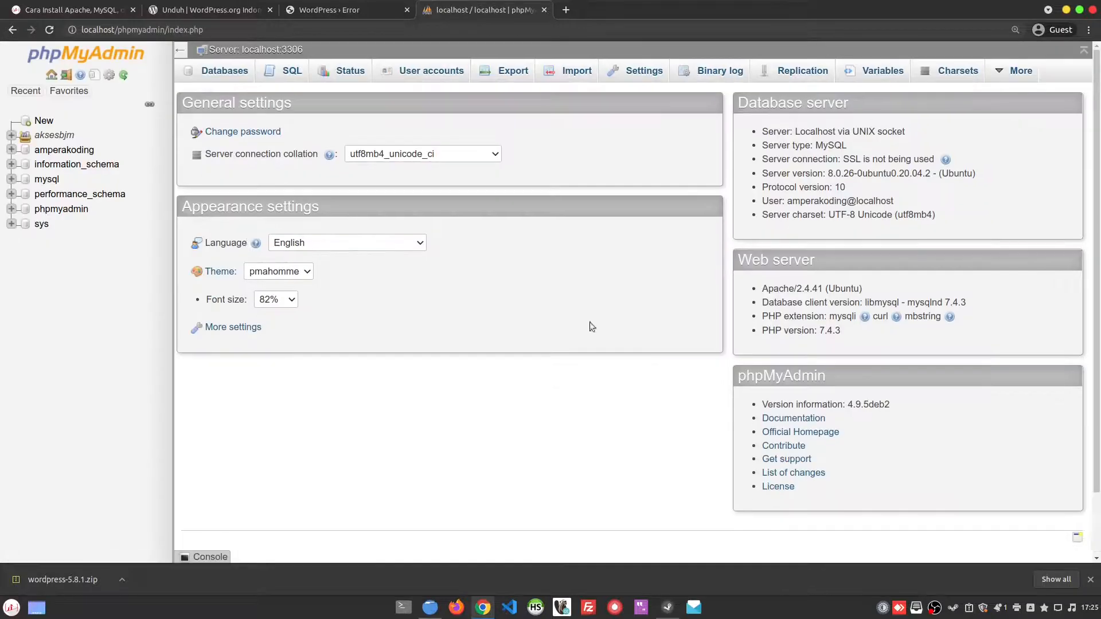
Step: Create a new database named wordpress with the utf8mb4_0900_ai_ci collation
{"action": "left_click", "coordinate": [43, 121]}
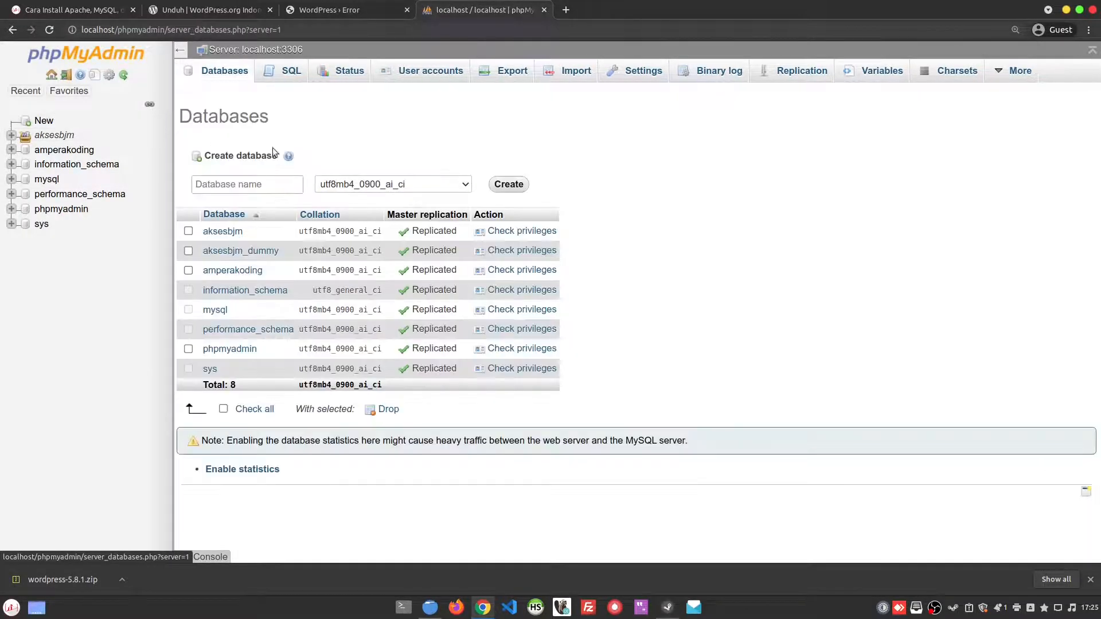
{"action": "left_click", "coordinate": [260, 186]}
{"action": "type", "text": "wordpress"}
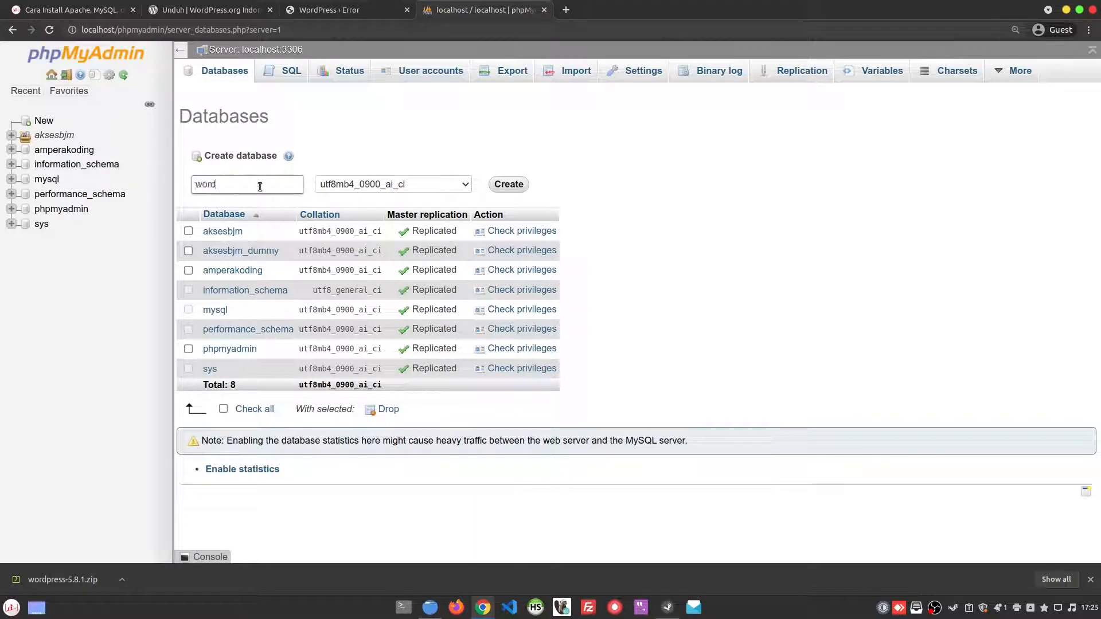
{"action": "left_click", "coordinate": [512, 184]}
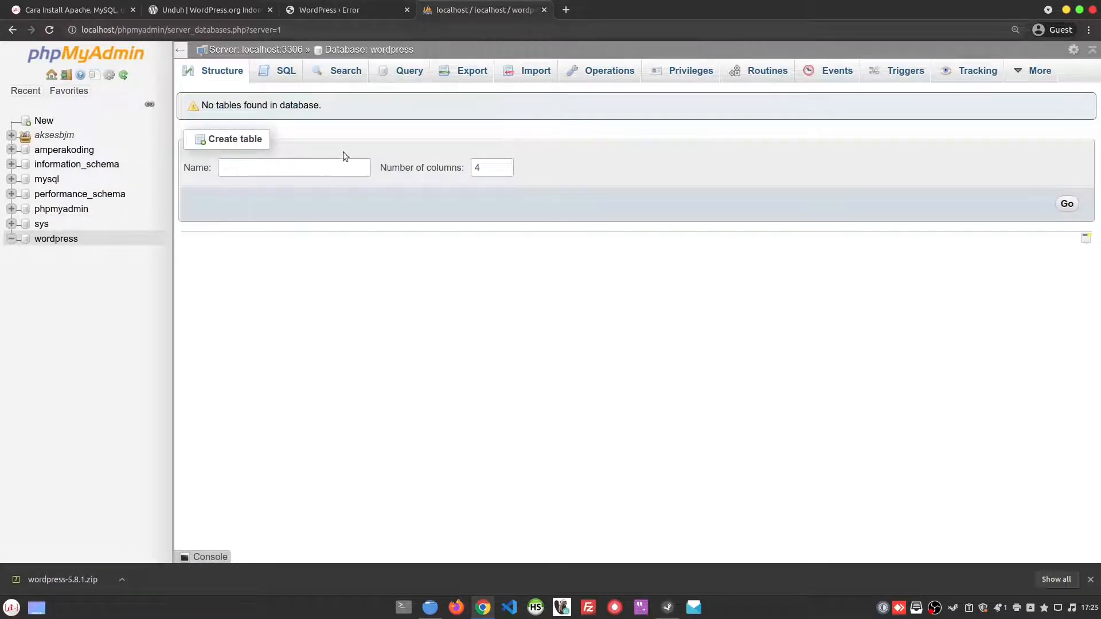
Step: Go back from the WordPress error page to the database connection form and fill in the database password
{"action": "left_click", "coordinate": [376, 10]}
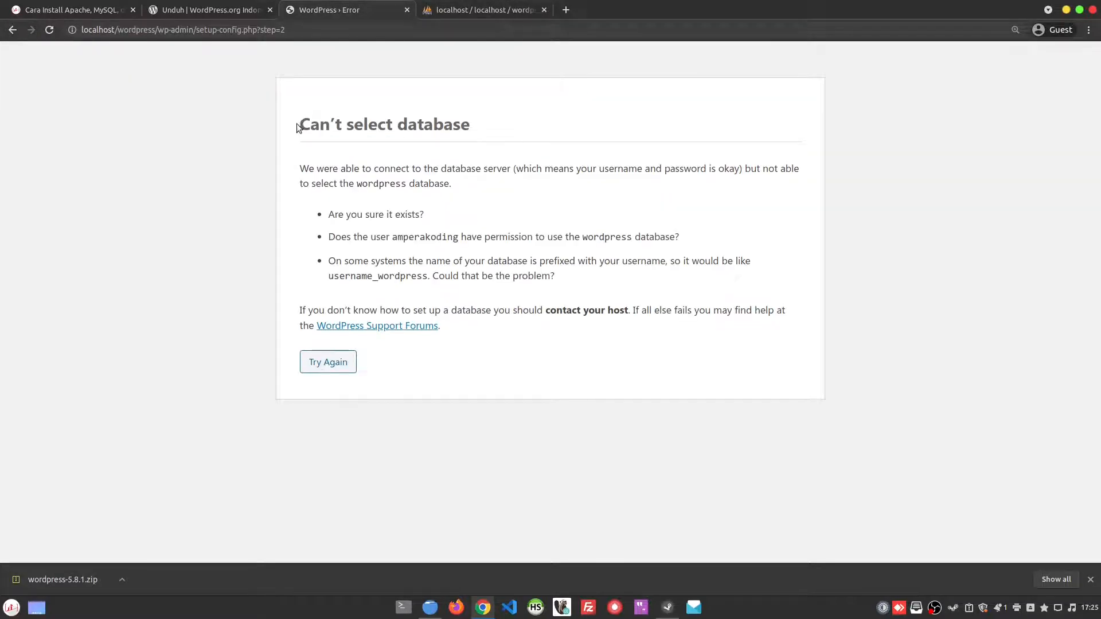
{"action": "mouse_move", "coordinate": [298, 122]}
{"action": "left_mouse_down"}
{"action": "mouse_move", "coordinate": [526, 133]}
{"action": "mouse_move", "coordinate": [295, 123]}
{"action": "left_mouse_up"}
{"action": "left_click", "coordinate": [334, 143]}
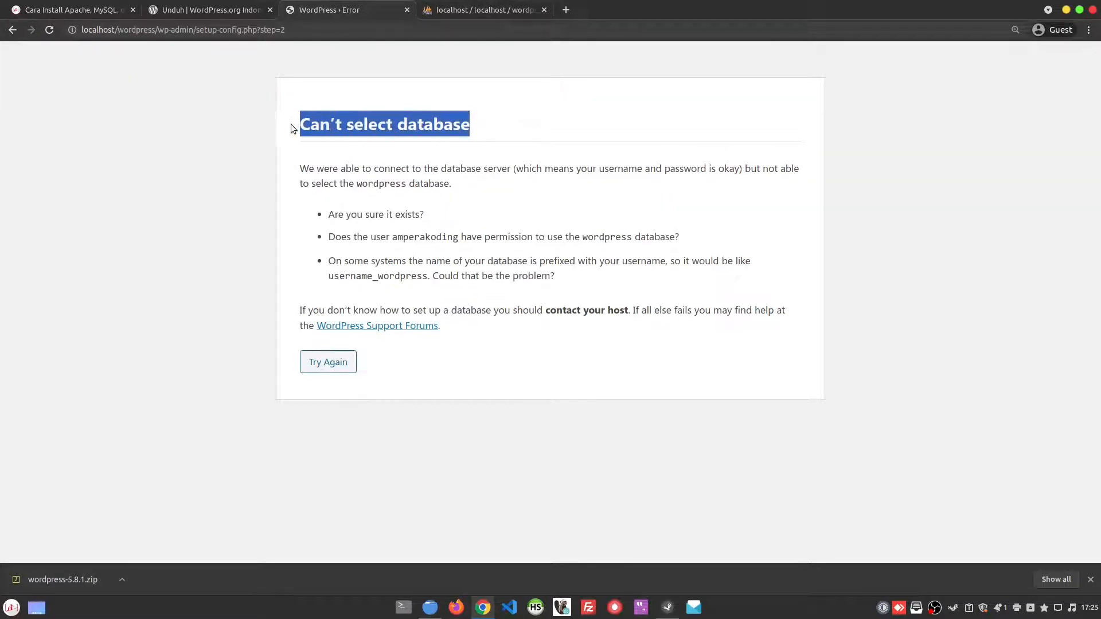
{"action": "left_click", "coordinate": [541, 131]}
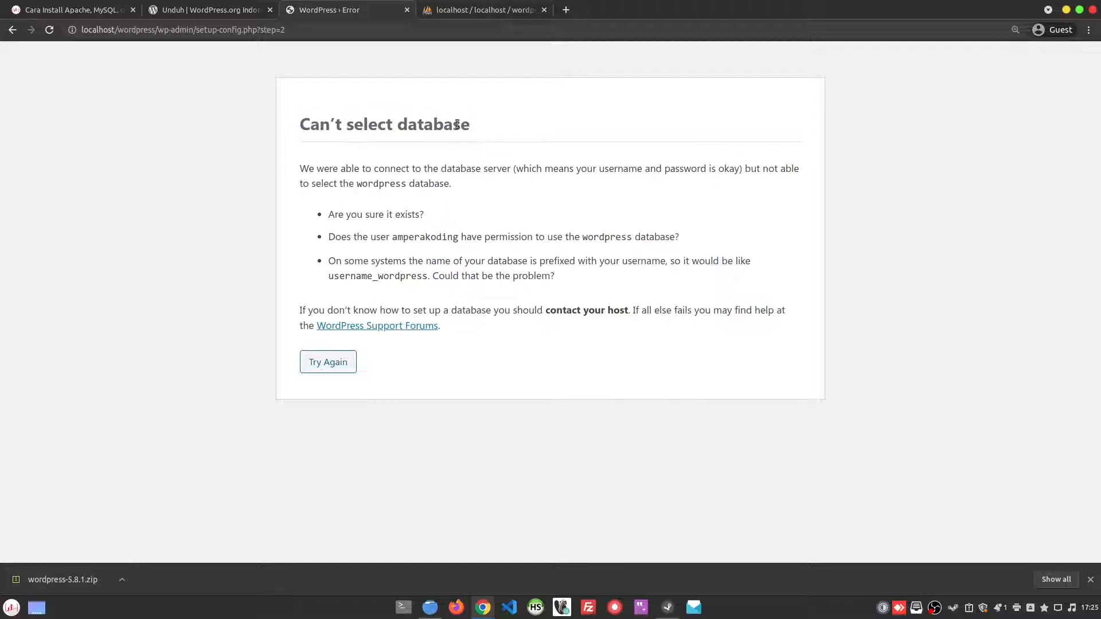
{"action": "left_click", "coordinate": [330, 368]}
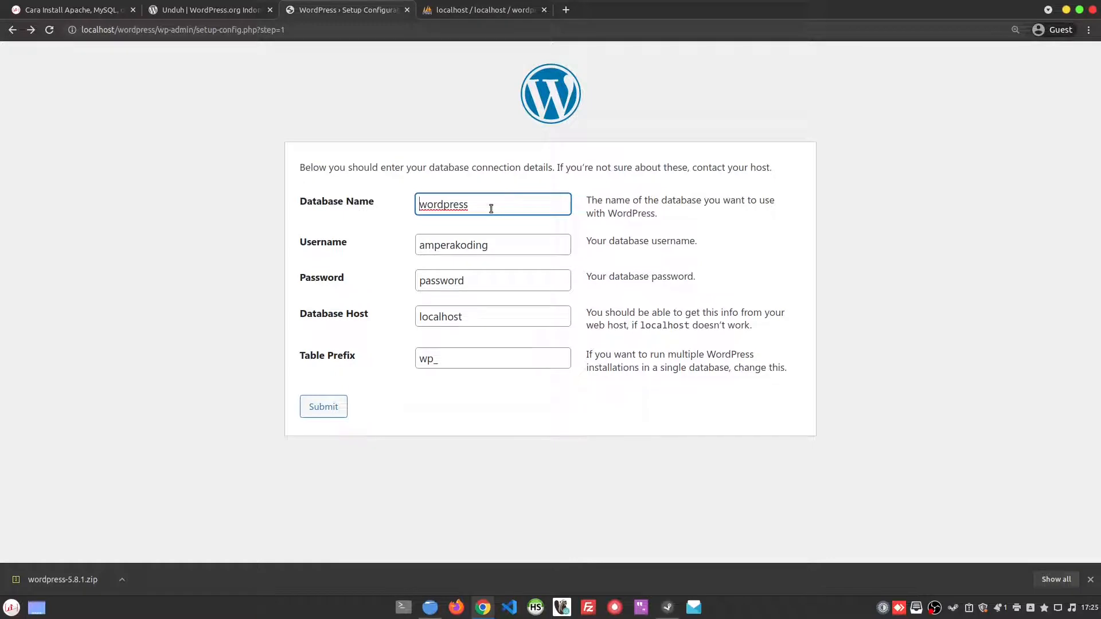
{"action": "double_click", "coordinate": [441, 281]}
{"action": "key", "text": "ctrl+v"}
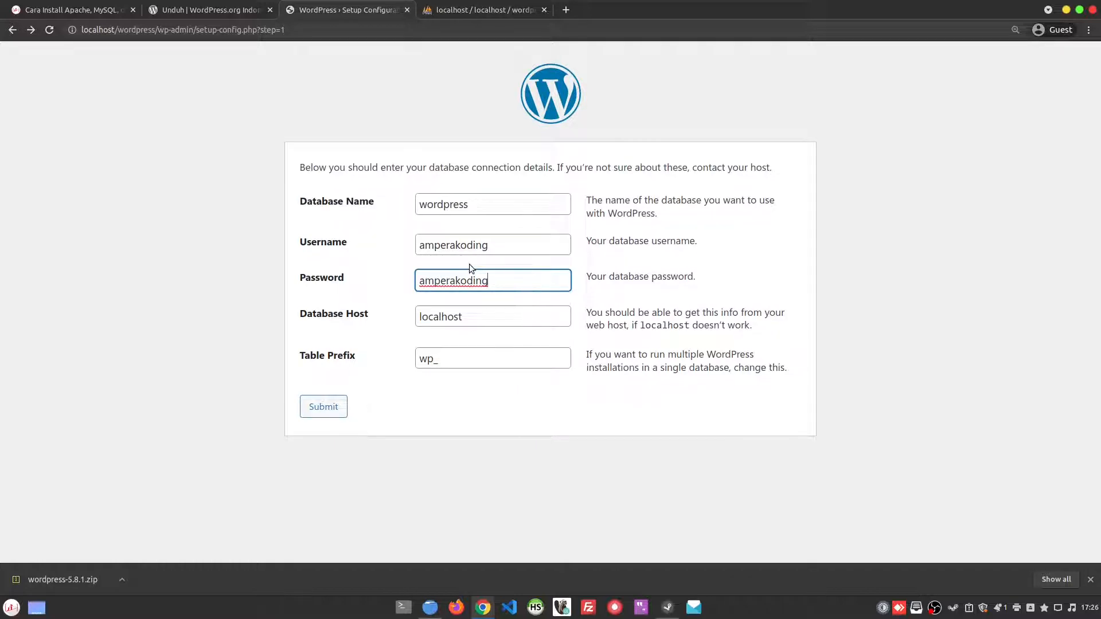
Step: Examine the CREATE USER command in the LAMPP installation article, including its user name and password parts
{"action": "key", "text": "ctrl+1"}
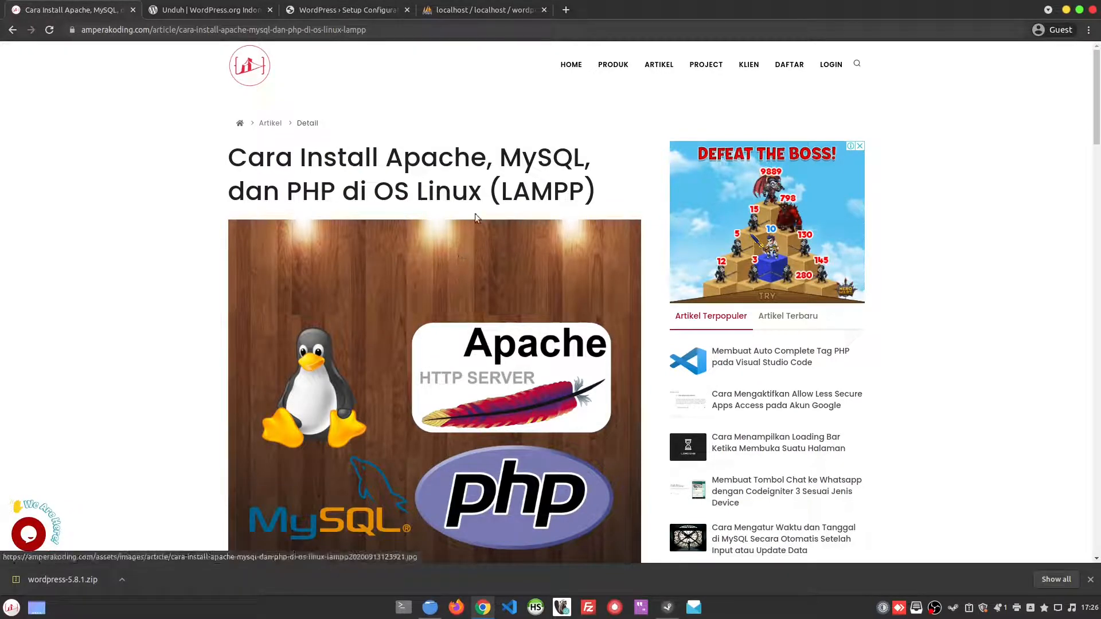
{"action": "scroll", "coordinate": [505, 233], "scroll_direction": "down", "scroll_amount": 3}
{"action": "scroll", "coordinate": [507, 232], "scroll_direction": "down", "scroll_amount": 12}
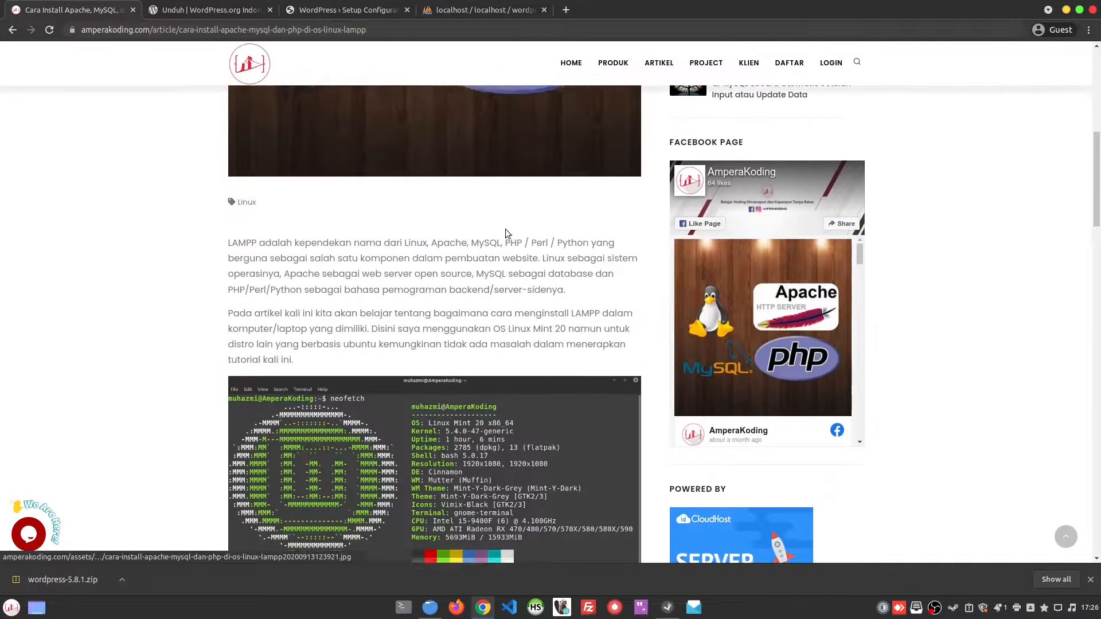
{"action": "scroll", "coordinate": [505, 229], "scroll_direction": "down", "scroll_amount": 2}
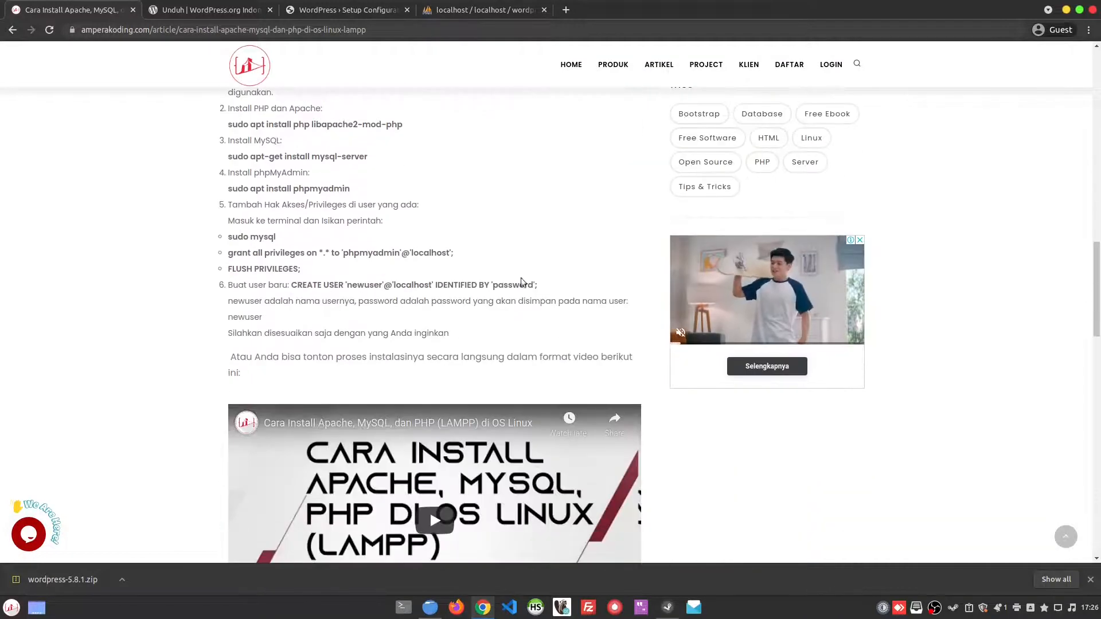
{"action": "left_click_drag", "start_coordinate": [292, 285], "coordinate": [542, 285]}
{"action": "left_click", "coordinate": [550, 278]}
{"action": "double_click", "coordinate": [368, 285]}
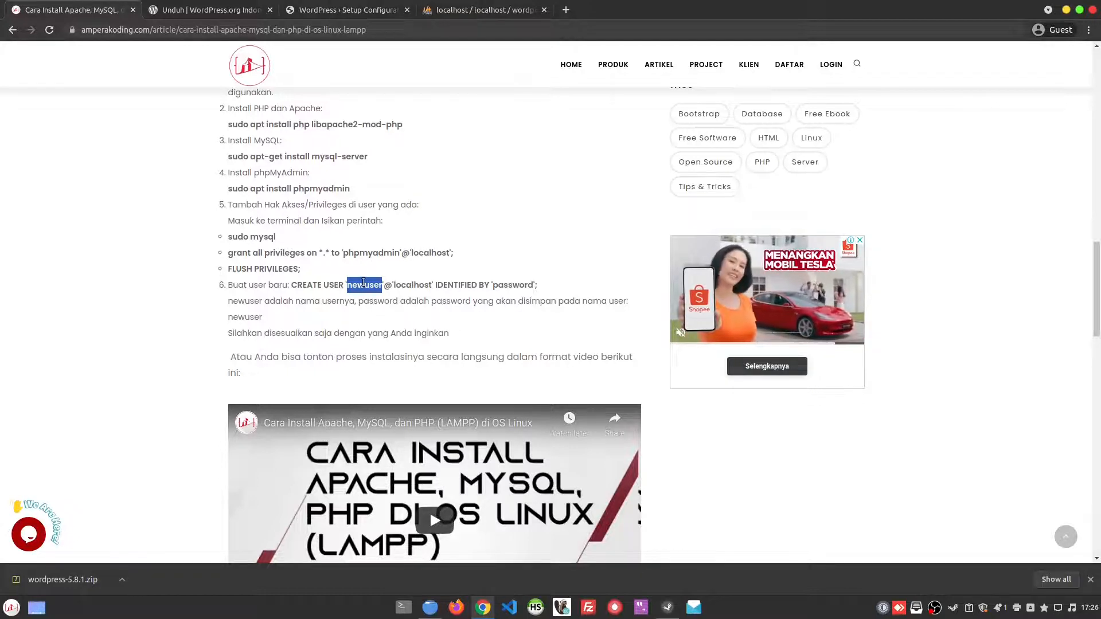
{"action": "double_click", "coordinate": [516, 287]}
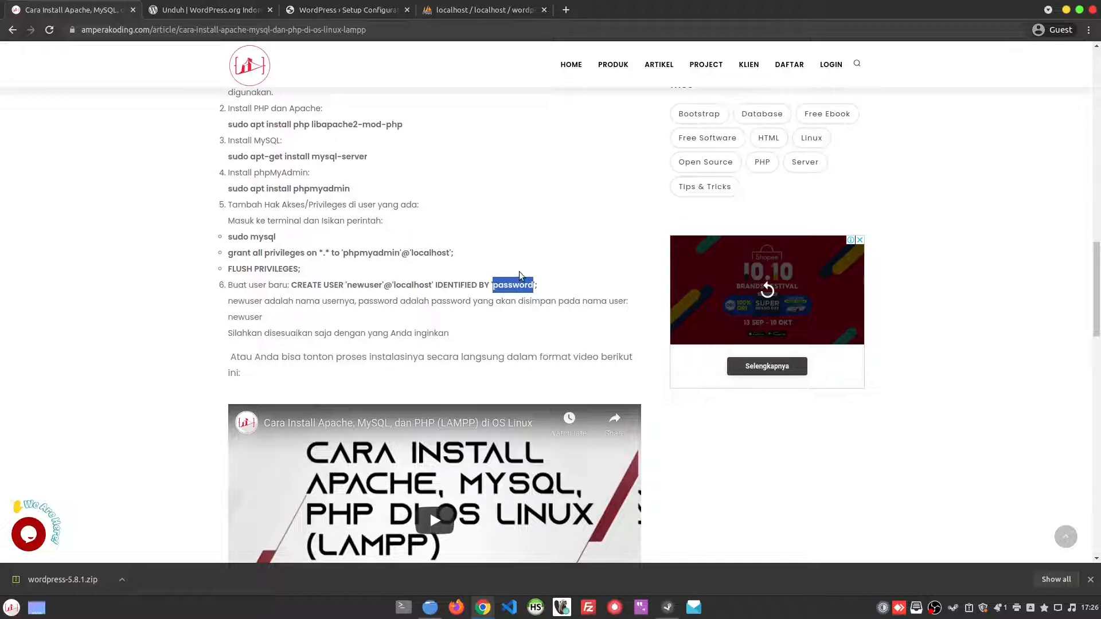
{"action": "double_click", "coordinate": [360, 285]}
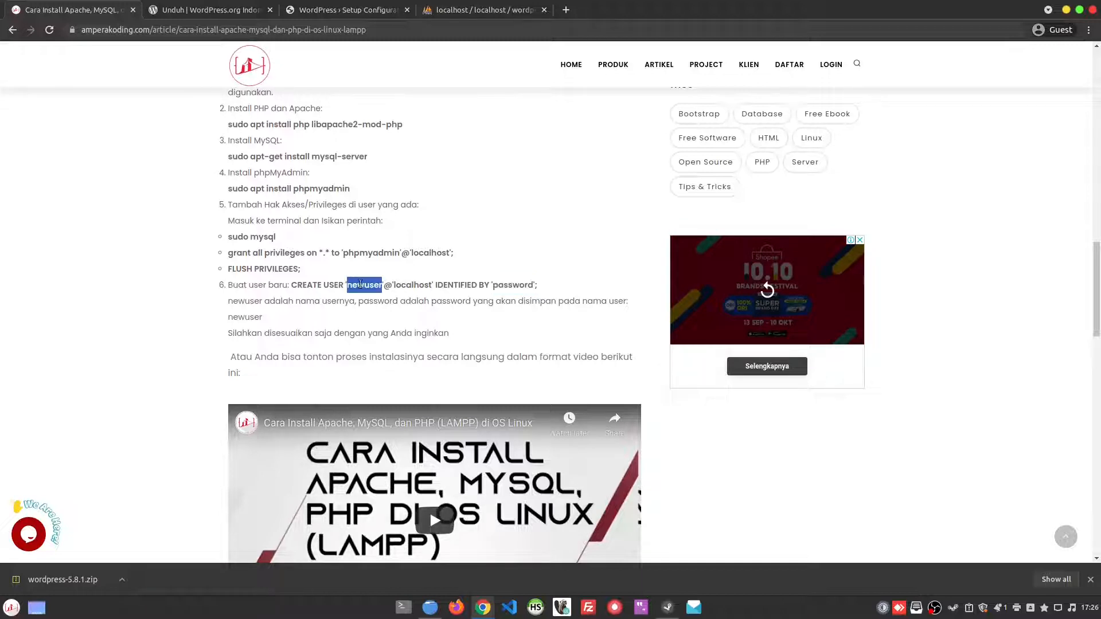
{"action": "double_click", "coordinate": [513, 285]}
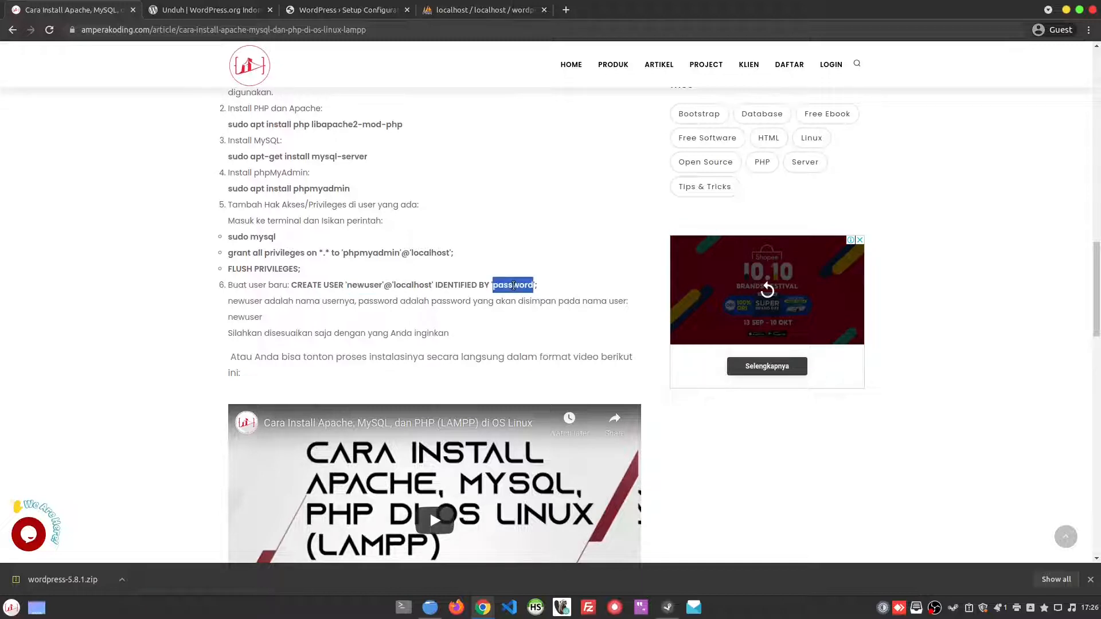
Step: Return to the WordPress setup, submit the database connection details and read the wp-config.php instructions
{"action": "left_click", "coordinate": [512, 6]}
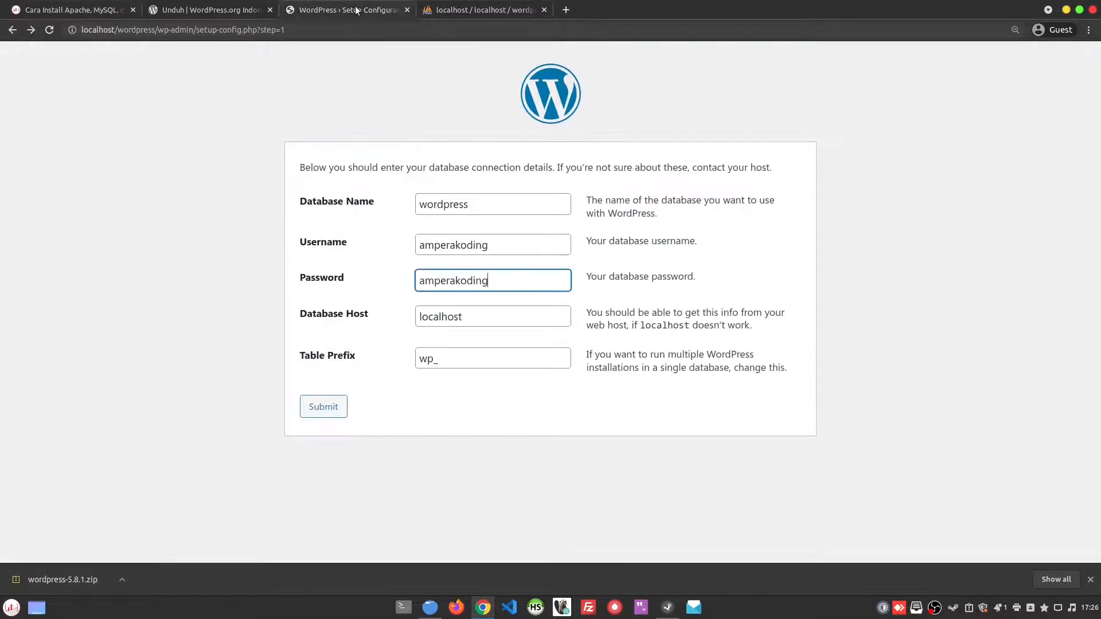
{"action": "left_click", "coordinate": [354, 9]}
{"action": "left_click", "coordinate": [321, 407]}
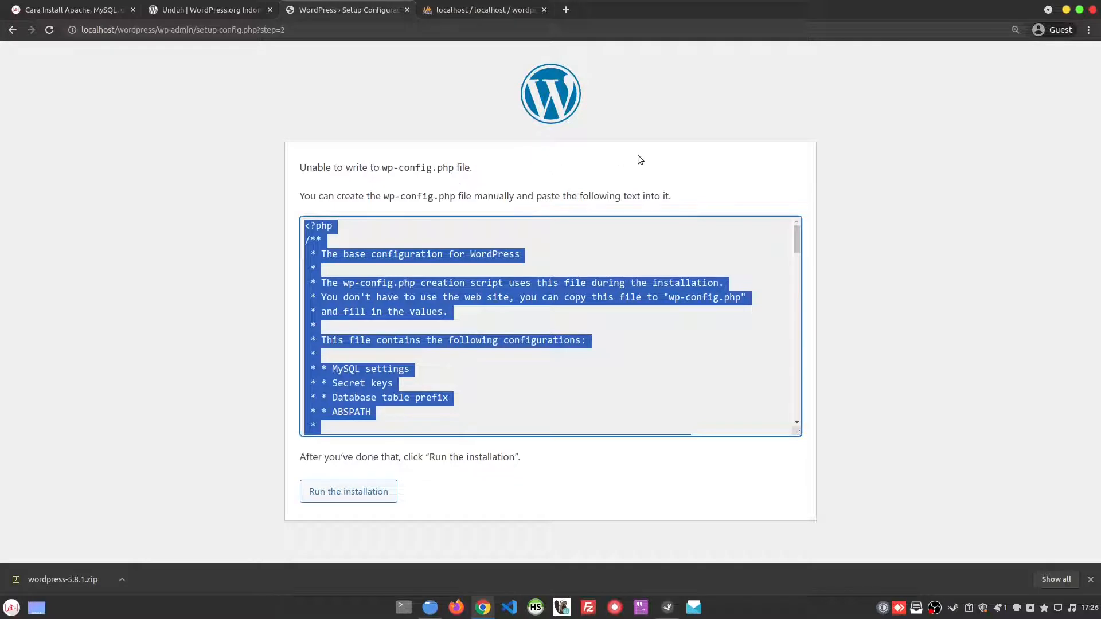
{"action": "left_click", "coordinate": [374, 171]}
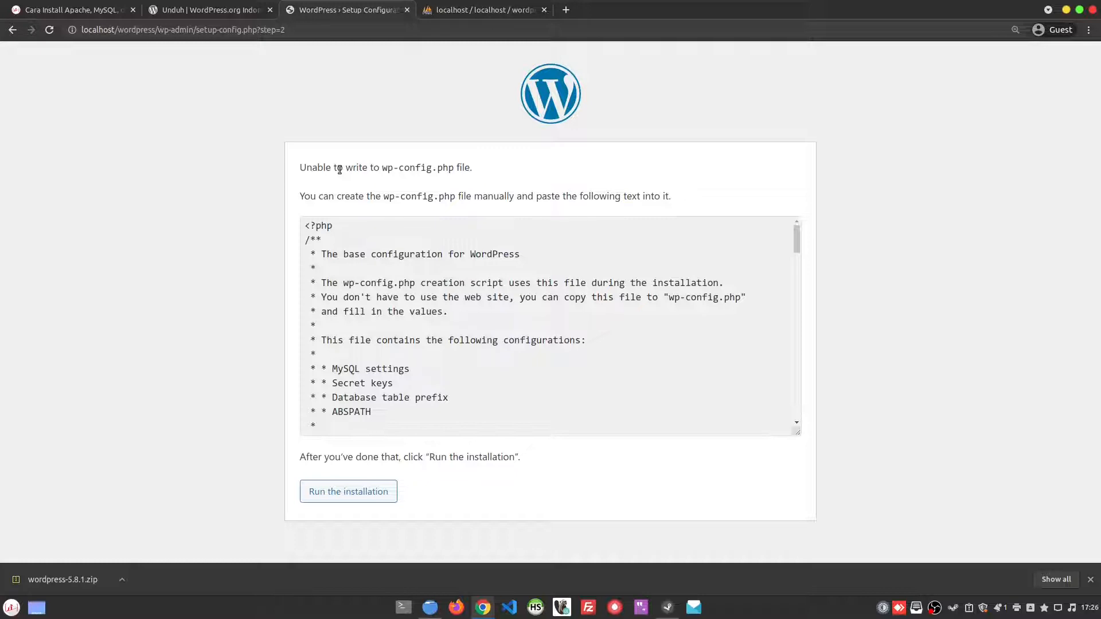
Step: Switch to the file manager and open a terminal in the /var/www/html folder
{"action": "left_click", "coordinate": [429, 608]}
{"action": "left_click", "coordinate": [482, 152]}
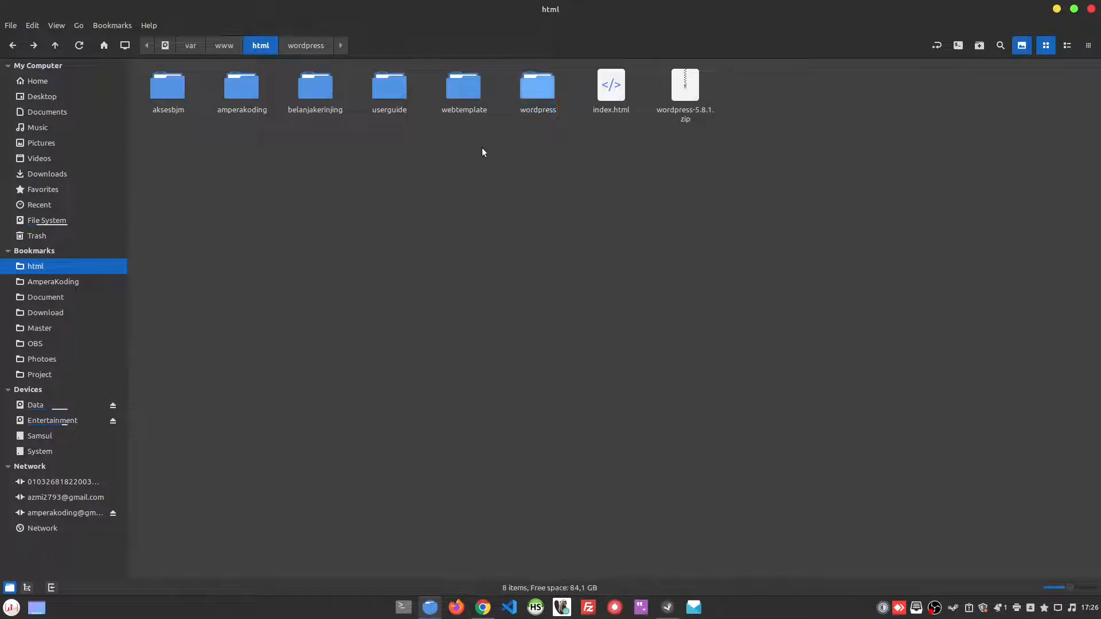
{"action": "right_click", "coordinate": [533, 148]}
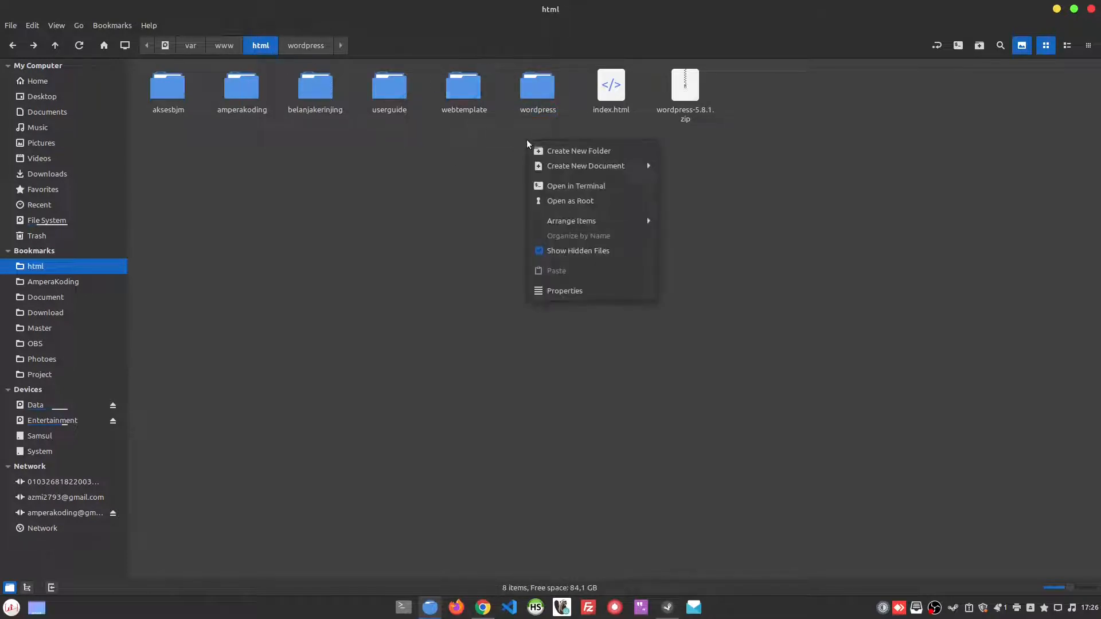
{"action": "left_click", "coordinate": [618, 190]}
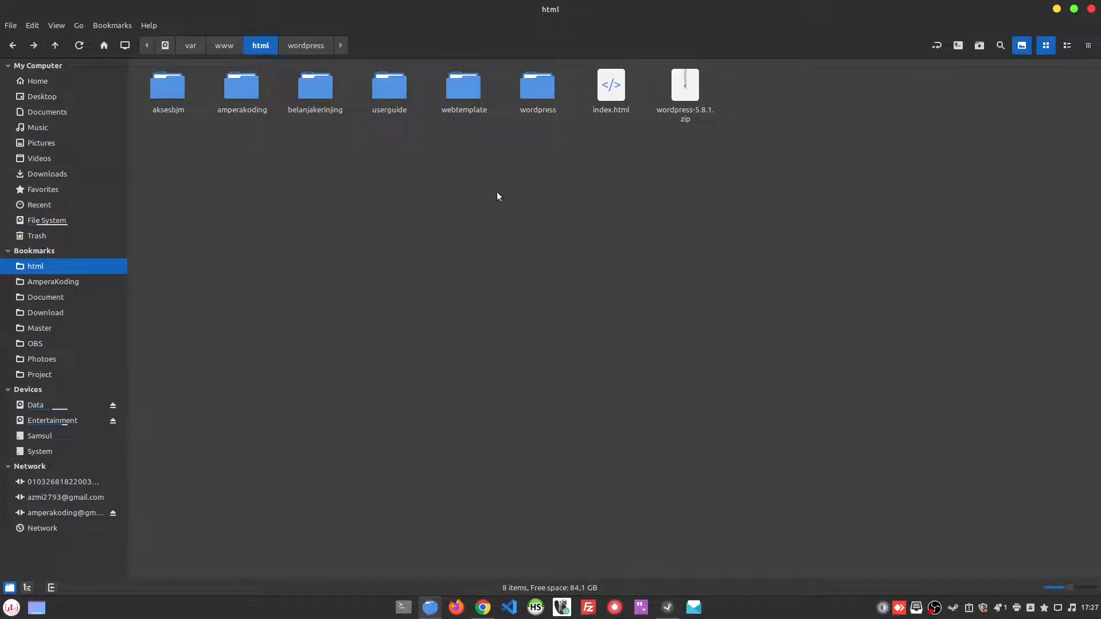
{"action": "right_click", "coordinate": [449, 166]}
{"action": "left_click", "coordinate": [325, 167]}
{"action": "right_click", "coordinate": [549, 210]}
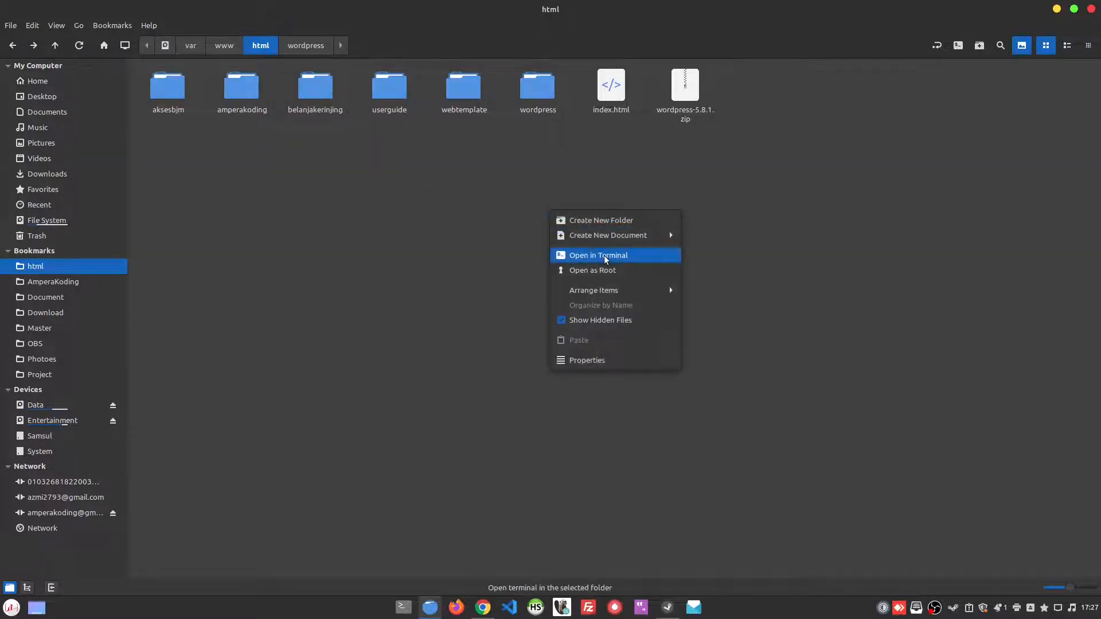
{"action": "left_click", "coordinate": [641, 261]}
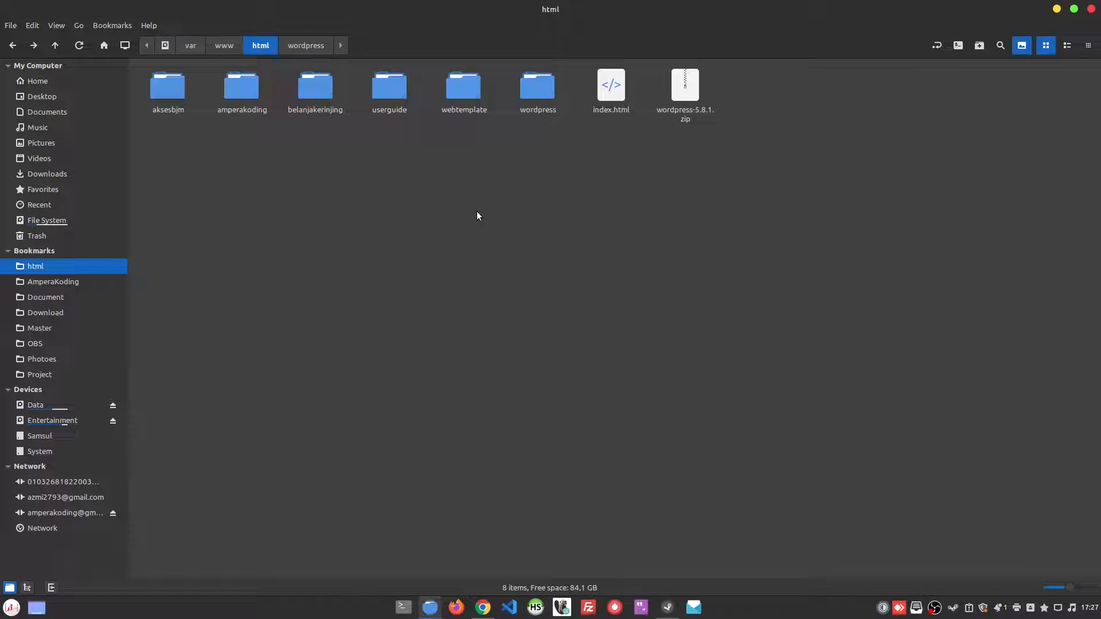
{"action": "right_click", "coordinate": [543, 187]}
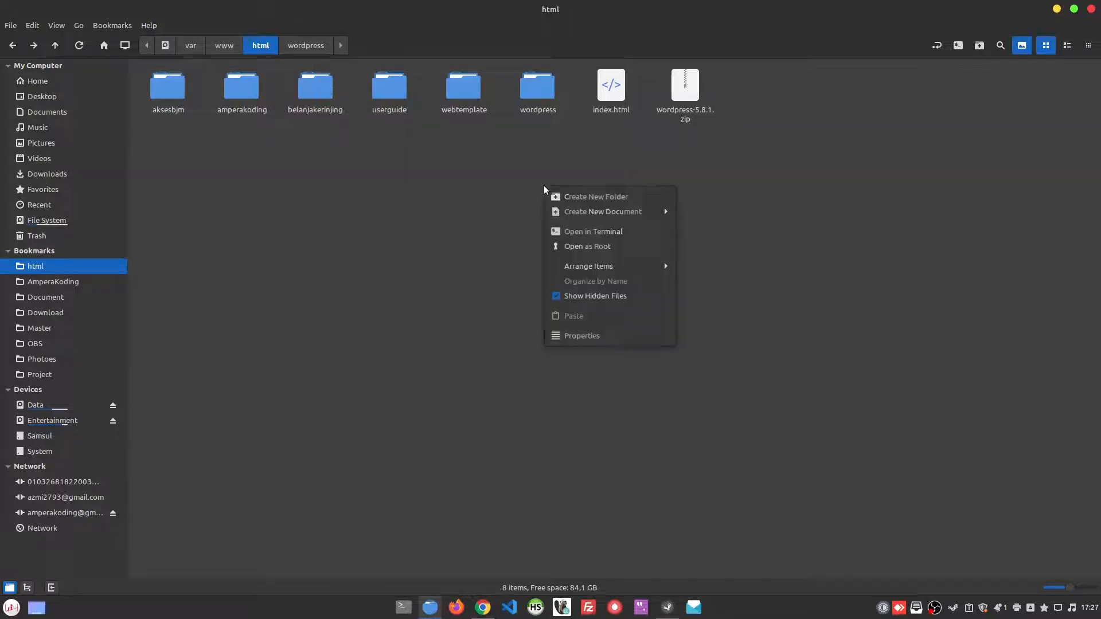
{"action": "left_click", "coordinate": [658, 233]}
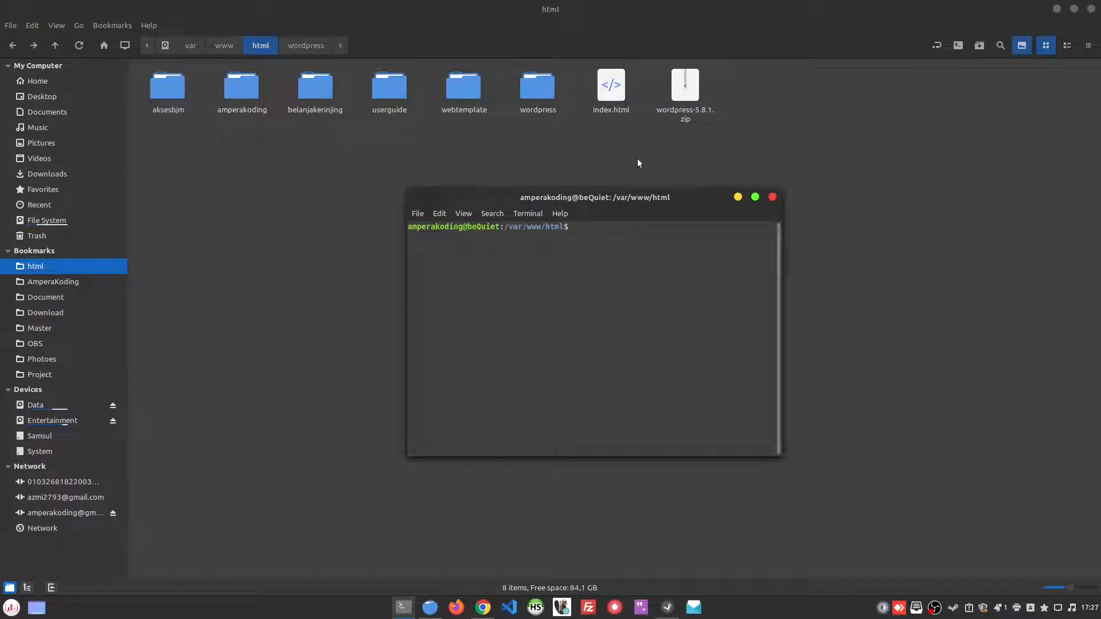
Step: Run sudo chmod 777 -R wordpress in the terminal, authorising it with the sudo password
{"action": "type", "text": "sudo chmod 777 -R wor"}
{"action": "key", "text": "Tab"}
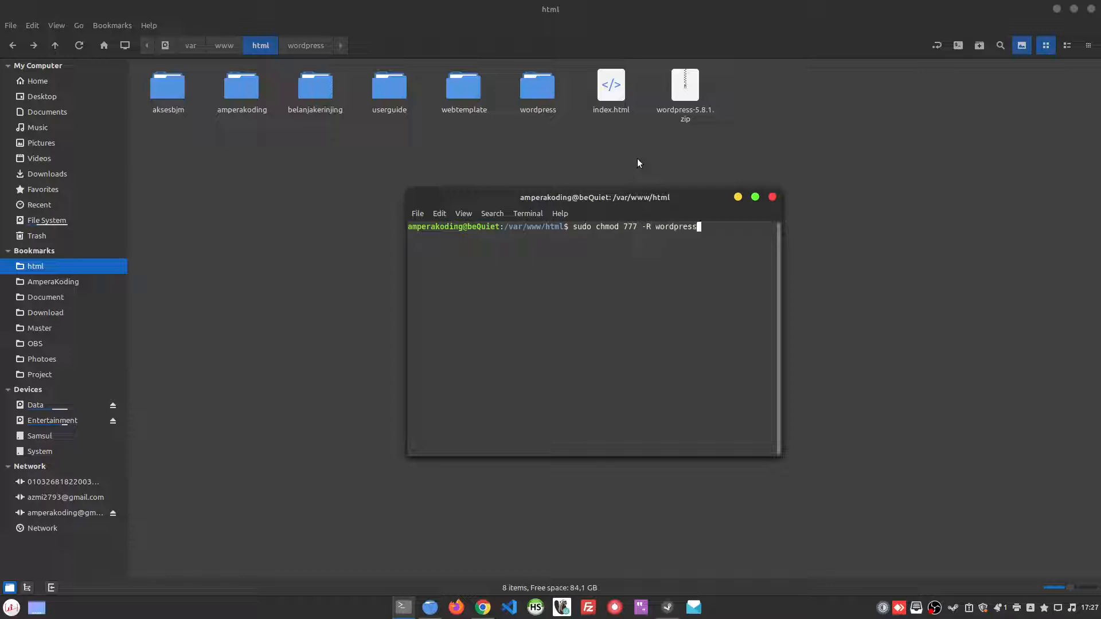
{"action": "key", "text": "Return"}
{"action": "type", "text": "**"}
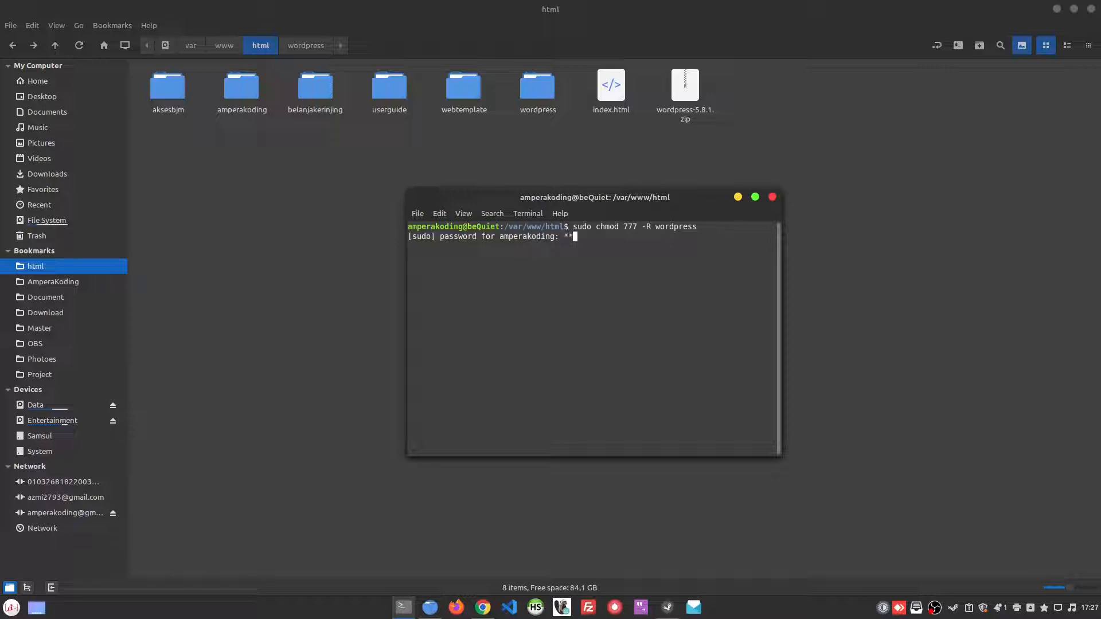
{"action": "key", "text": "Return"}
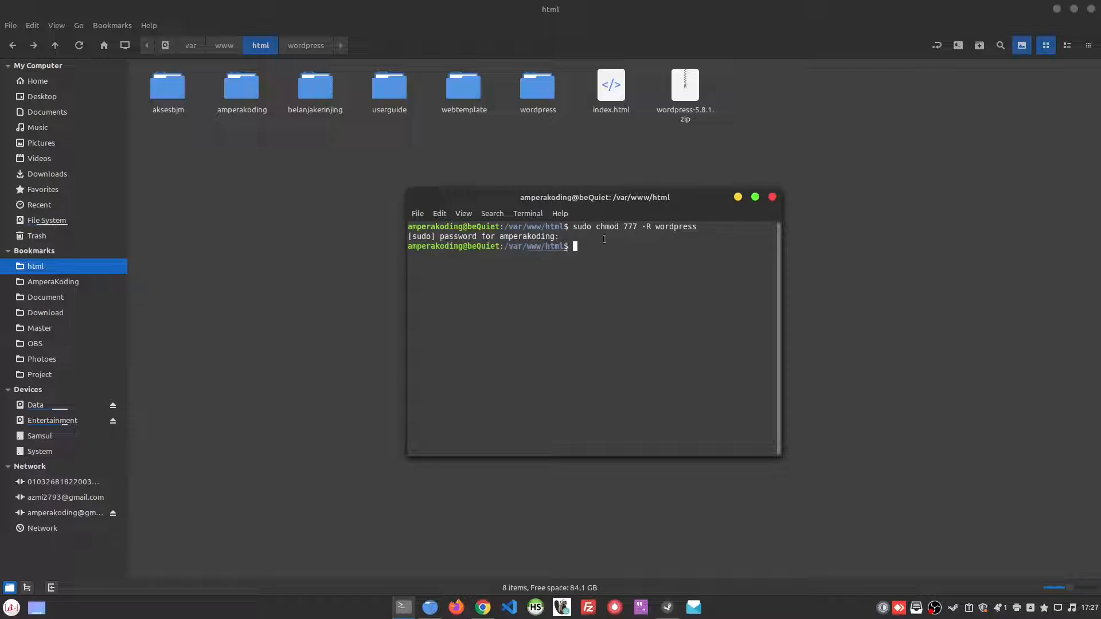
Step: Switch to the browser, run the installation from the wp-config.php page and continue to the database connection form
{"action": "left_click", "coordinate": [483, 607]}
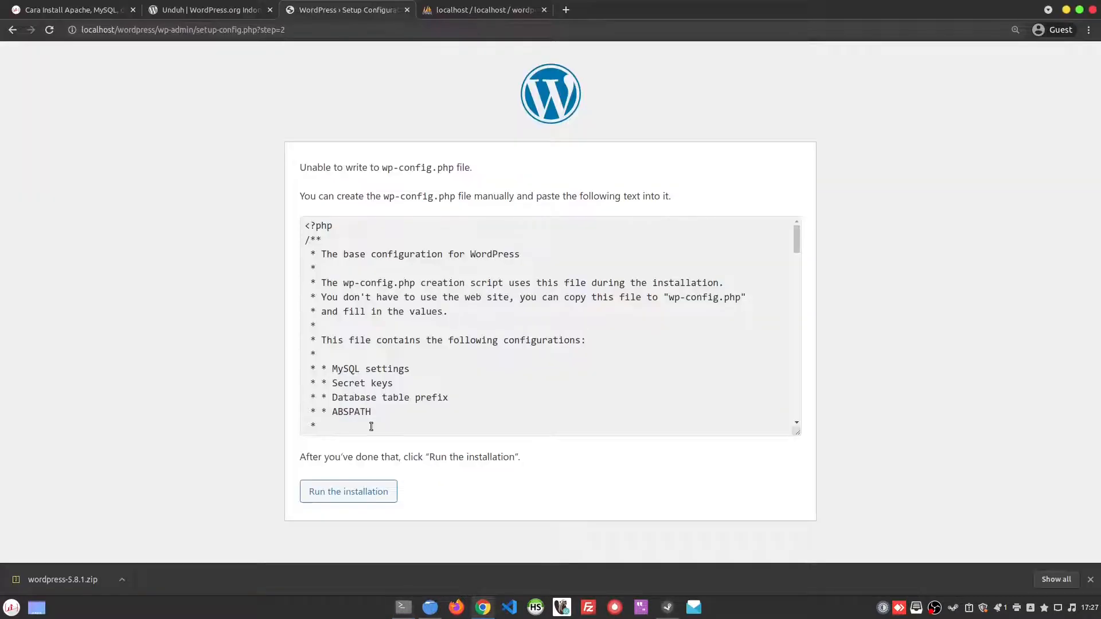
{"action": "left_click", "coordinate": [374, 498]}
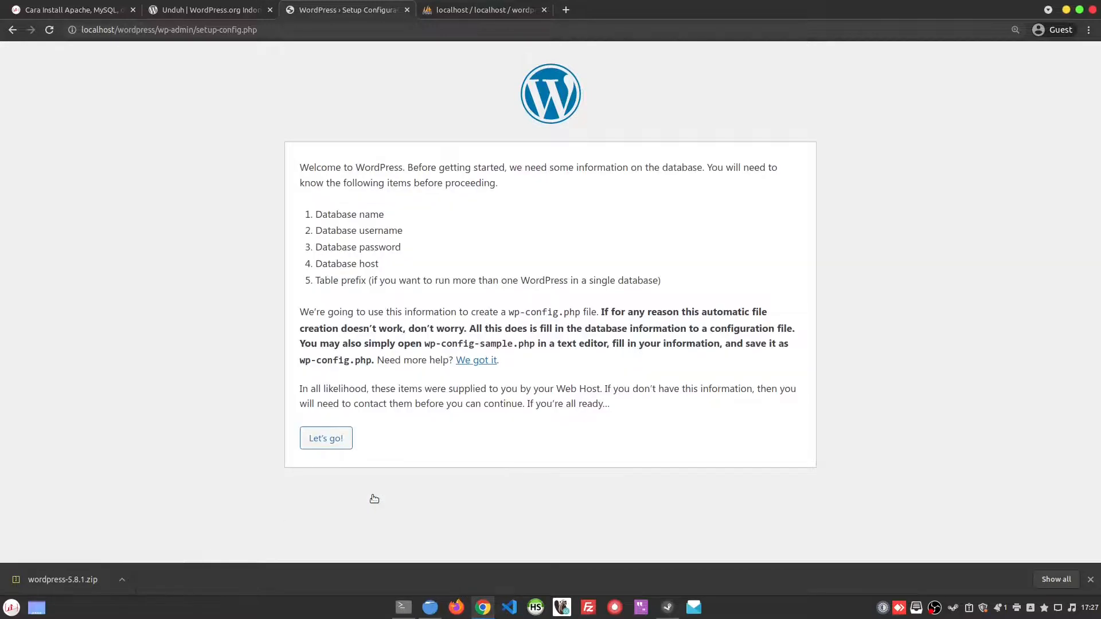
{"action": "left_click", "coordinate": [327, 441]}
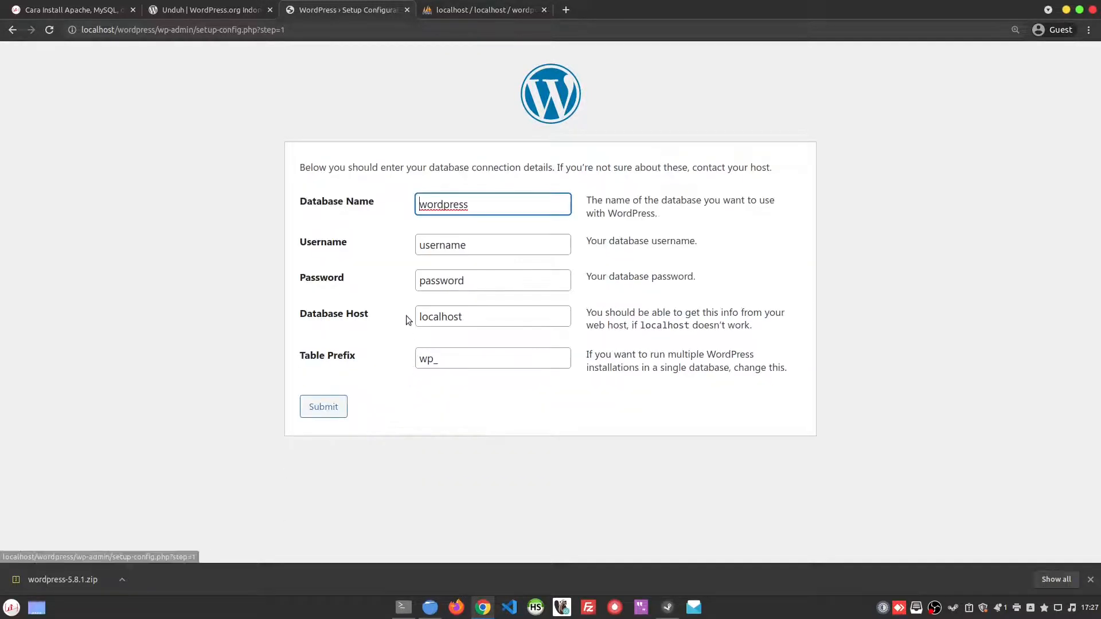
Step: Fill in the database username and database password in the connection form and submit it
{"action": "left_click", "coordinate": [484, 246]}
{"action": "double_click", "coordinate": [483, 249]}
{"action": "key", "text": "ctrl+v"}
{"action": "double_click", "coordinate": [472, 281]}
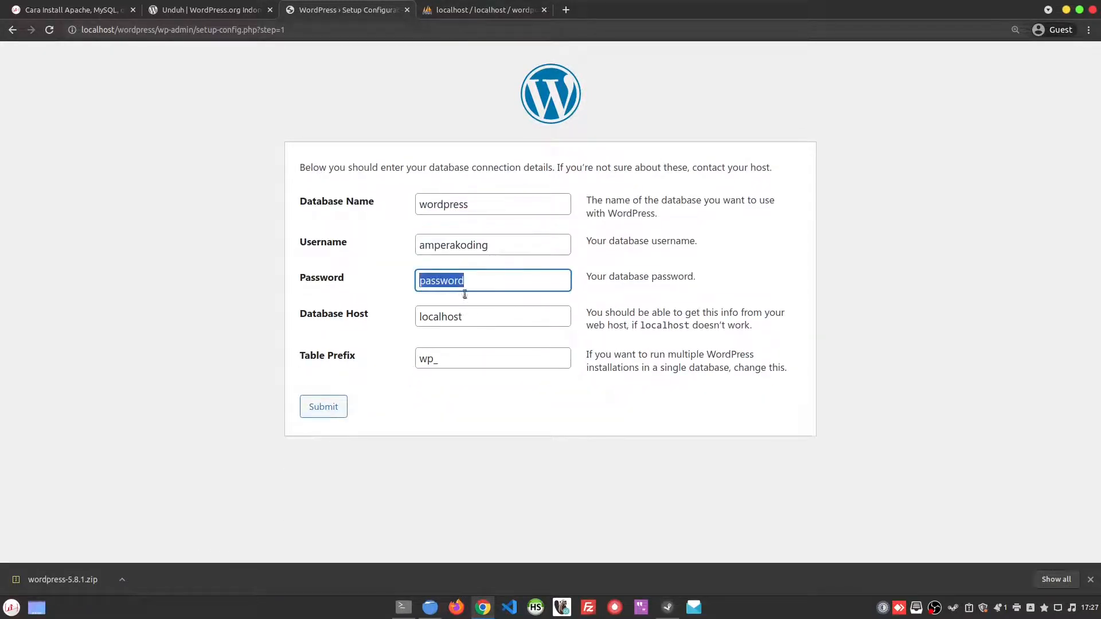
{"action": "key", "text": "ctrl+v"}
{"action": "left_click", "coordinate": [331, 408]}
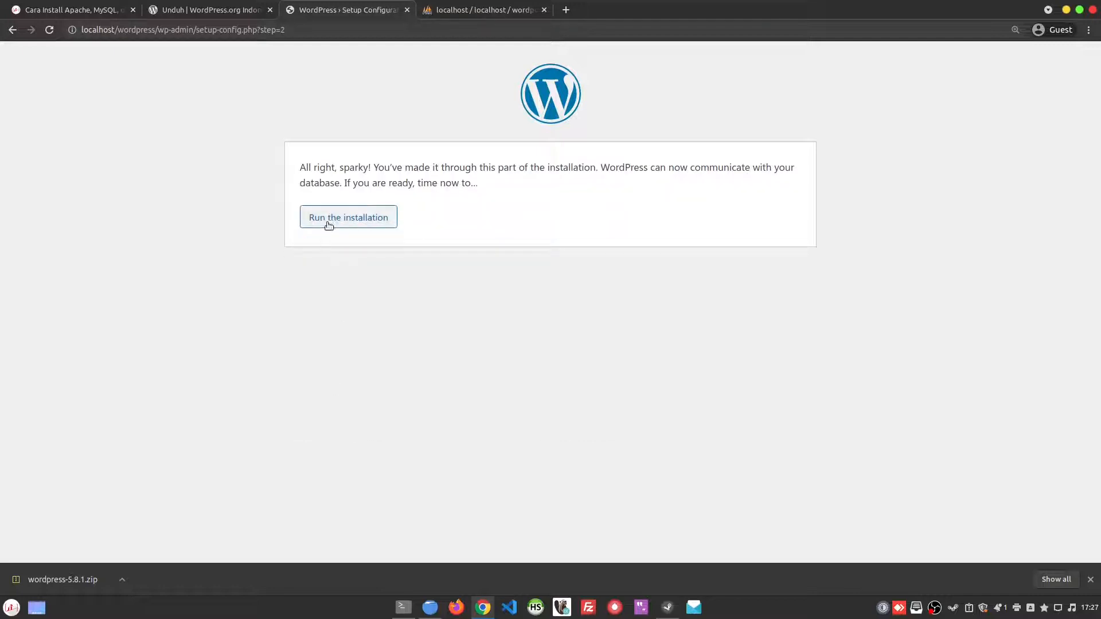
Step: Read the database connection message and run the WordPress installation
{"action": "left_click_drag", "start_coordinate": [306, 169], "coordinate": [475, 181]}
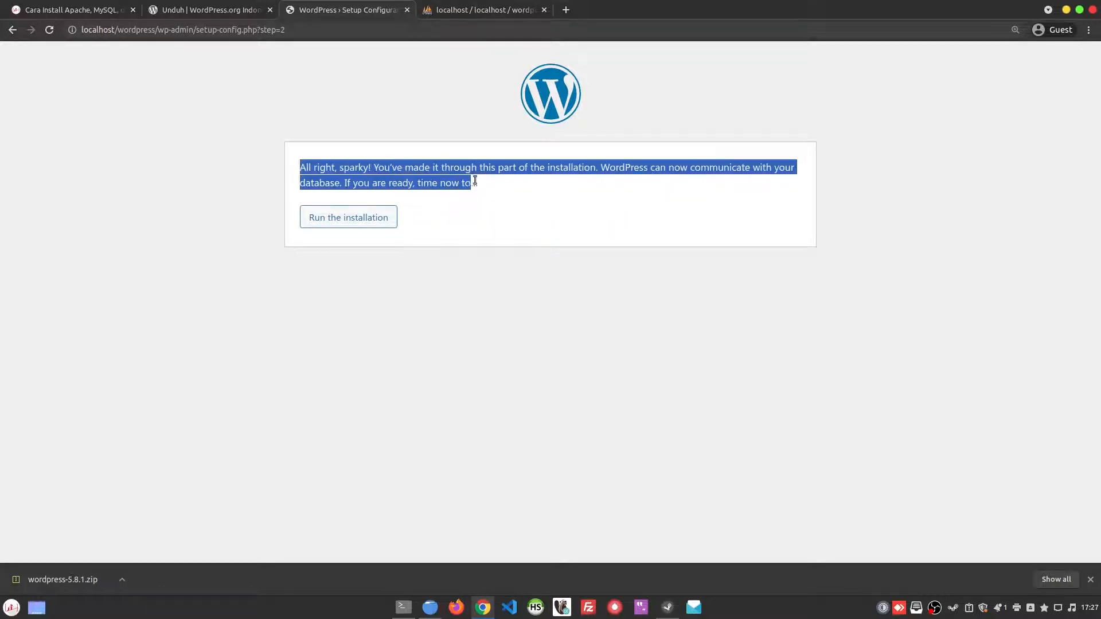
{"action": "left_click", "coordinate": [520, 187]}
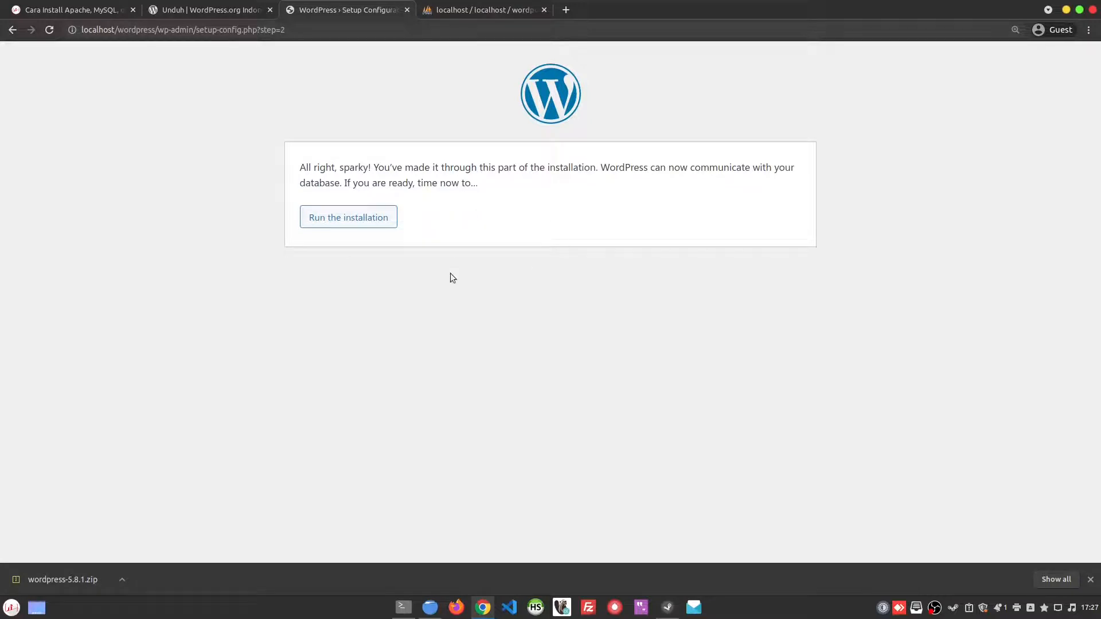
{"action": "left_click", "coordinate": [351, 221]}
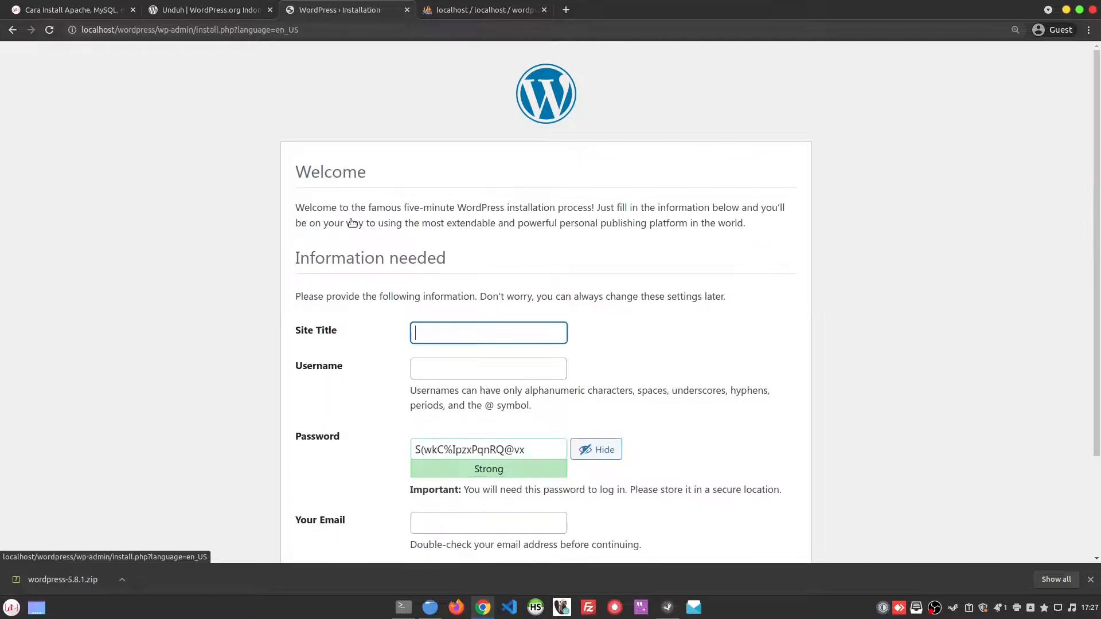
Step: Set the site title to "Belajar Wordpress" and enter the administrator username
{"action": "scroll", "coordinate": [415, 279], "scroll_direction": "down", "scroll_amount": 2}
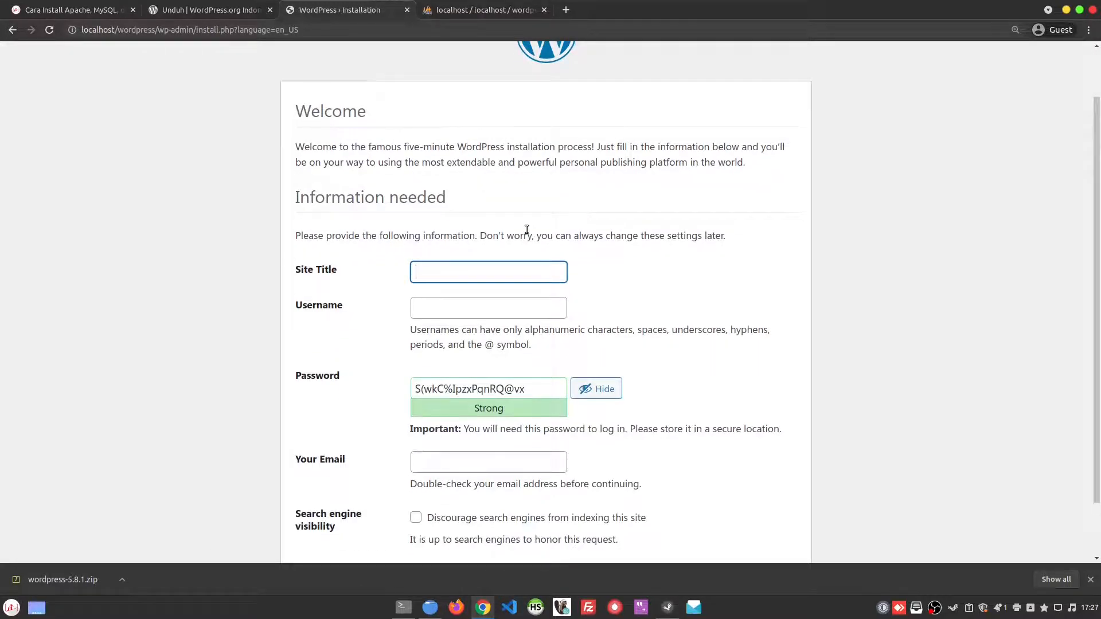
{"action": "type", "text": "Belajar Wordpress"}
{"action": "scroll", "coordinate": [526, 229], "scroll_direction": "down", "scroll_amount": 2}
{"action": "left_click", "coordinate": [453, 247]}
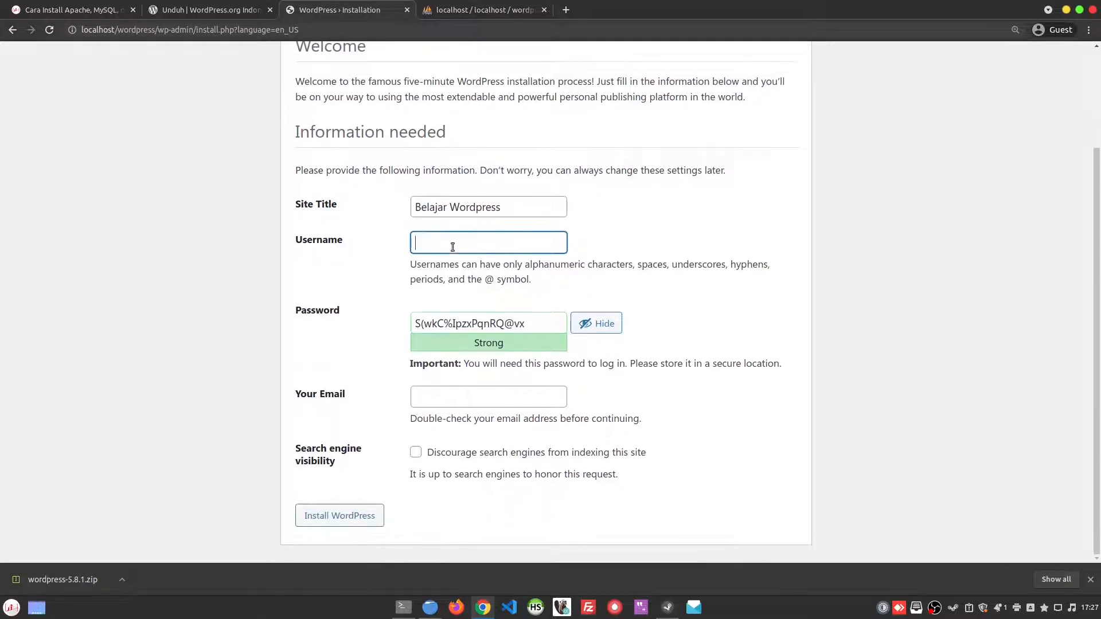
{"action": "type", "text": "amperakoding"}
{"action": "key", "text": "ctrl+a"}
{"action": "type", "text": "belajarwp"}
{"action": "key", "text": "ctrl+a"}
{"action": "key", "text": "ctrl+c"}
Step: Examine the suggested administrator password and its strength rating
{"action": "left_click", "coordinate": [462, 320]}
{"action": "key", "text": "ctrl+a"}
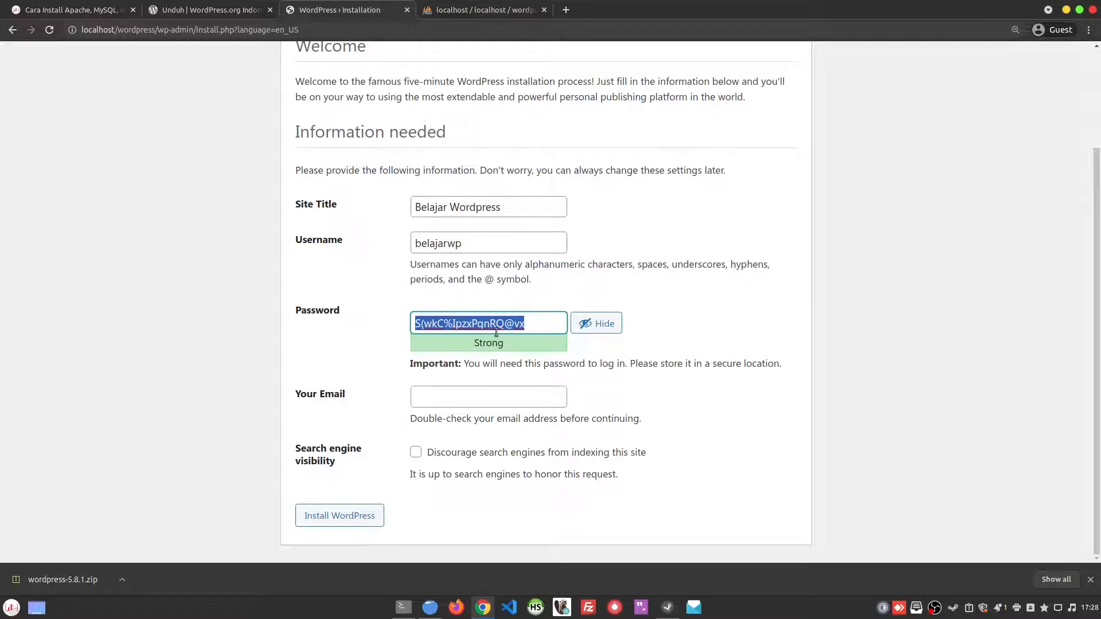
{"action": "left_click", "coordinate": [541, 321]}
{"action": "key", "text": "ctrl+a"}
{"action": "left_click", "coordinate": [489, 321]}
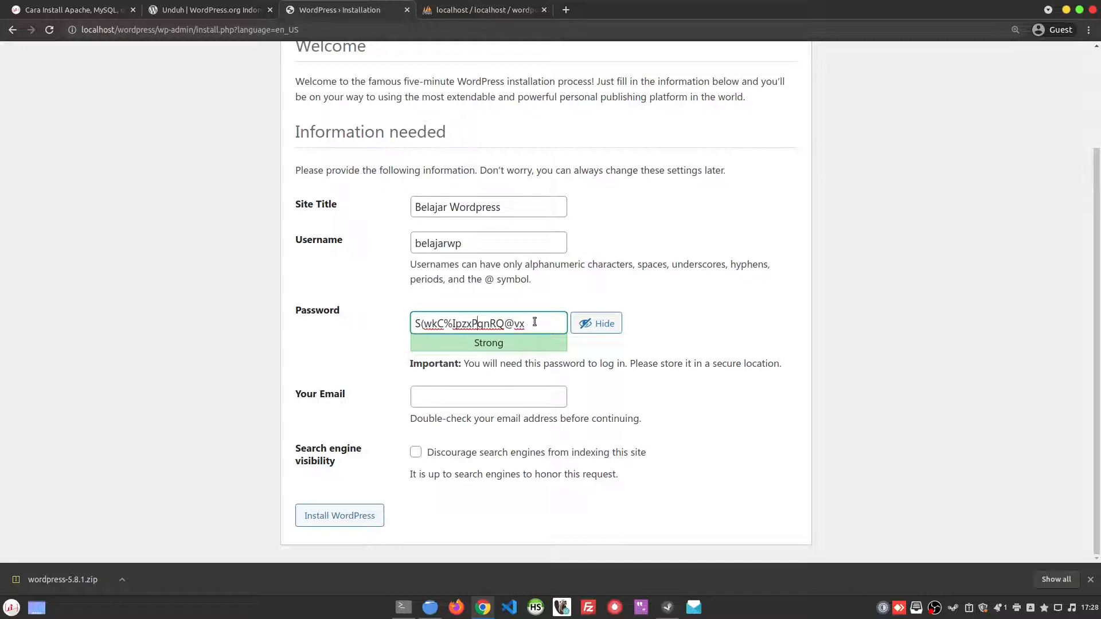
{"action": "left_click_drag", "start_coordinate": [534, 321], "coordinate": [398, 327]}
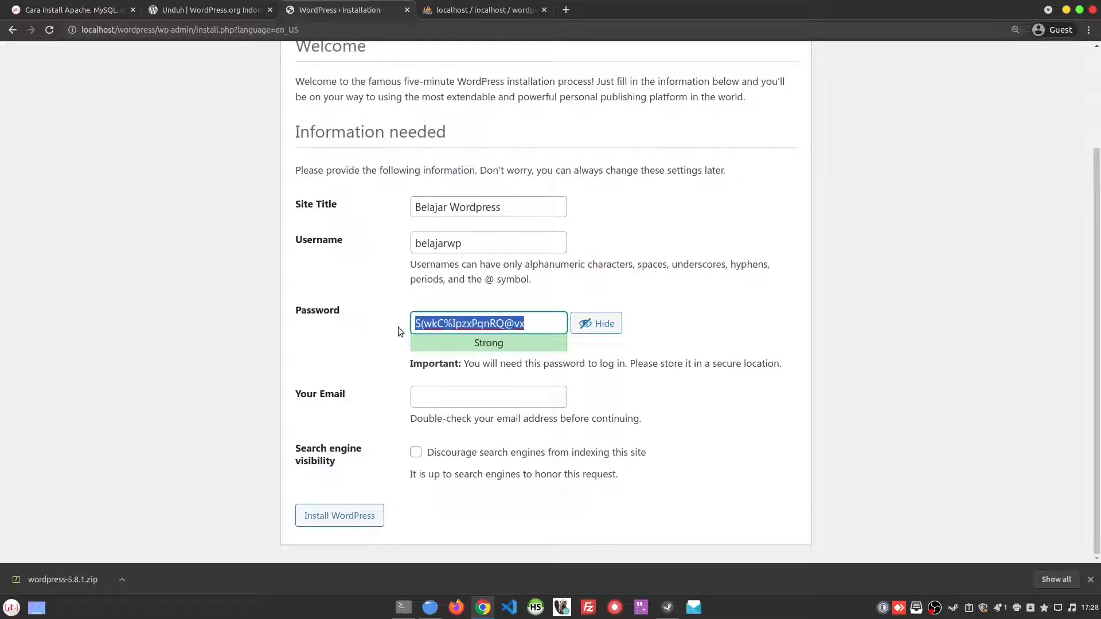
{"action": "left_click", "coordinate": [462, 324]}
{"action": "left_click_drag", "start_coordinate": [471, 345], "coordinate": [505, 343]}
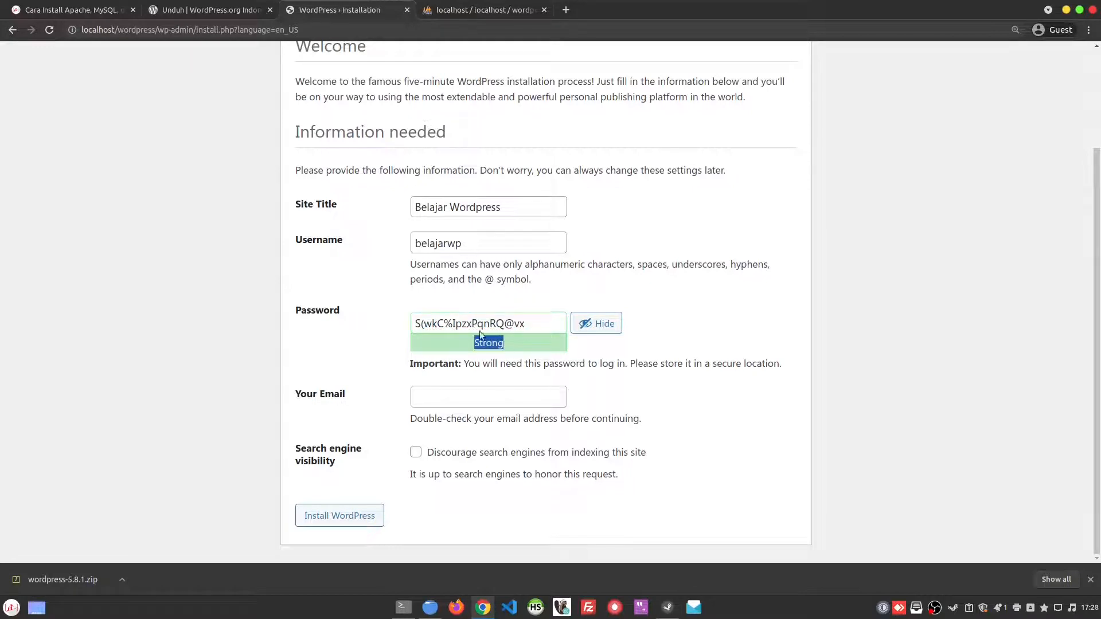
Step: Replace the suggested password with the chosen administrator password and confirm the use of a weak password
{"action": "left_click_drag", "start_coordinate": [527, 322], "coordinate": [383, 312]}
{"action": "key", "text": "ctrl+v"}
{"action": "left_click_drag", "start_coordinate": [468, 345], "coordinate": [516, 343]}
{"action": "left_click", "coordinate": [516, 347]}
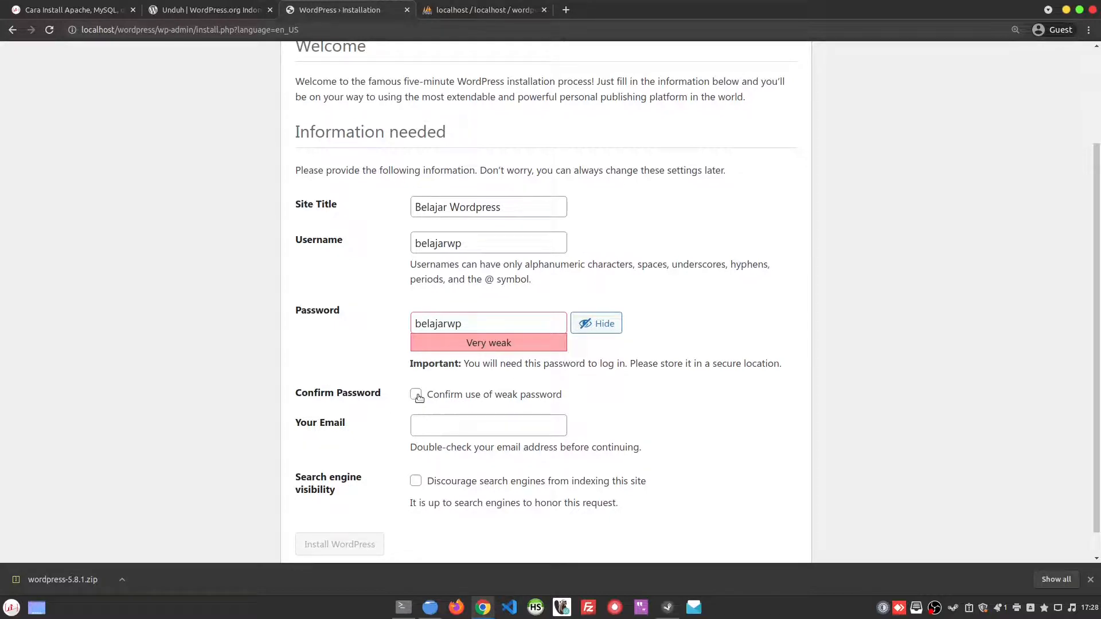
{"action": "left_click", "coordinate": [417, 396]}
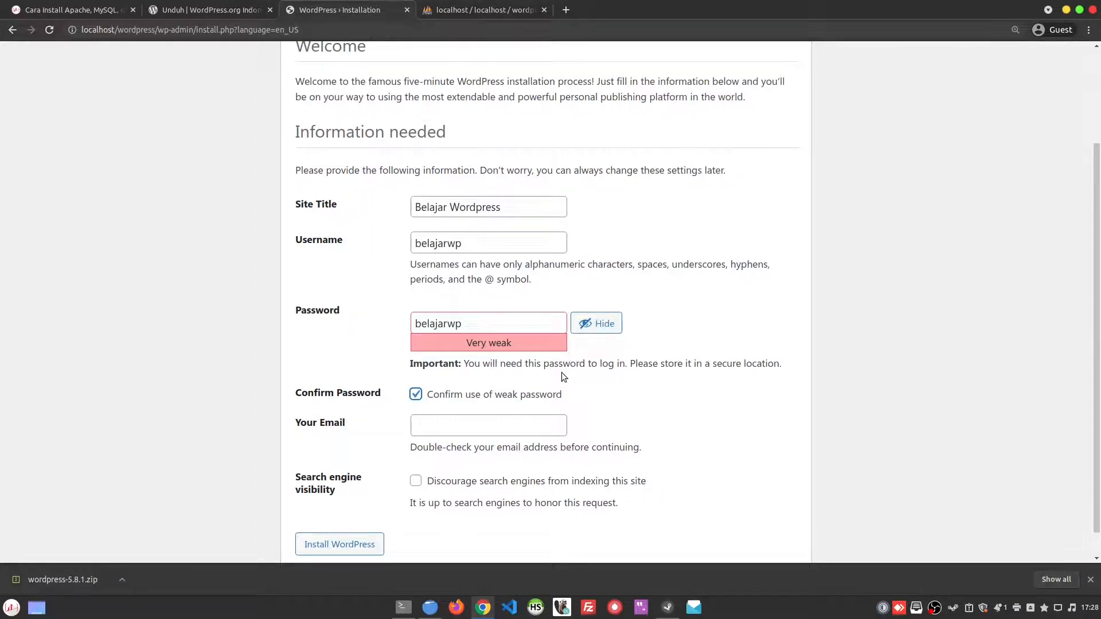
Step: Enter the administrator's email address, install WordPress and dismiss the downloads bar
{"action": "scroll", "coordinate": [562, 377], "scroll_direction": "down", "scroll_amount": 1}
{"action": "left_click", "coordinate": [472, 397]}
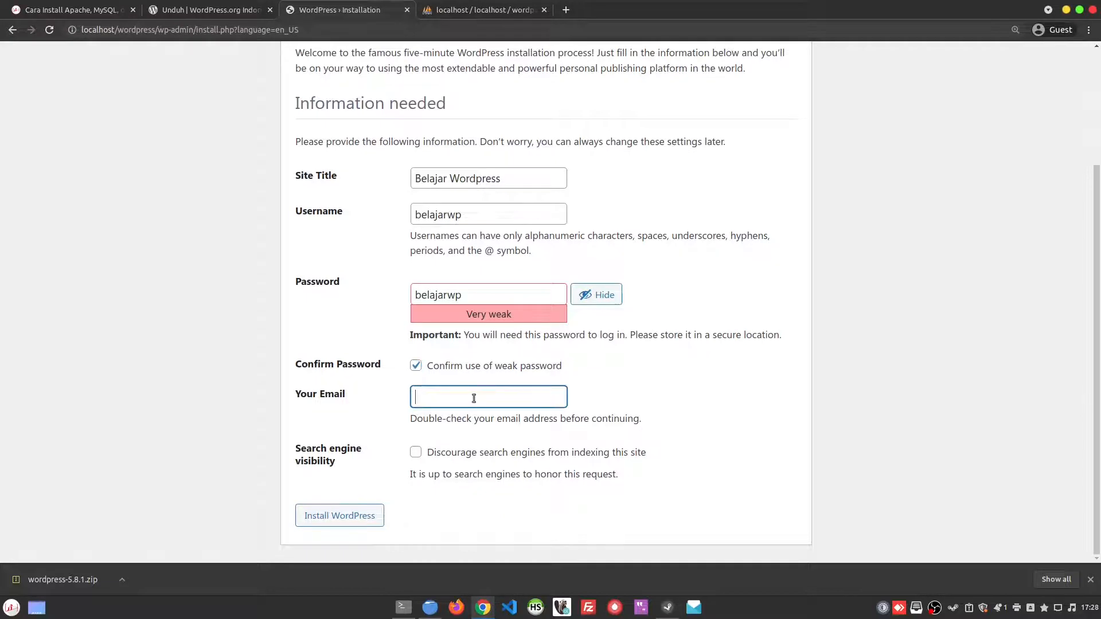
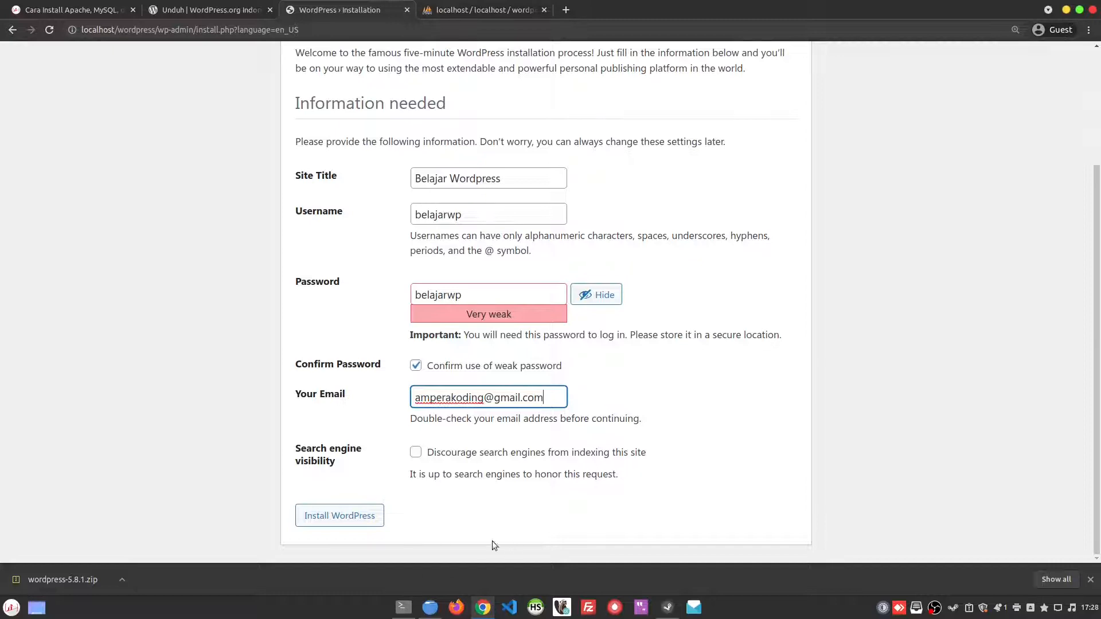
{"action": "left_click", "coordinate": [355, 519]}
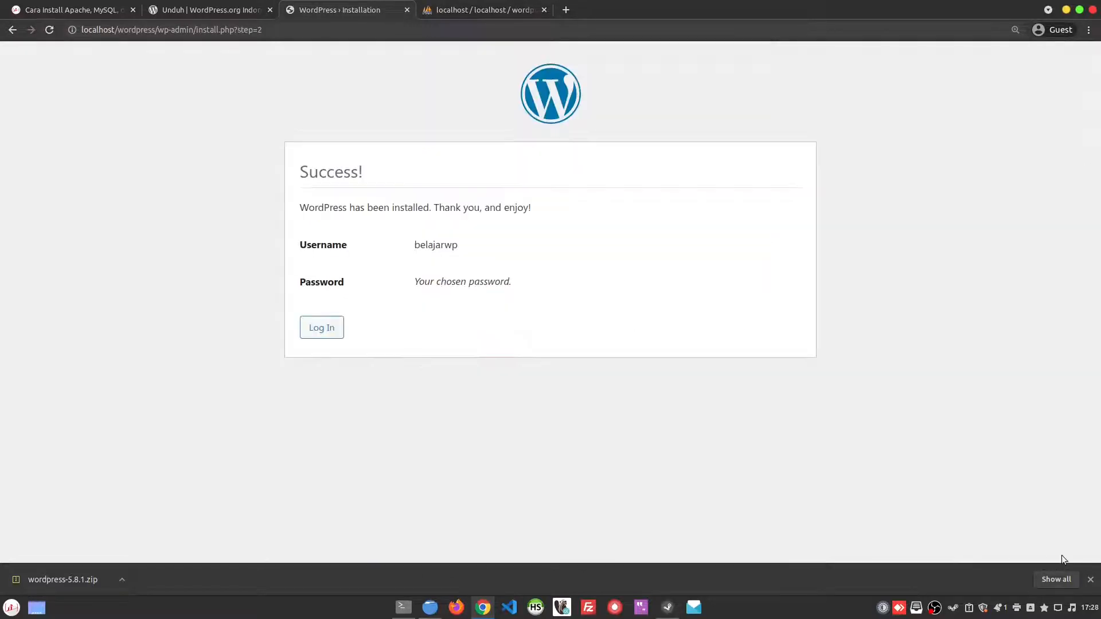
{"action": "left_click", "coordinate": [1090, 580]}
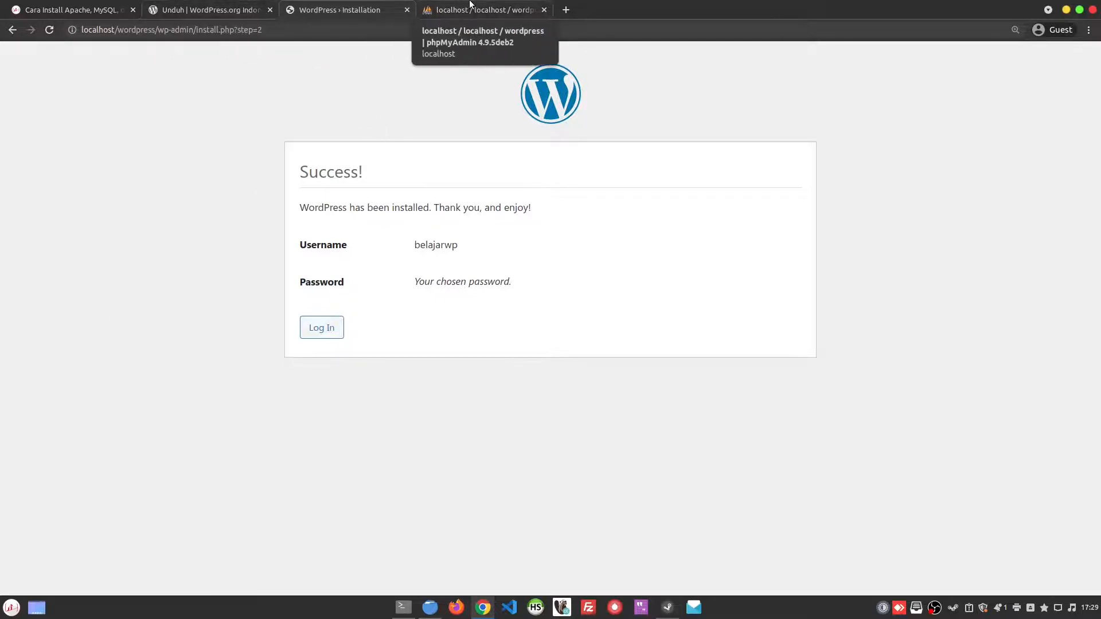
Step: Open the site at localhost/wordpress in a new browser tab
{"action": "left_click", "coordinate": [470, 6]}
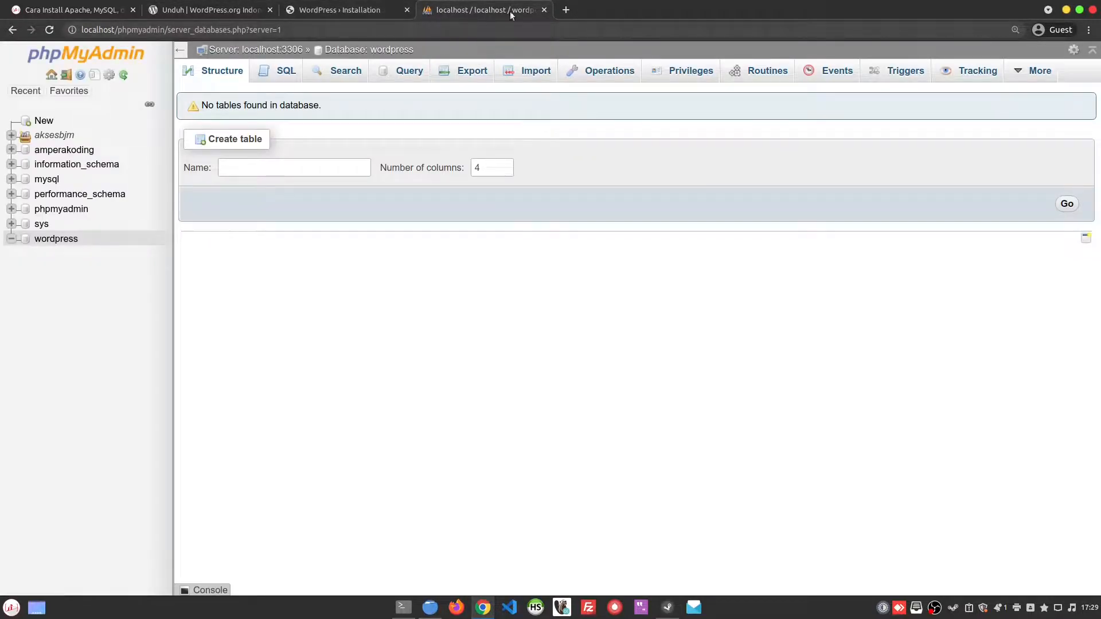
{"action": "left_click", "coordinate": [566, 9]}
{"action": "type", "text": "local"}
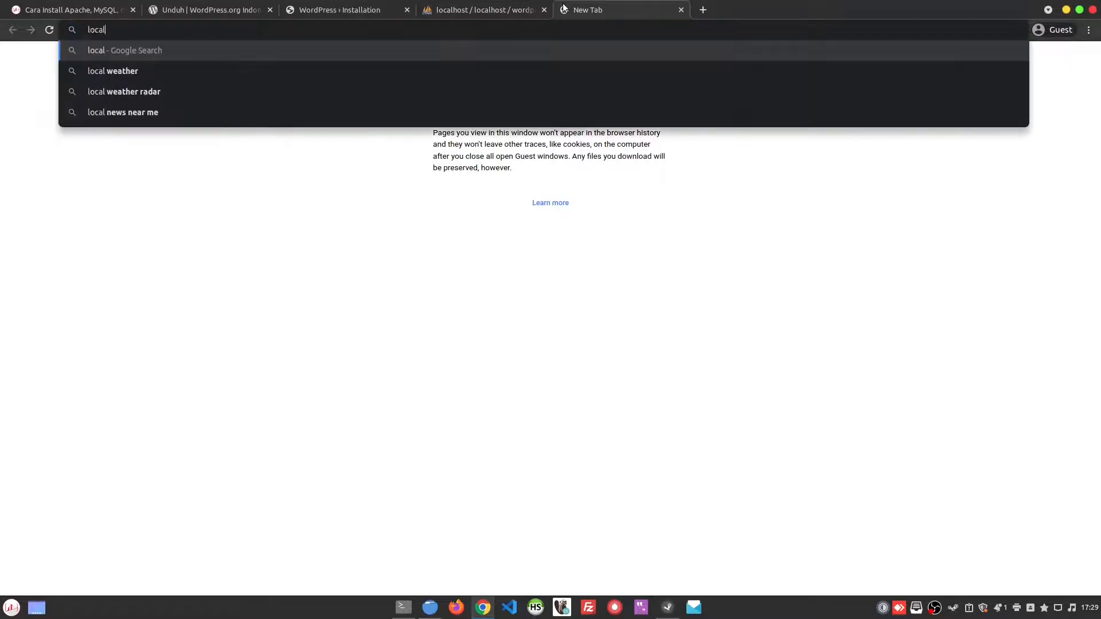
{"action": "type", "text": "host/wordpres"}
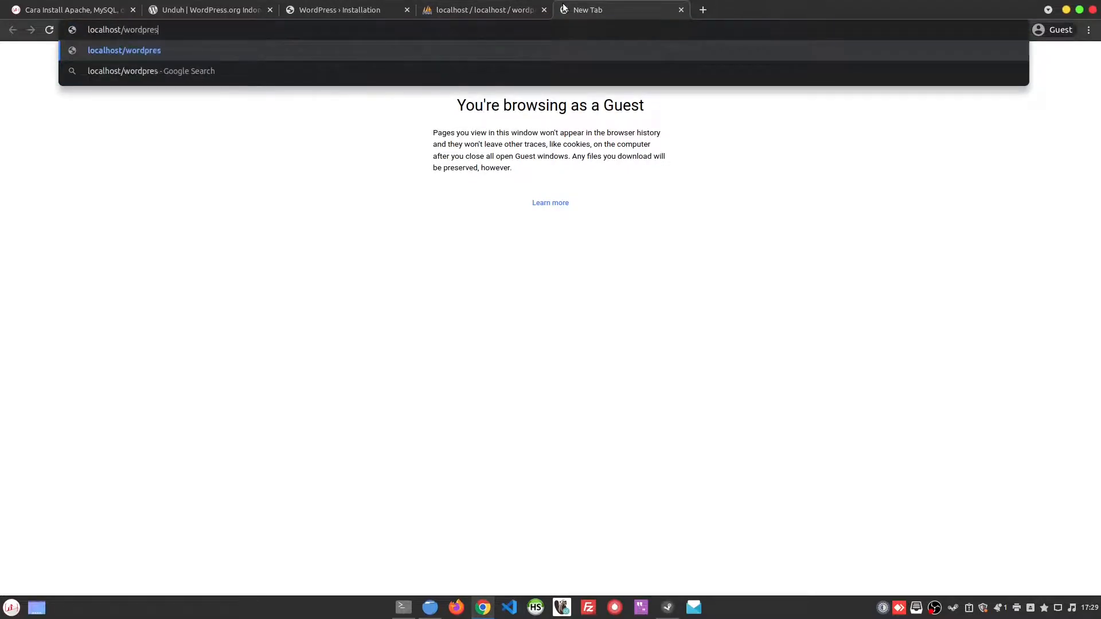
{"action": "type", "text": "s"}
{"action": "key", "text": "Return"}
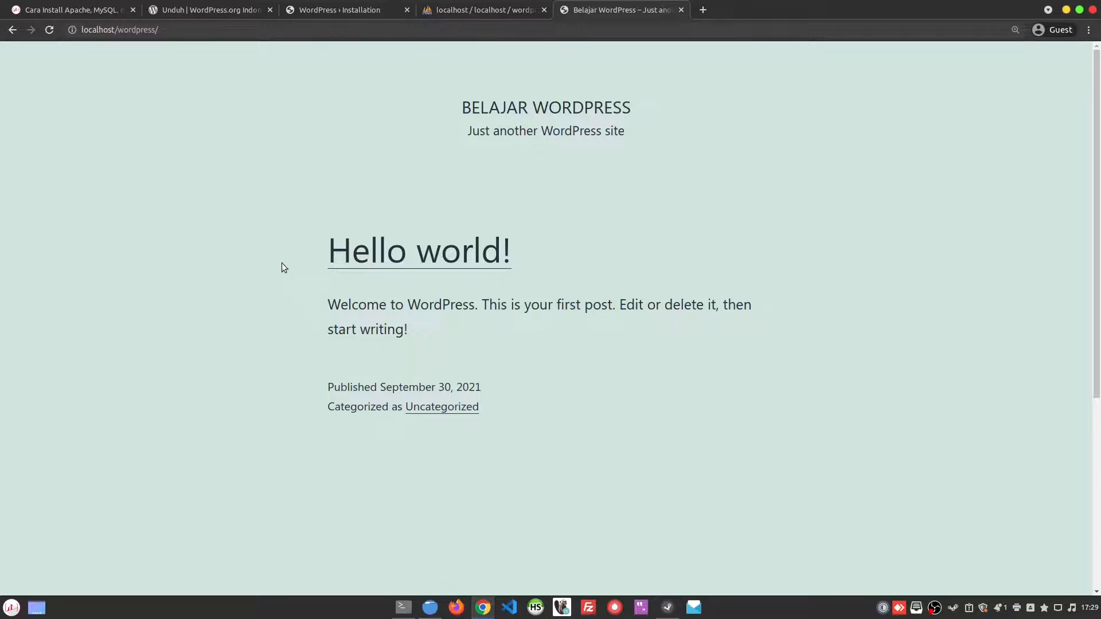
Step: Switch to phpMyAdmin and reopen the wordpress database to examine its tables
{"action": "left_click", "coordinate": [485, 9]}
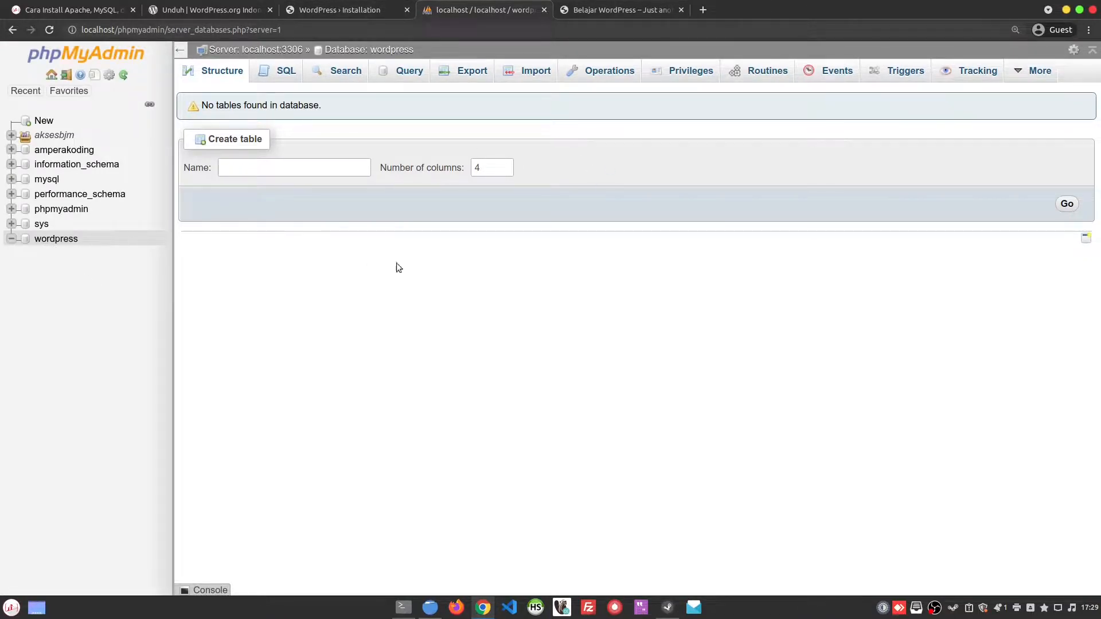
{"action": "left_click", "coordinate": [58, 241]}
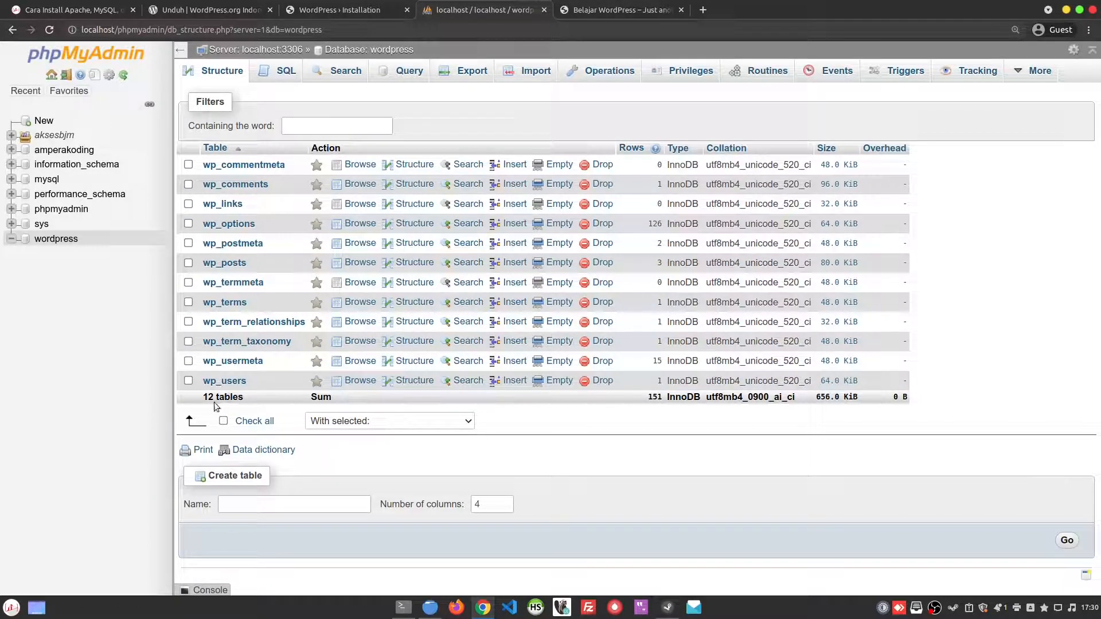
Step: Open the login page from the installation success screen and fill in the administrator username and password
{"action": "left_click", "coordinate": [382, 10]}
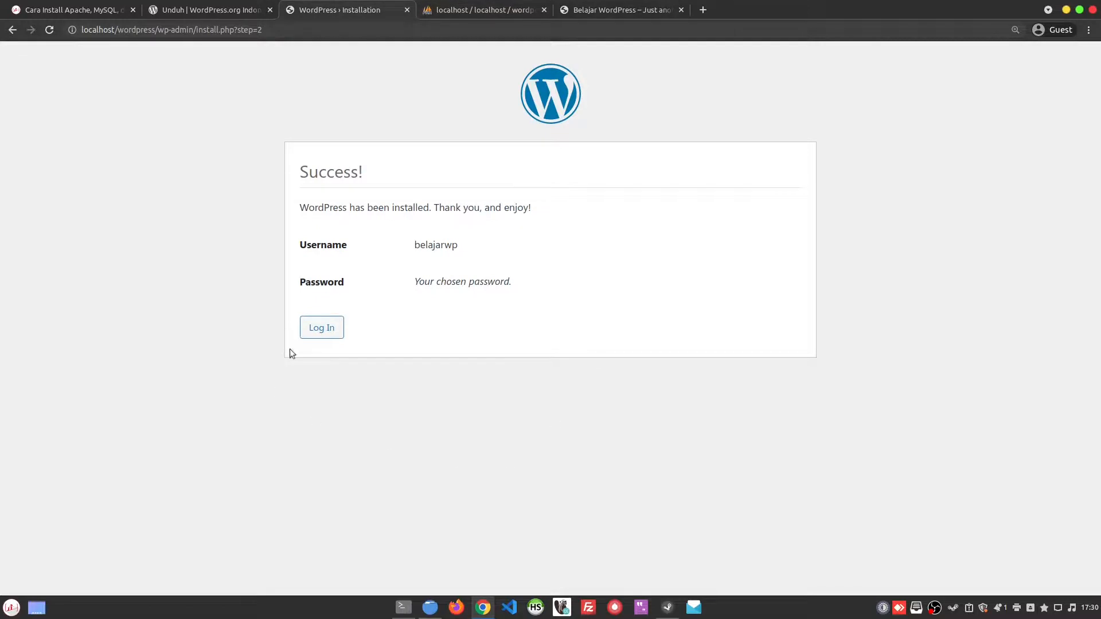
{"action": "left_click", "coordinate": [324, 330]}
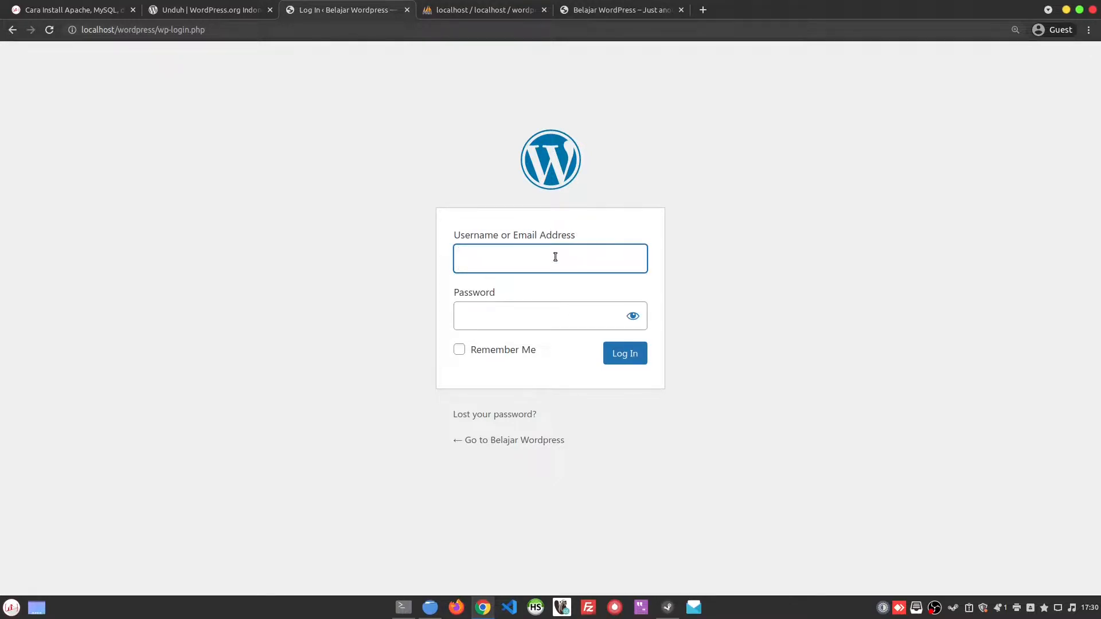
{"action": "key", "text": "ctrl+v"}
{"action": "left_click", "coordinate": [543, 330]}
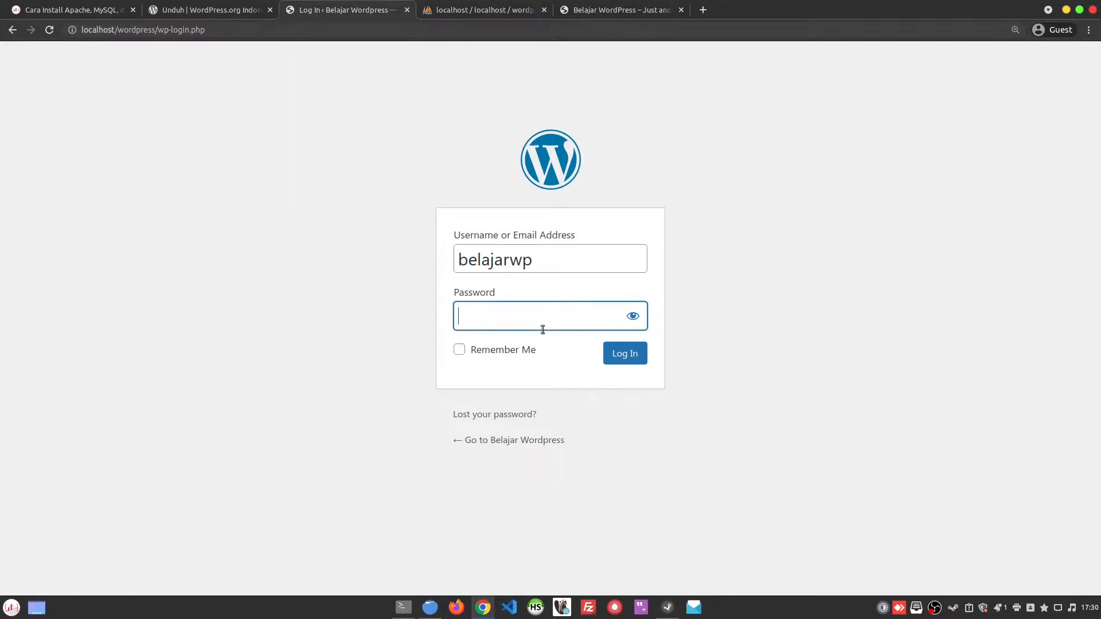
{"action": "key", "text": "ctrl+v"}
Step: Reveal the entered password to check it, log in to WordPress and look over the dashboard
{"action": "left_click", "coordinate": [633, 316]}
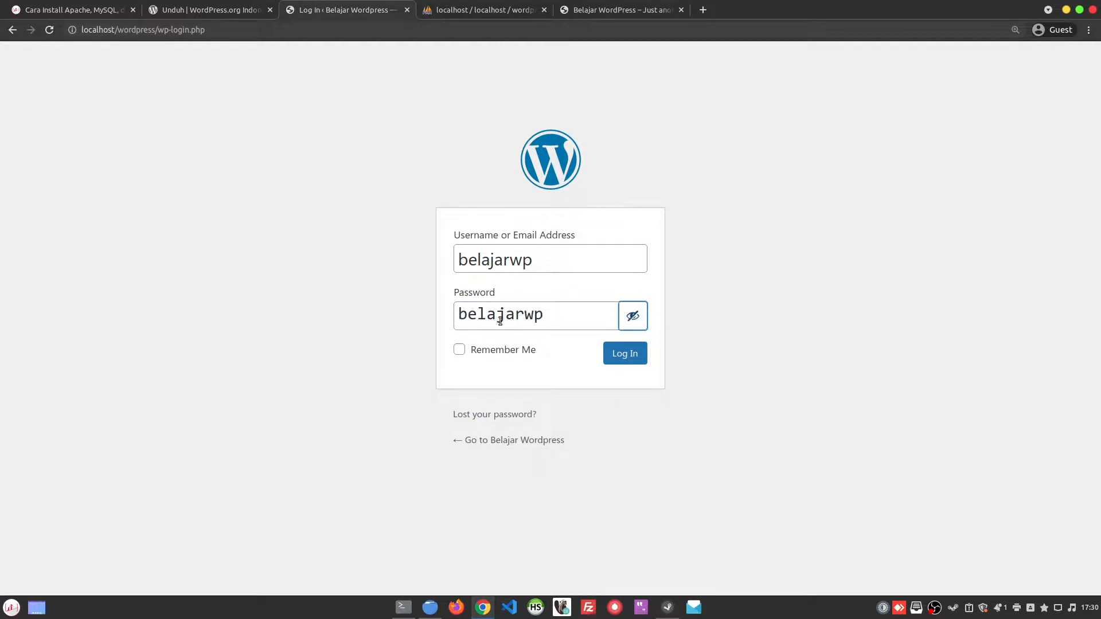
{"action": "left_click", "coordinate": [561, 317]}
{"action": "double_click", "coordinate": [531, 319]}
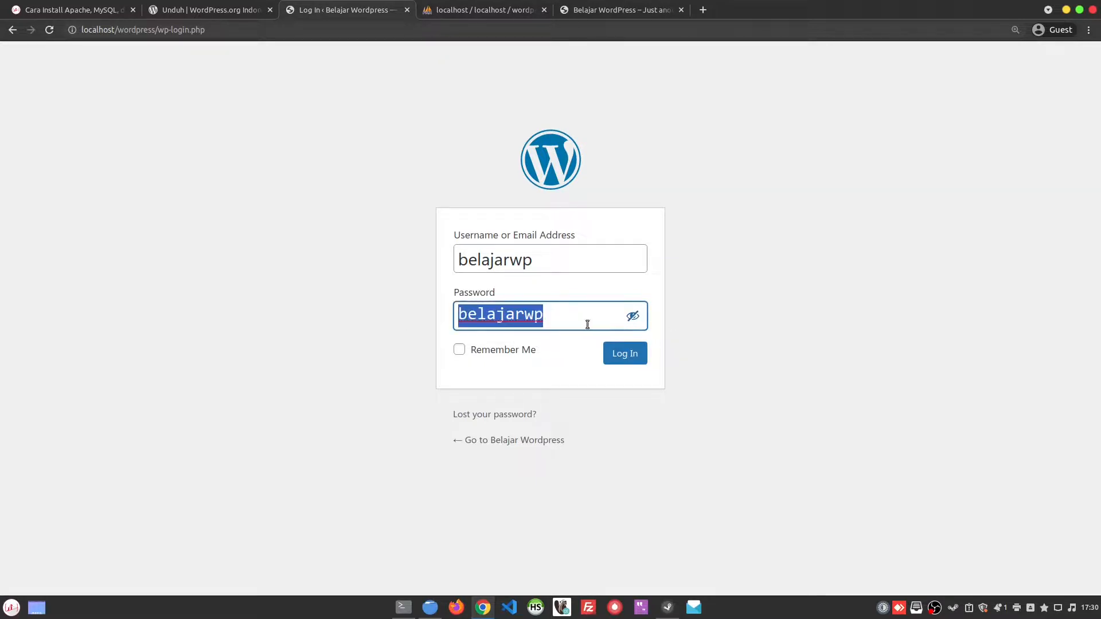
{"action": "left_click", "coordinate": [631, 316]}
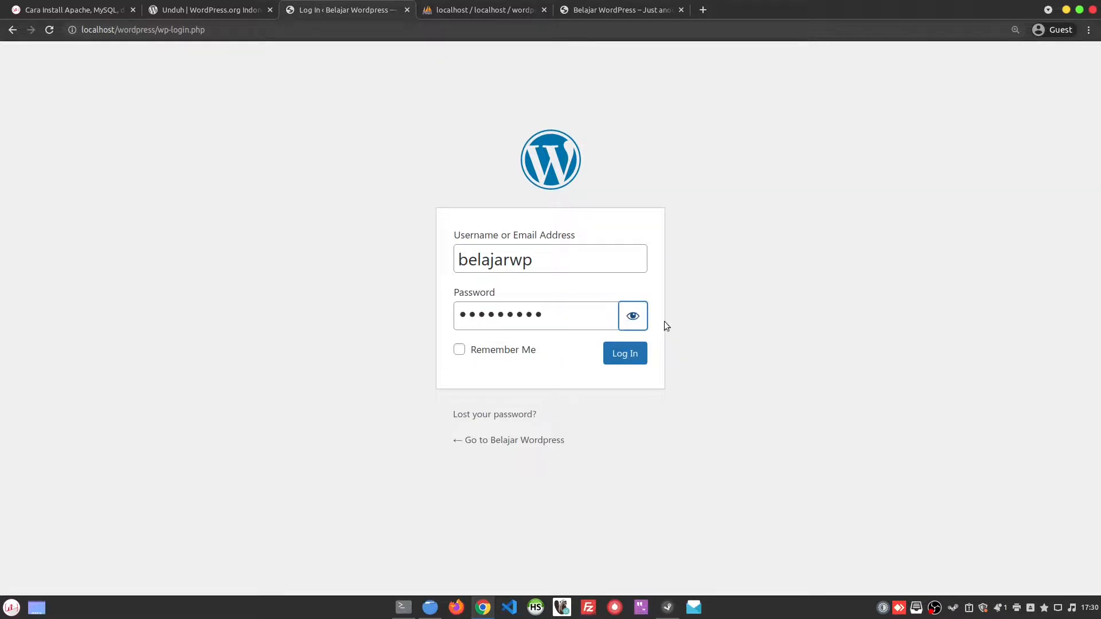
{"action": "left_click", "coordinate": [631, 319]}
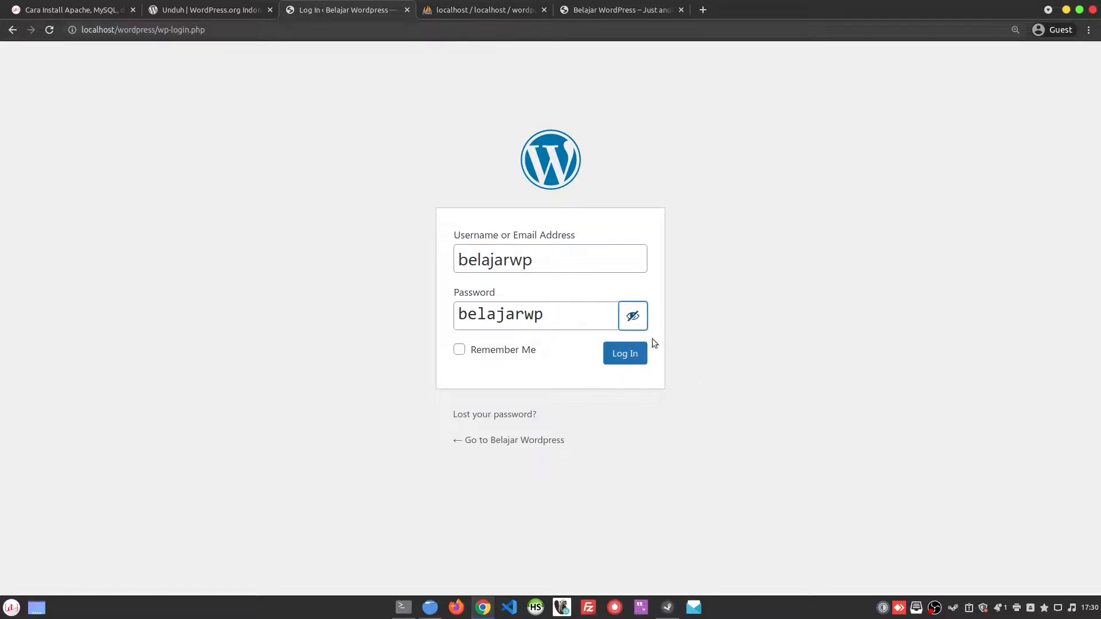
{"action": "left_click", "coordinate": [626, 353]}
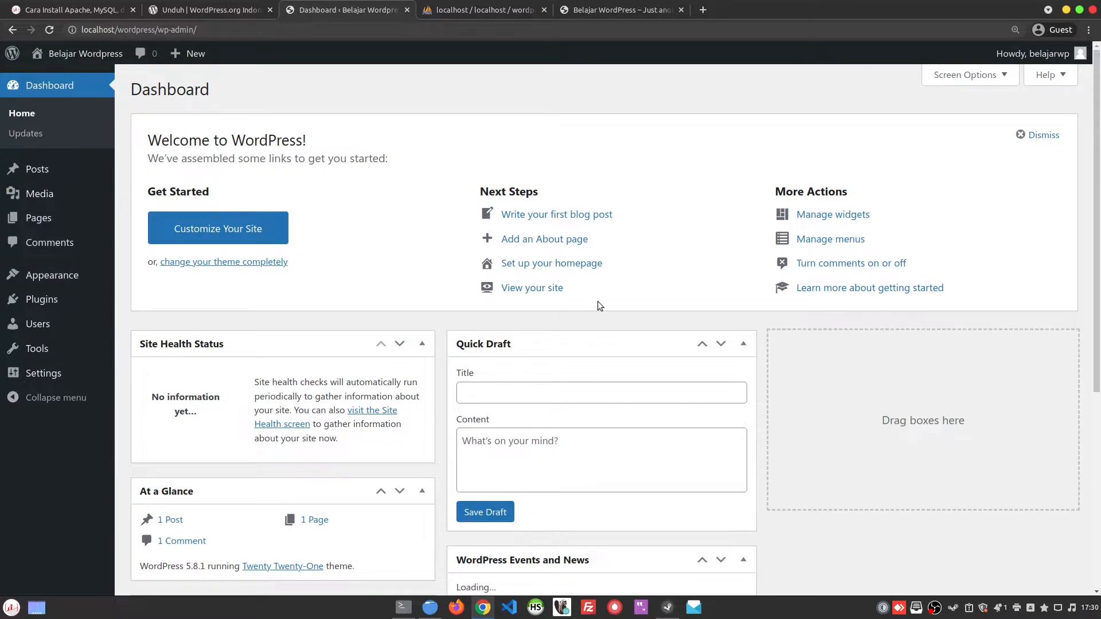
{"action": "scroll", "coordinate": [598, 303], "scroll_direction": "down", "scroll_amount": 5}
{"action": "scroll", "coordinate": [597, 301], "scroll_direction": "up", "scroll_amount": 5}
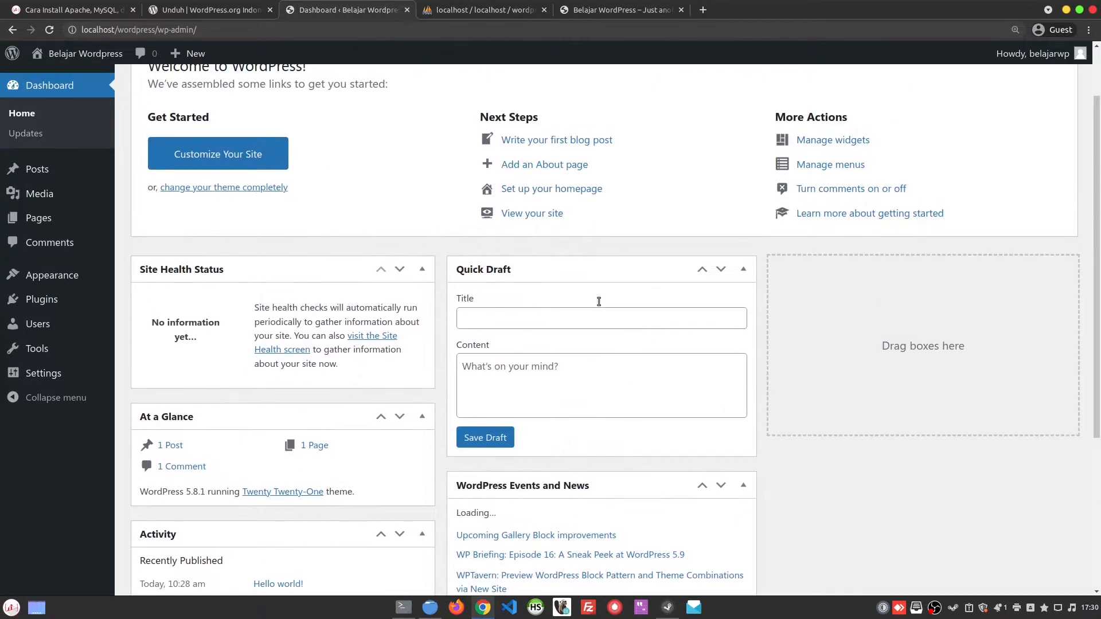